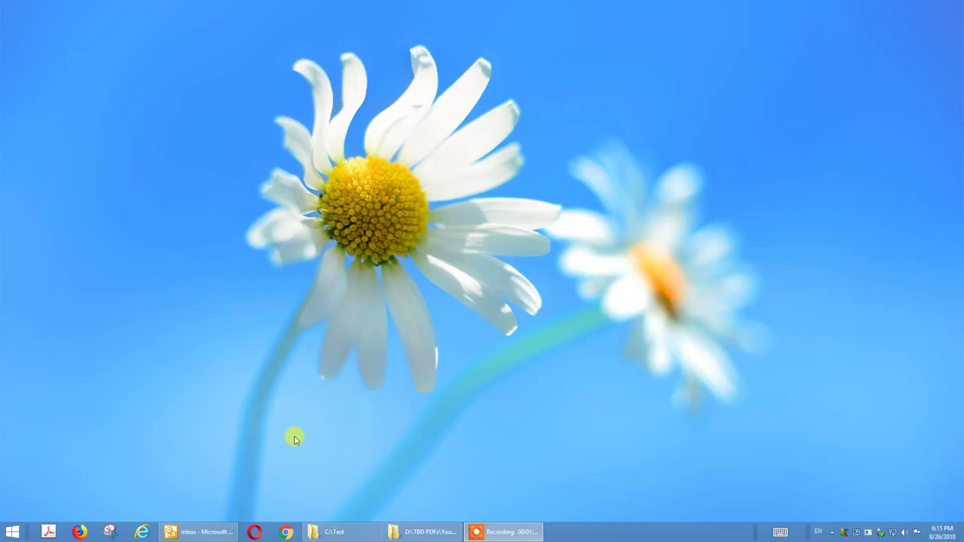
Search Google in Chrome for "opera" and open the official Opera browser website.
right_click(286, 532)
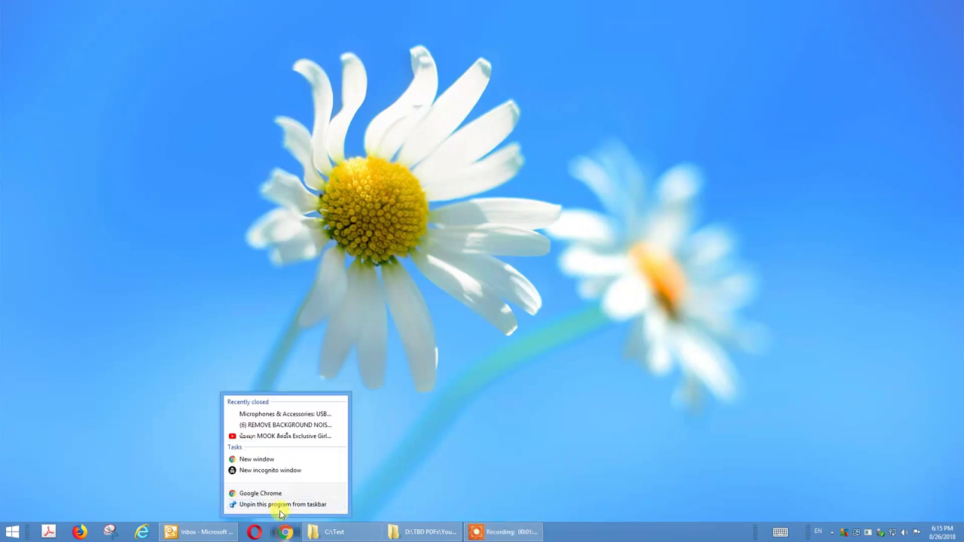
left_click(276, 496)
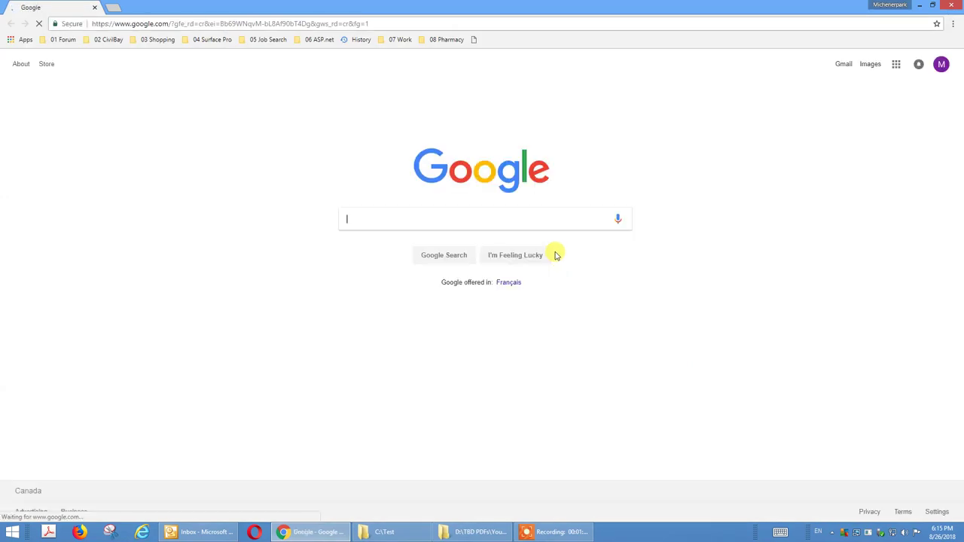
left_click(495, 216)
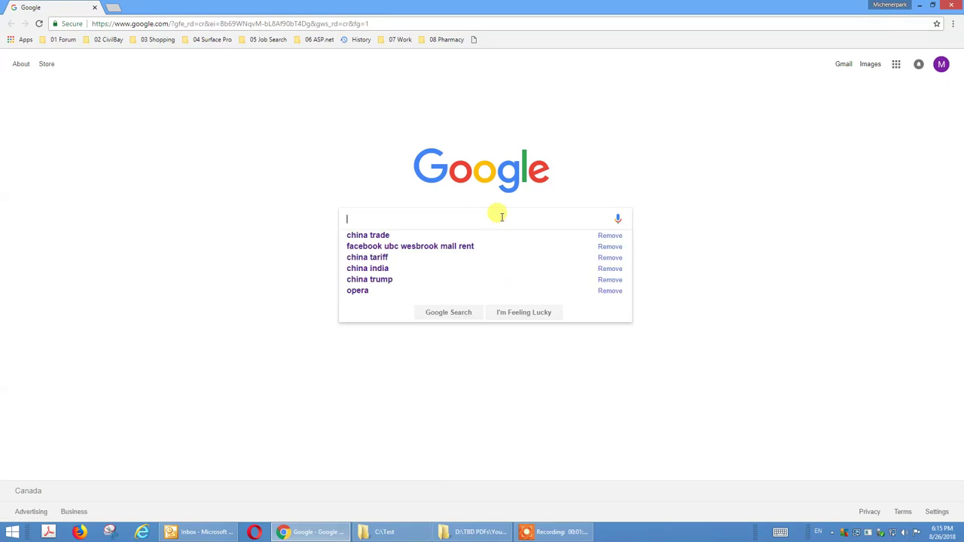
type("opera")
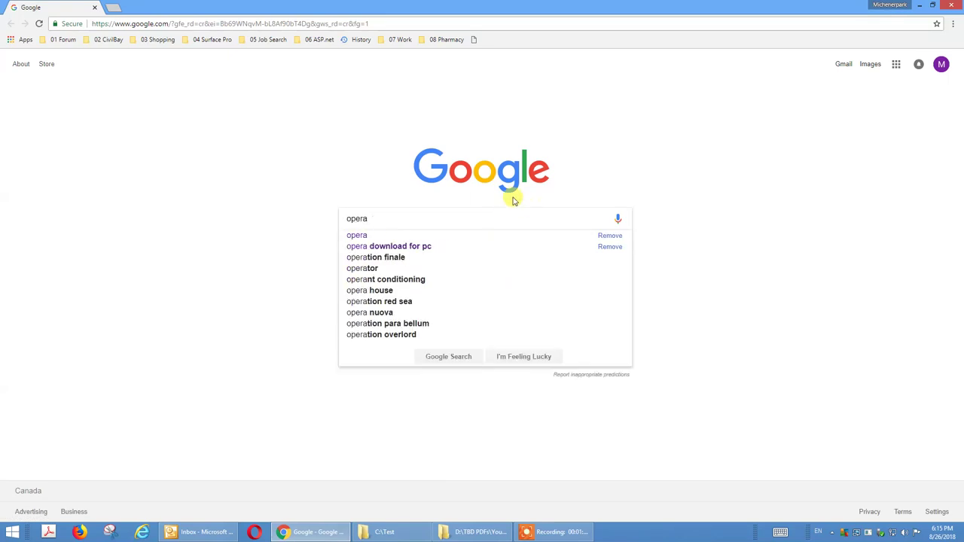
left_click(639, 178)
left_click(452, 256)
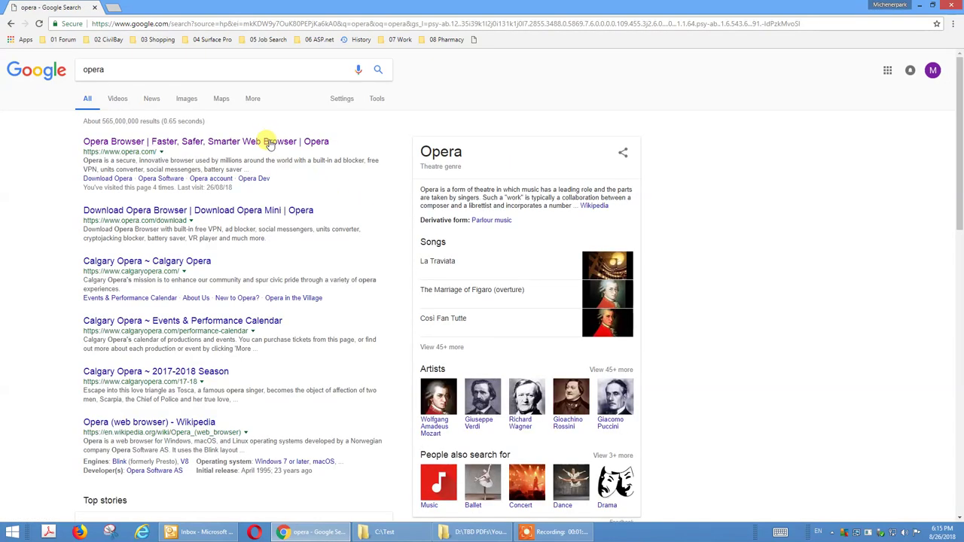
left_click(269, 144)
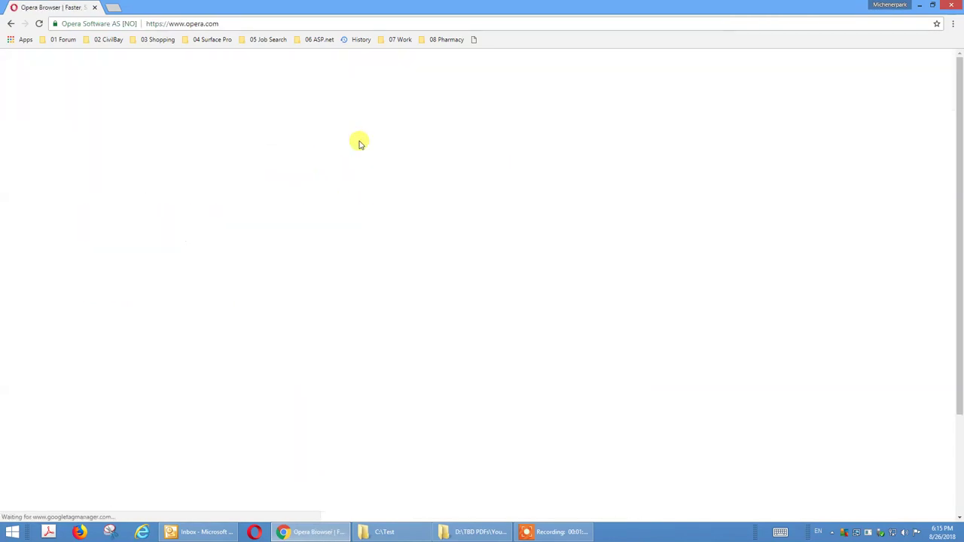
Check the Opera website's address and its browser download page, and close the browser window.
left_click(237, 25)
left_click(236, 25)
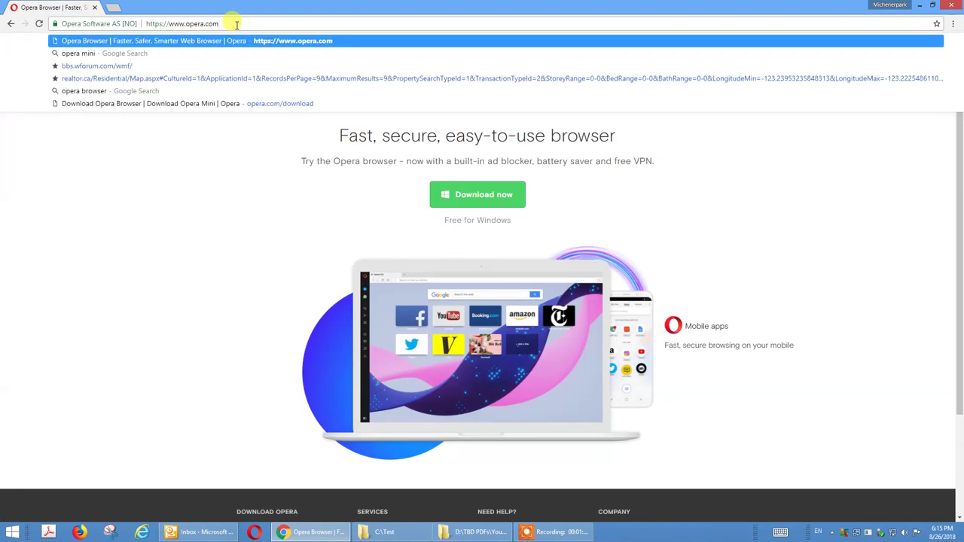
left_click(180, 234)
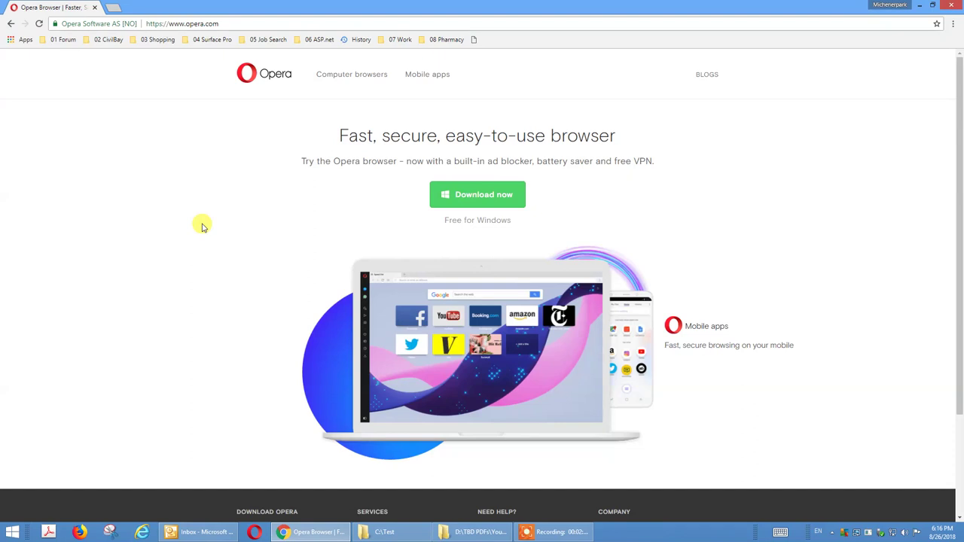
left_click(949, 4)
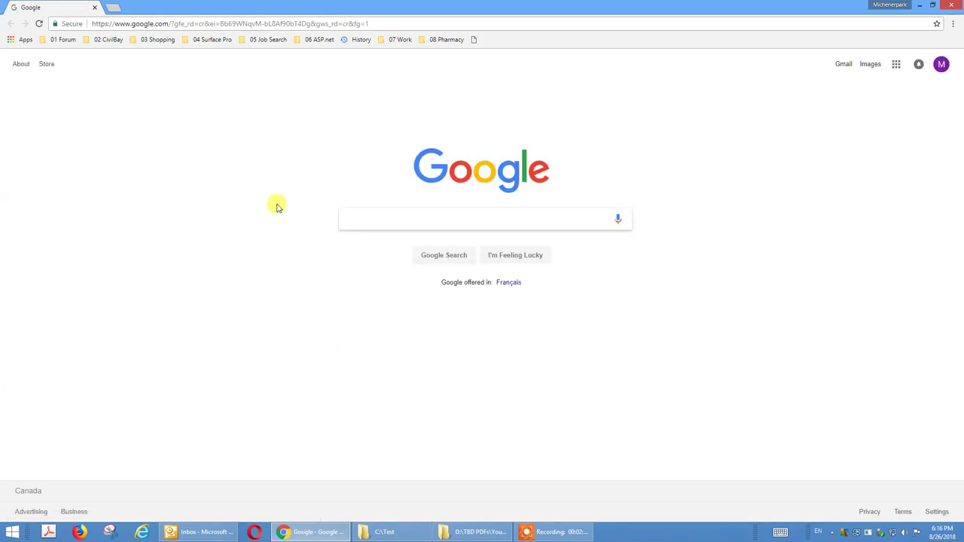
Open the steel connection design web application at asp.civilbay.com/connect in Chrome.
left_click(247, 23)
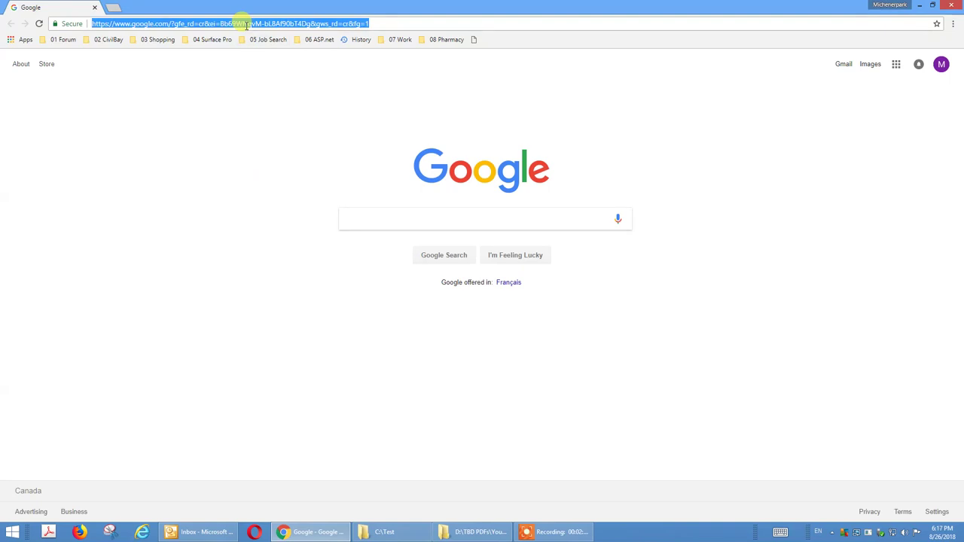
type("asp.c")
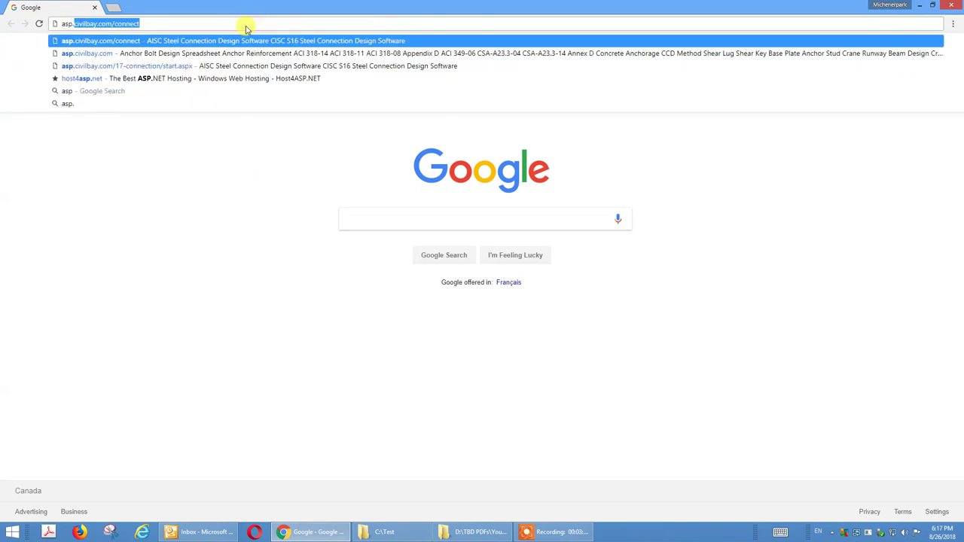
type("ivilba")
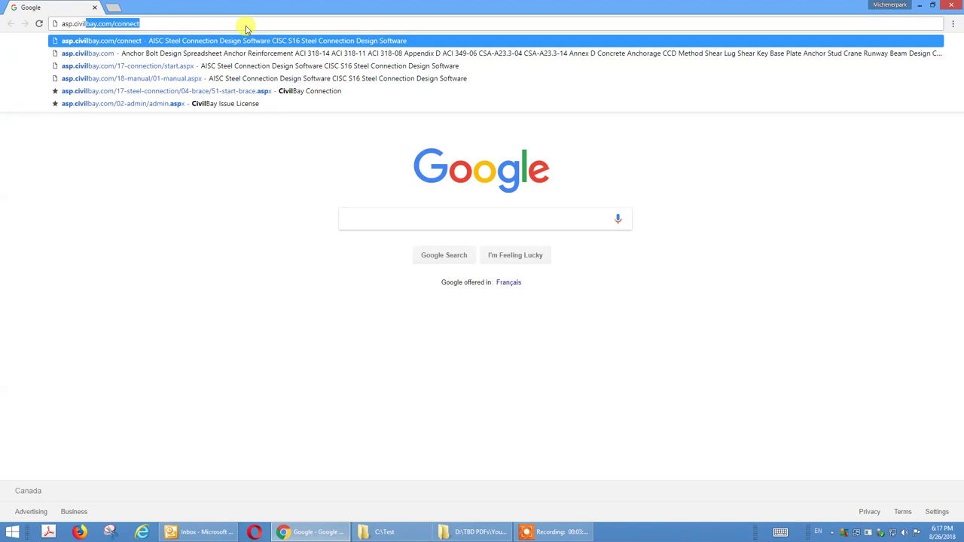
left_click(144, 23)
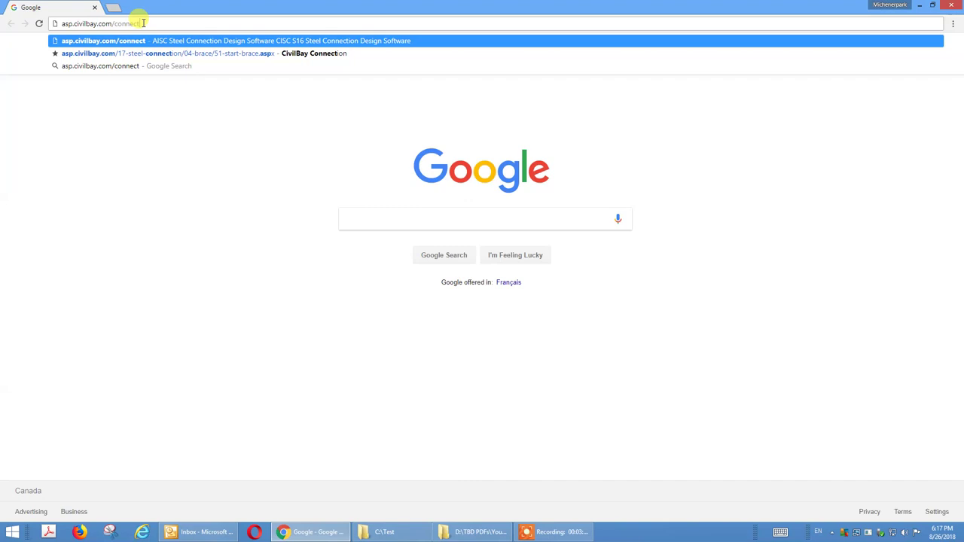
key("Return")
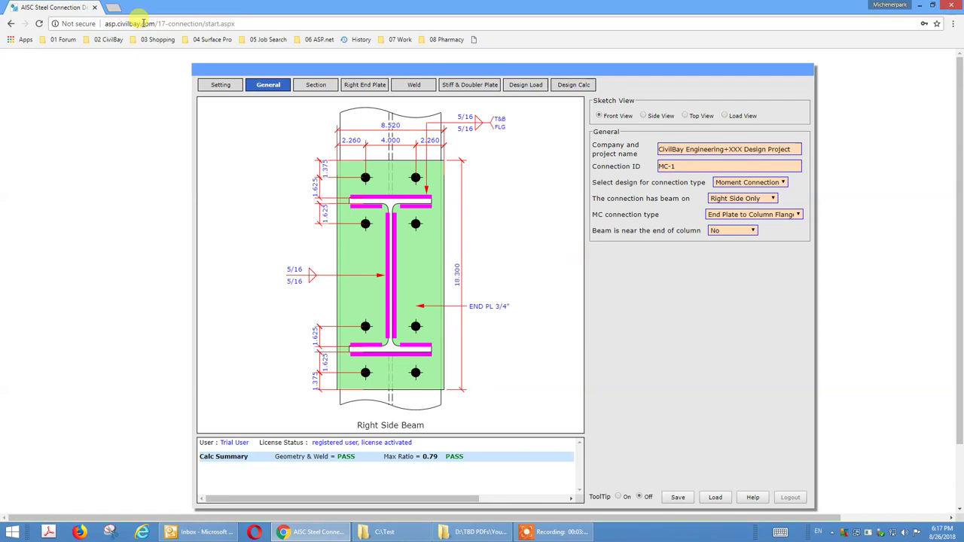
Display the connection sketch in side view and return it to front view.
left_click_drag(391, 67, 386, 59)
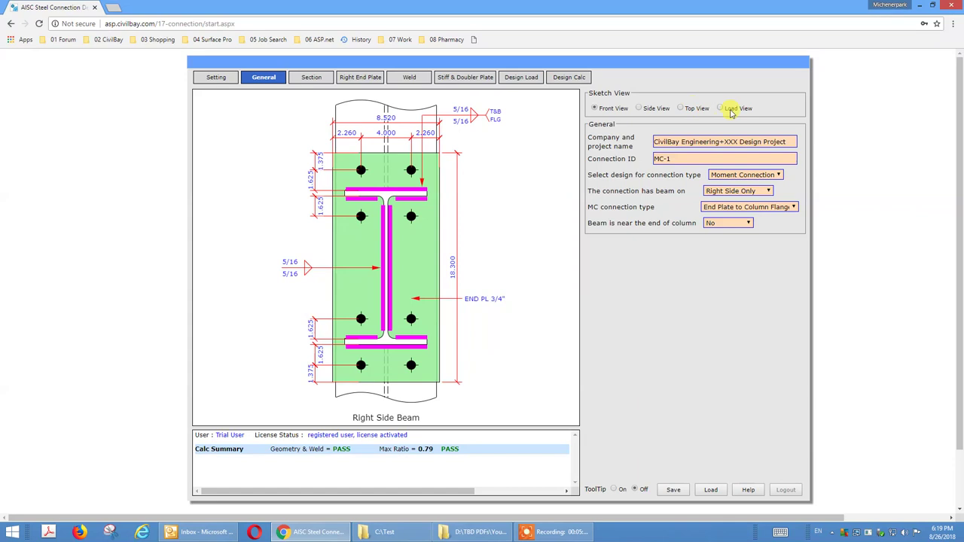
left_click(646, 110)
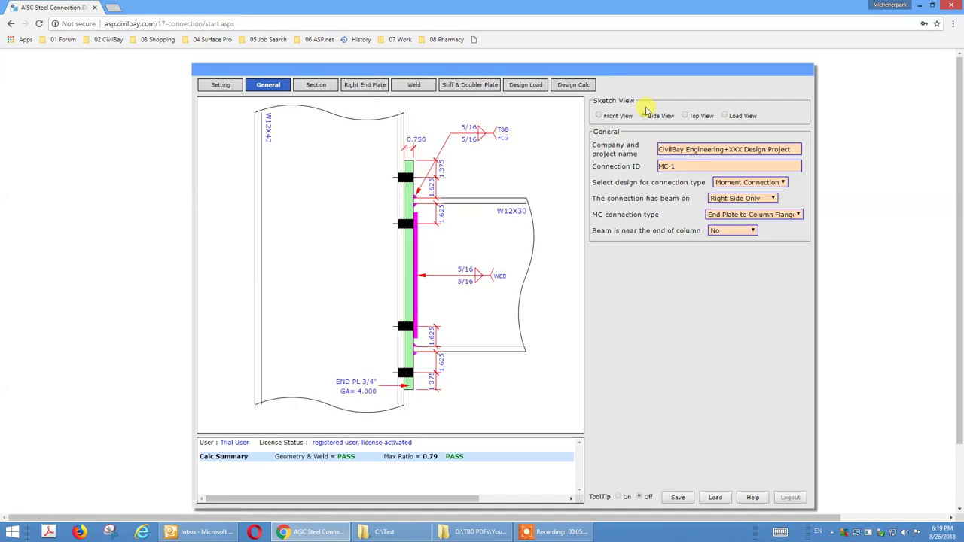
left_click(609, 118)
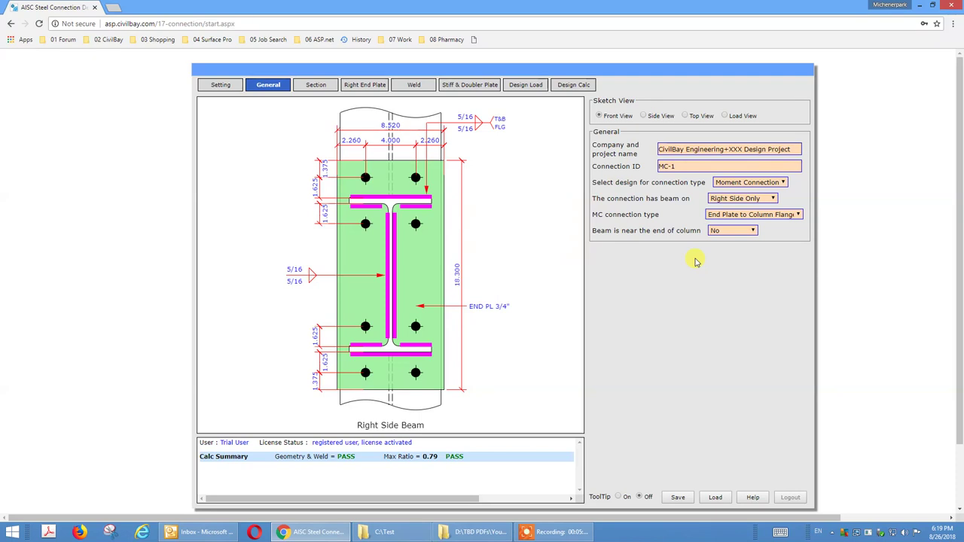
Review the company and project name and the connection ID entries in the general data.
left_click(725, 149)
key("Tab")
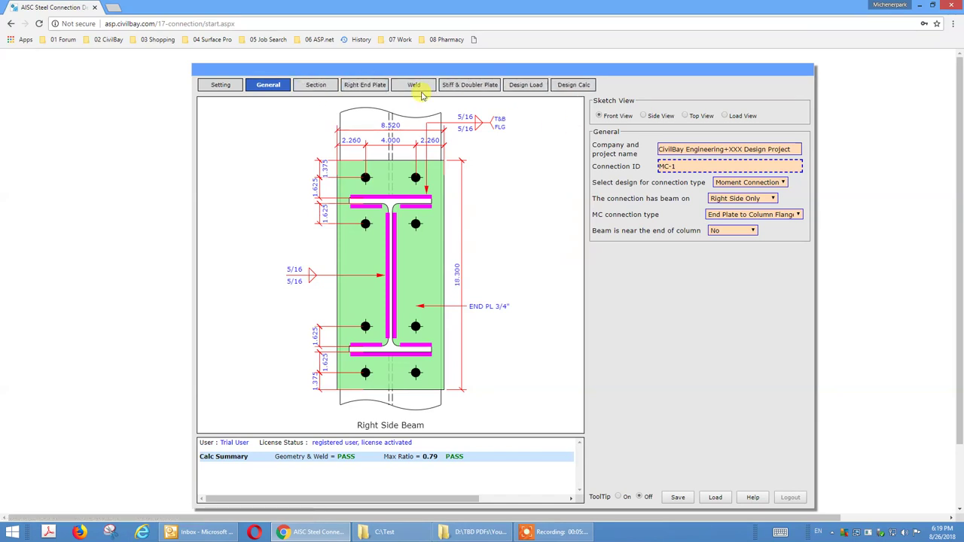
key("shift+Tab")
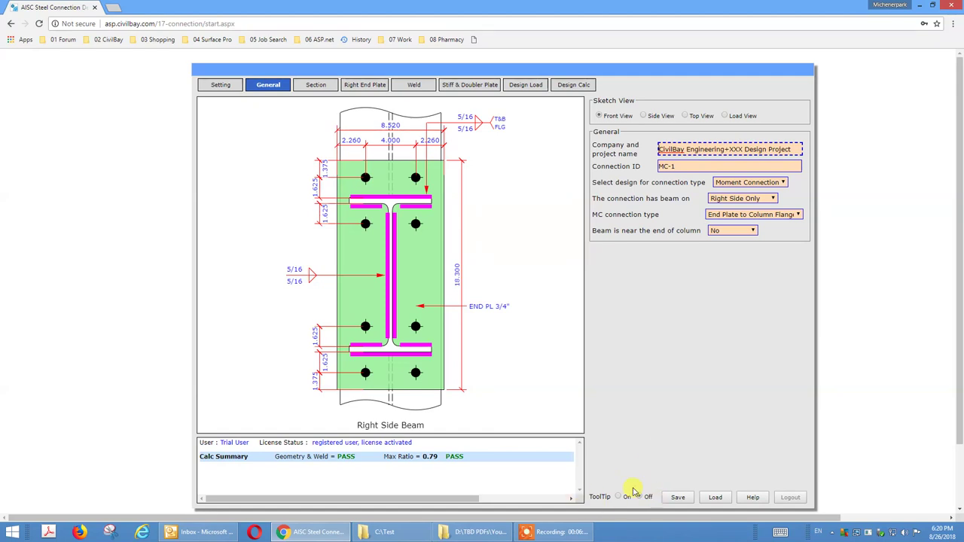
left_click(678, 497)
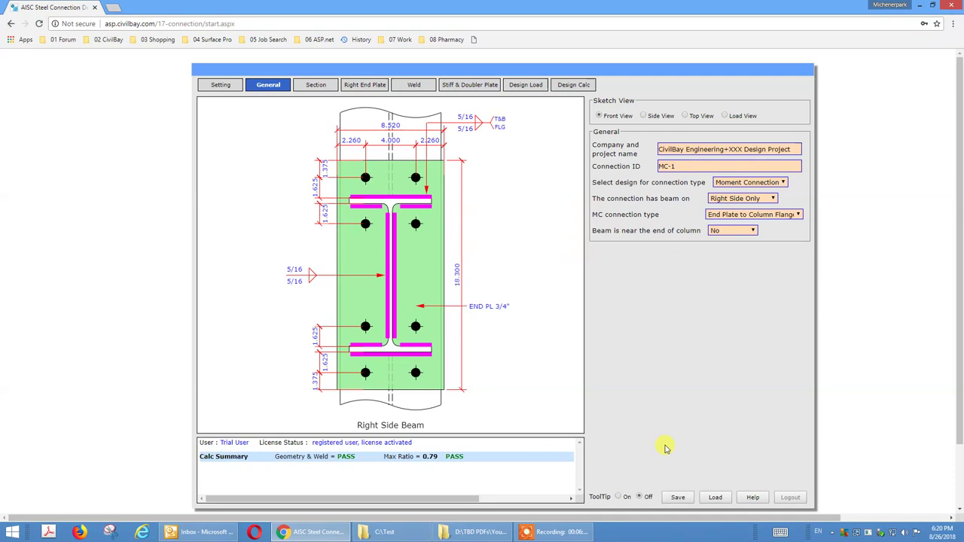
left_click(723, 166)
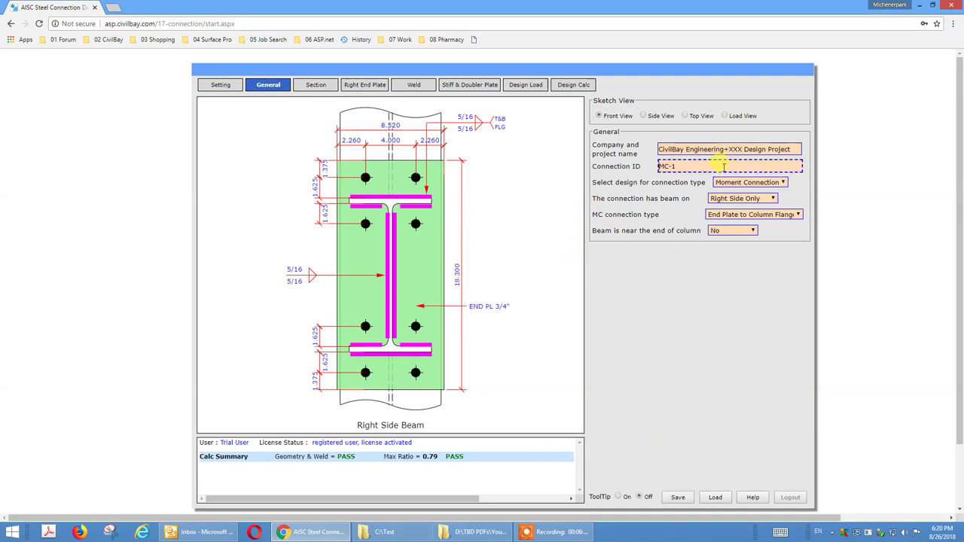
left_click(661, 323)
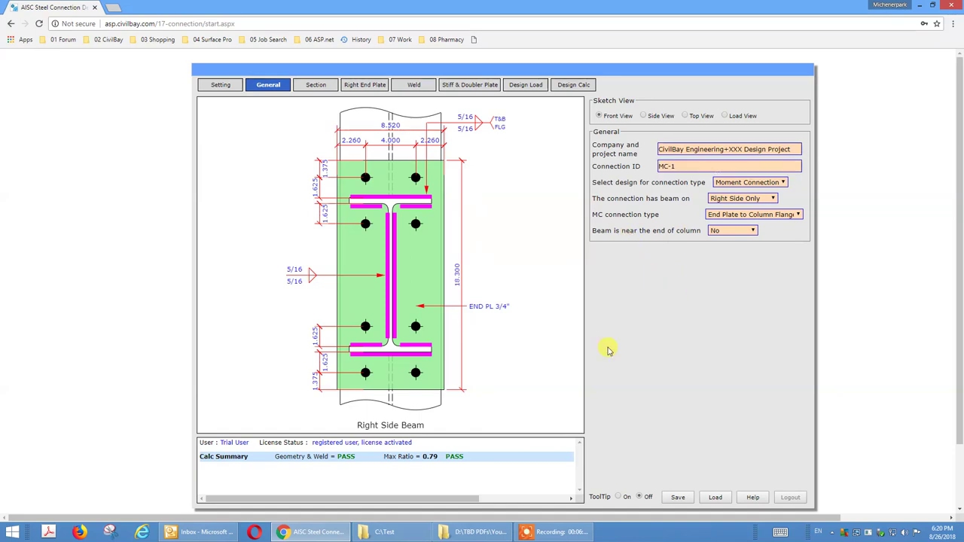
Show the right end plate settings and turn tooltips on.
left_click(361, 87)
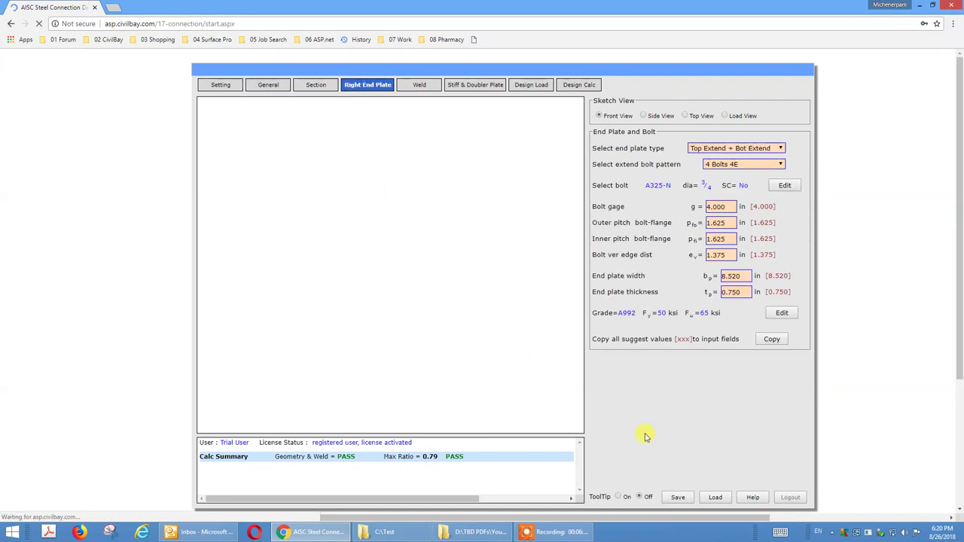
left_click(618, 498)
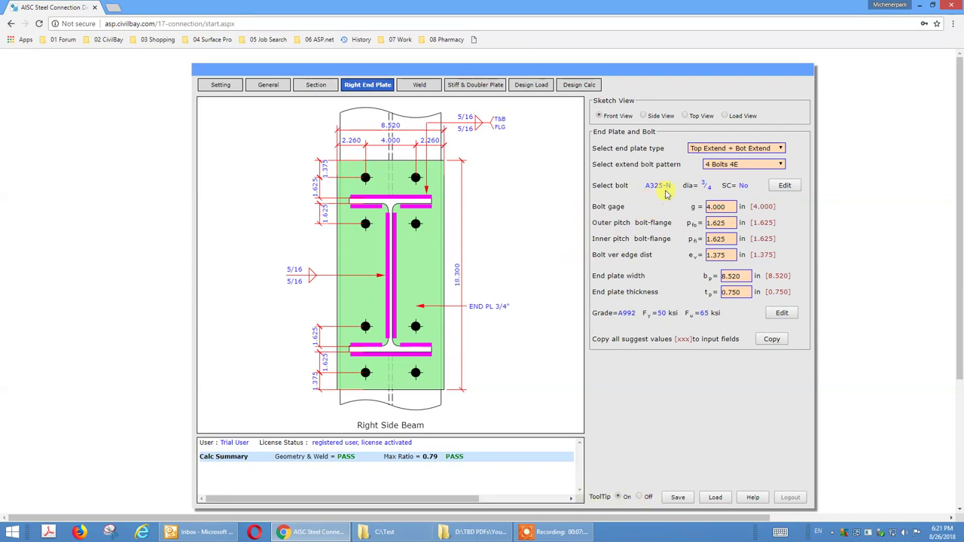
Examine the extended end plate bolt pattern guide and the available bolt patterns, and close the guide.
mouse_move(722, 165)
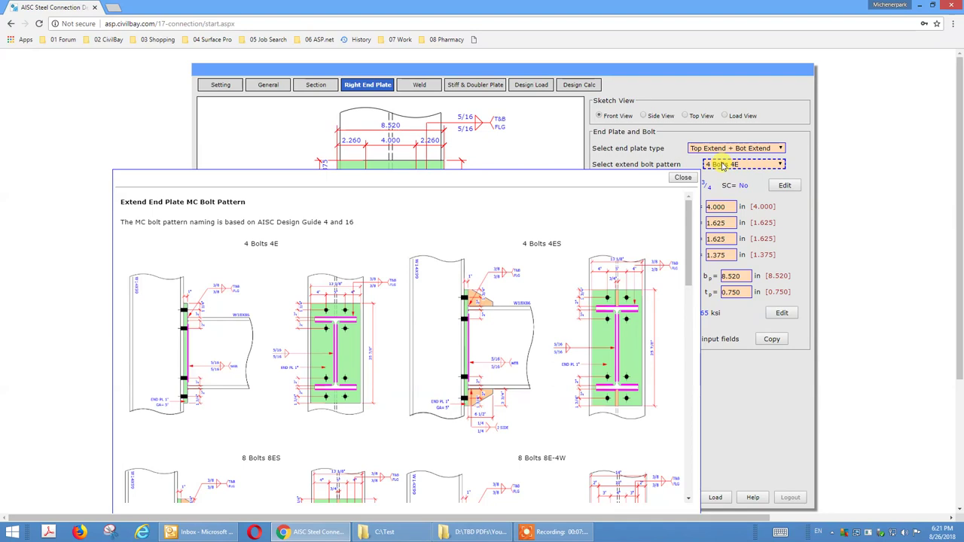
left_click(722, 166)
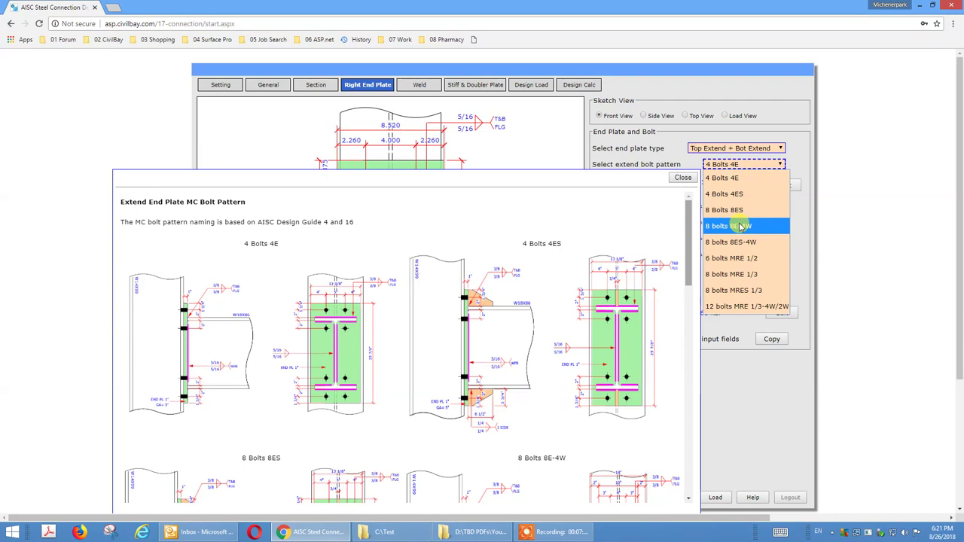
key("Escape")
left_click(768, 170)
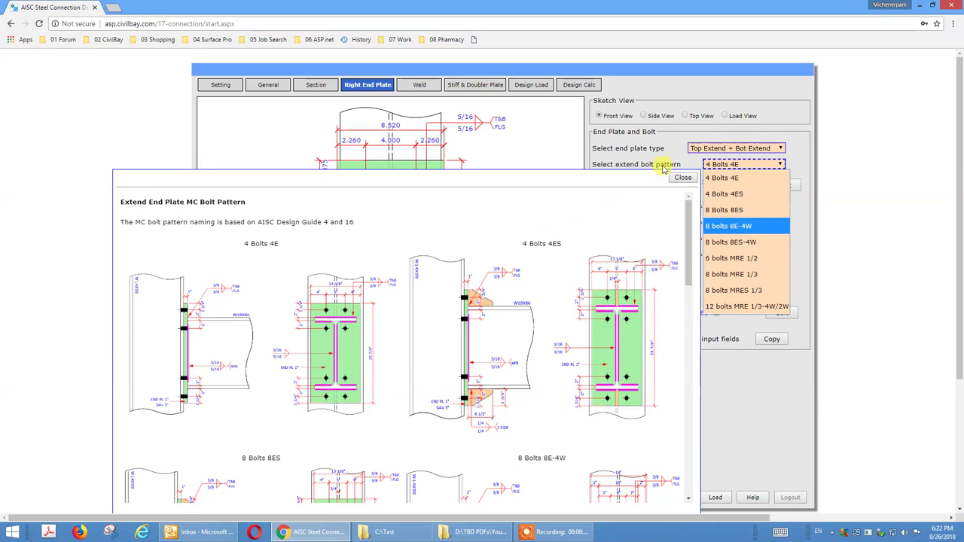
scroll(688, 219, "down", 3)
scroll(687, 216, "up", 3)
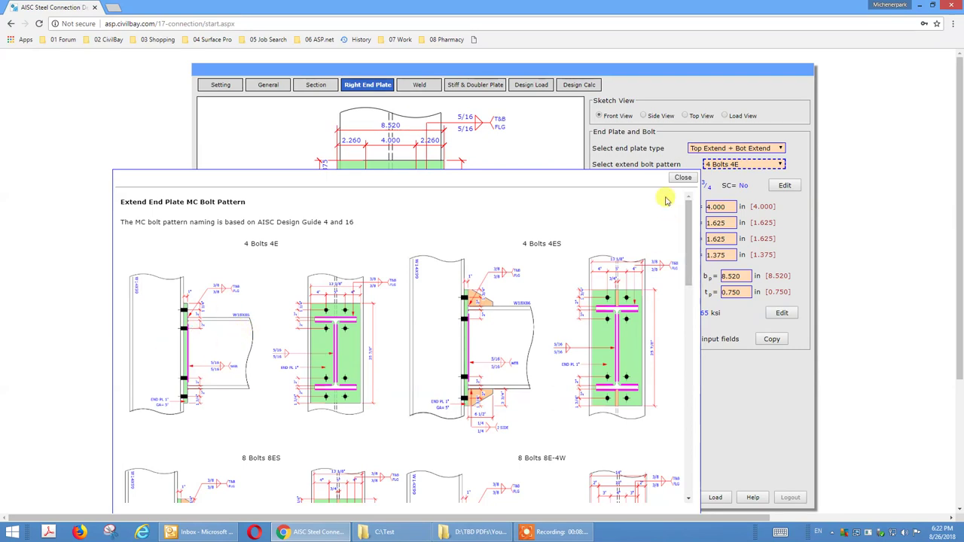
mouse_move(688, 236)
left_mouse_down()
mouse_move(688, 377)
mouse_move(686, 219)
left_mouse_up()
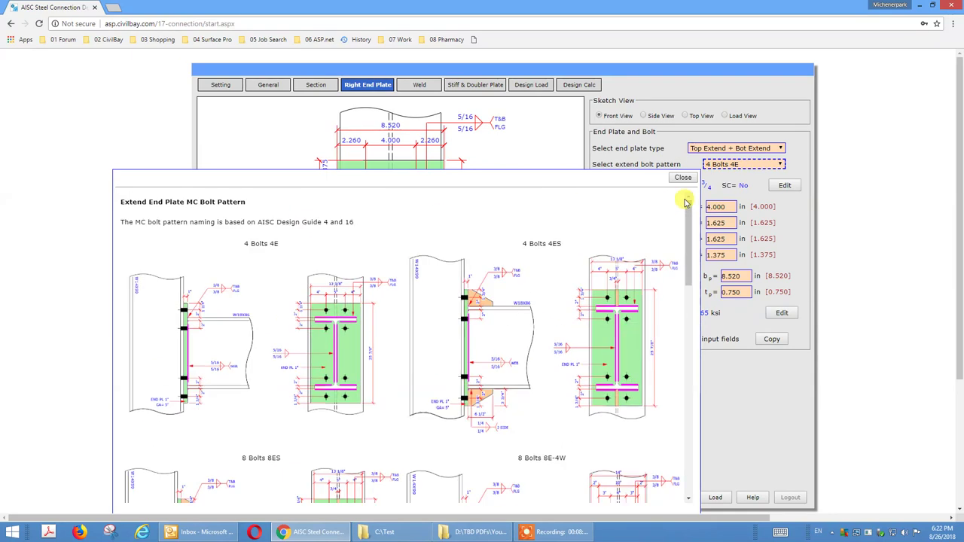
left_click(631, 153)
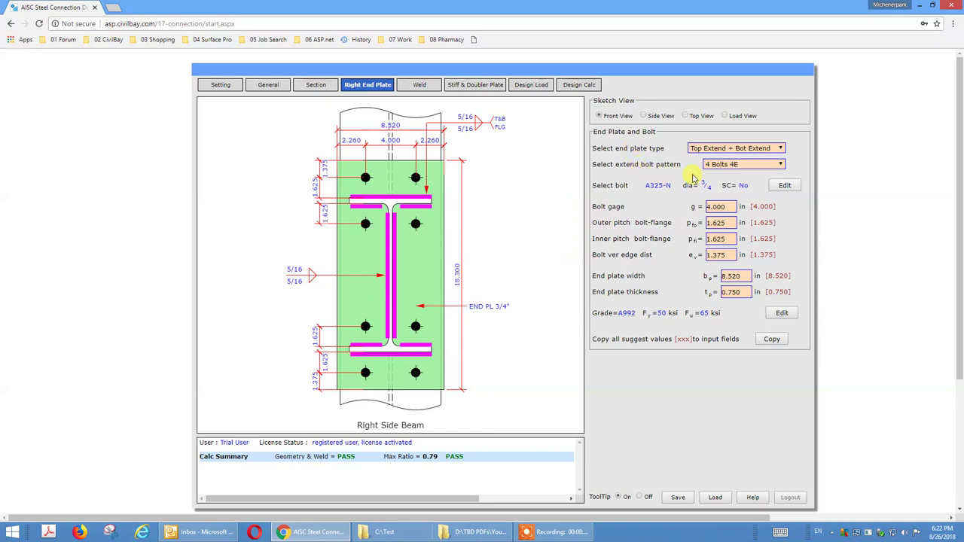
mouse_move(726, 166)
Open the global project settings and read the tooltips for display precision, load conversion factor and bolt hole deformation.
left_click(219, 86)
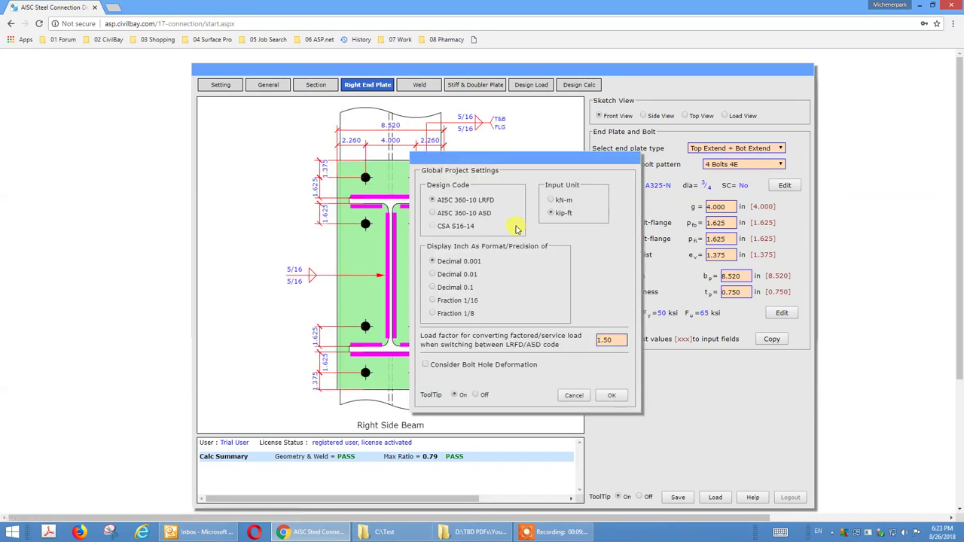
mouse_move(565, 206)
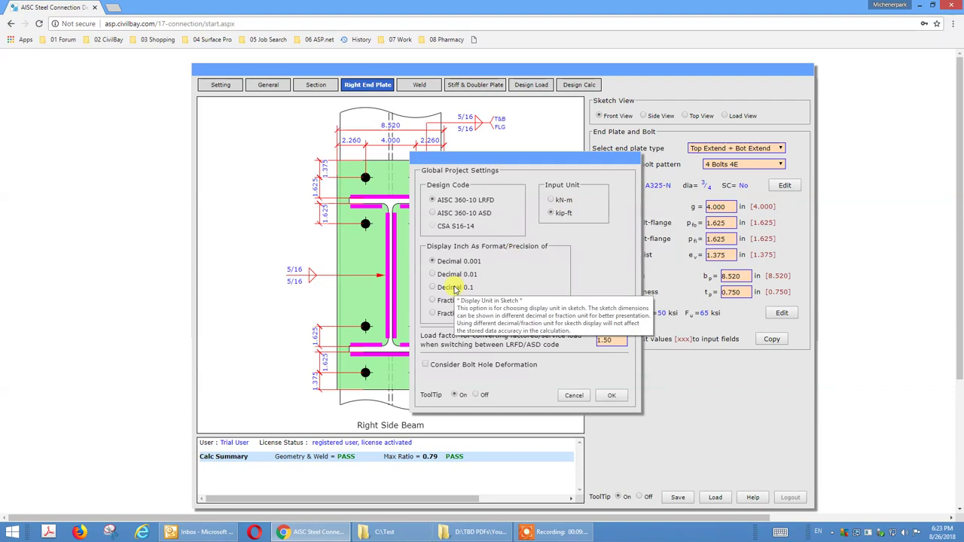
left_click(618, 340)
mouse_move(621, 340)
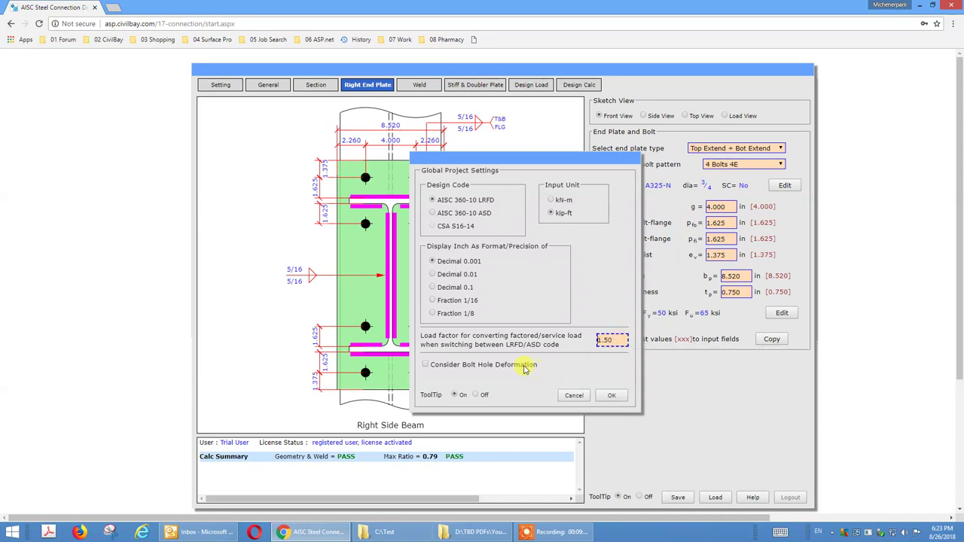
mouse_move(525, 369)
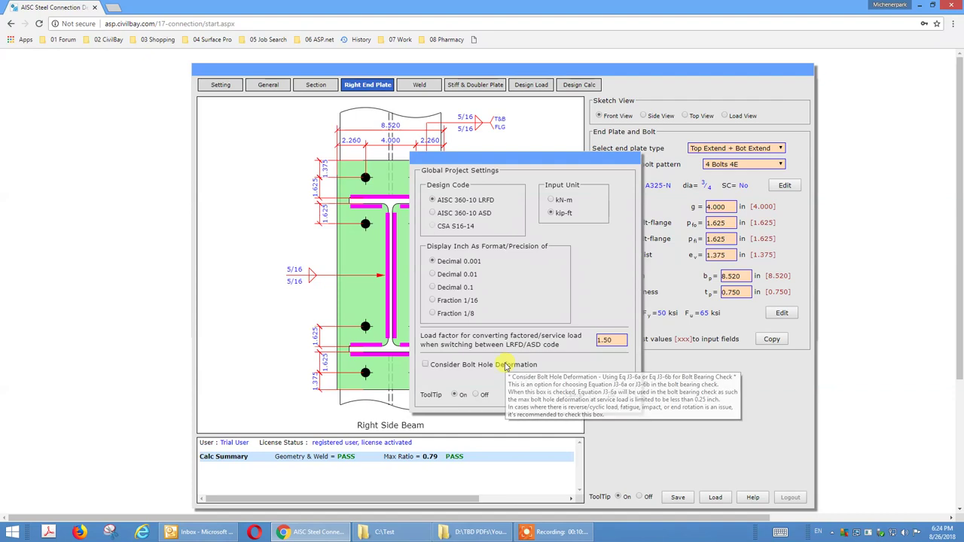
left_click(603, 338)
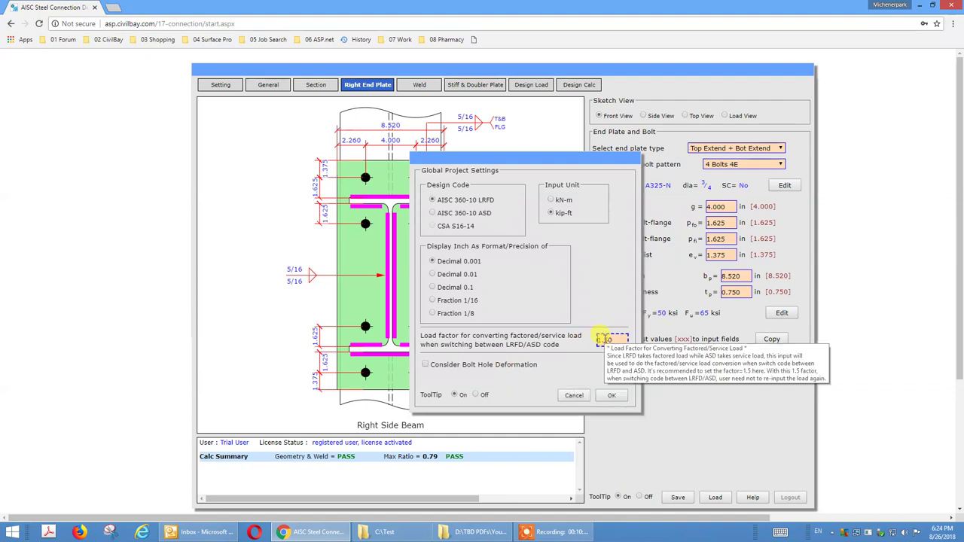
Close the global project settings without changes and turn tooltips off.
left_click(571, 396)
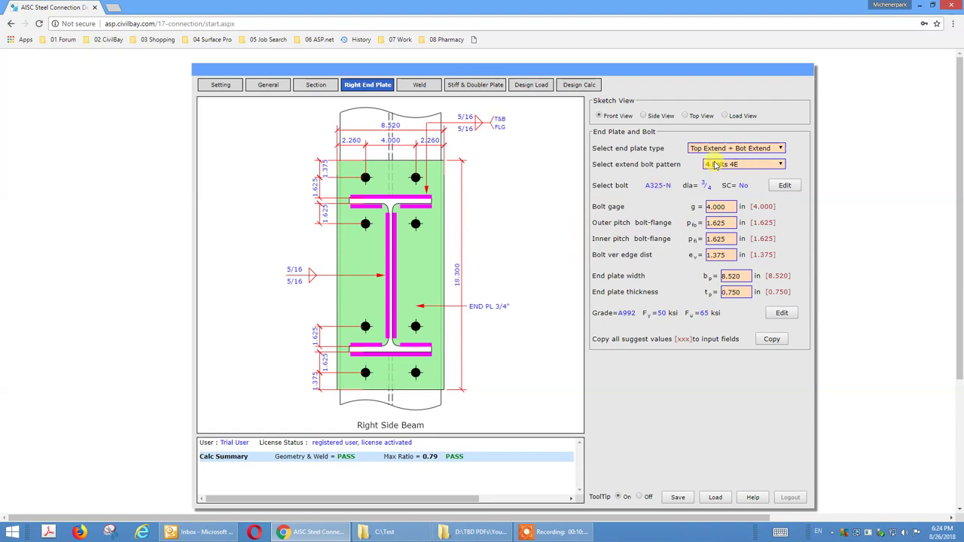
mouse_move(715, 164)
left_click(638, 497)
Examine which front view dimensions correspond to the bolt gage, outer pitch, inner pitch and vertical edge distance inputs, and review their suggested values.
left_click(725, 167)
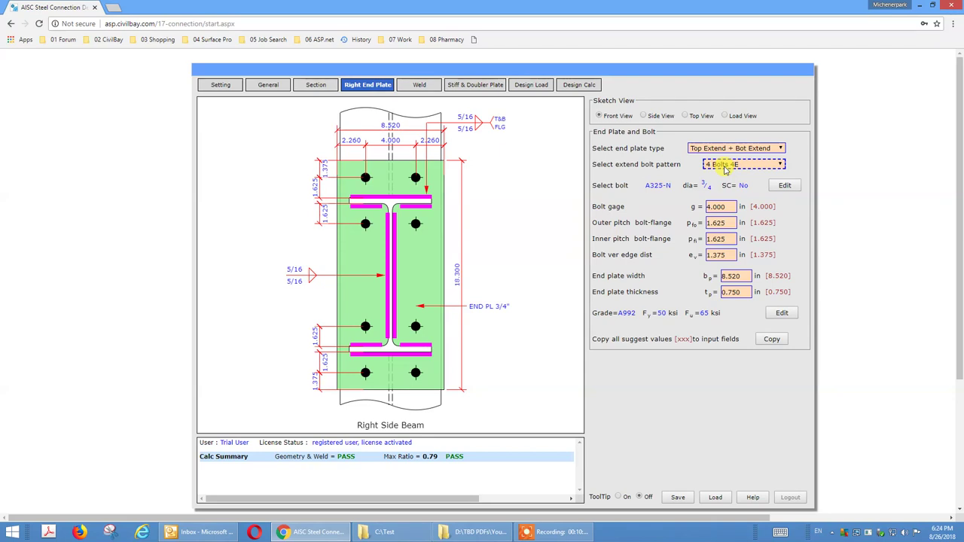
key("Tab")
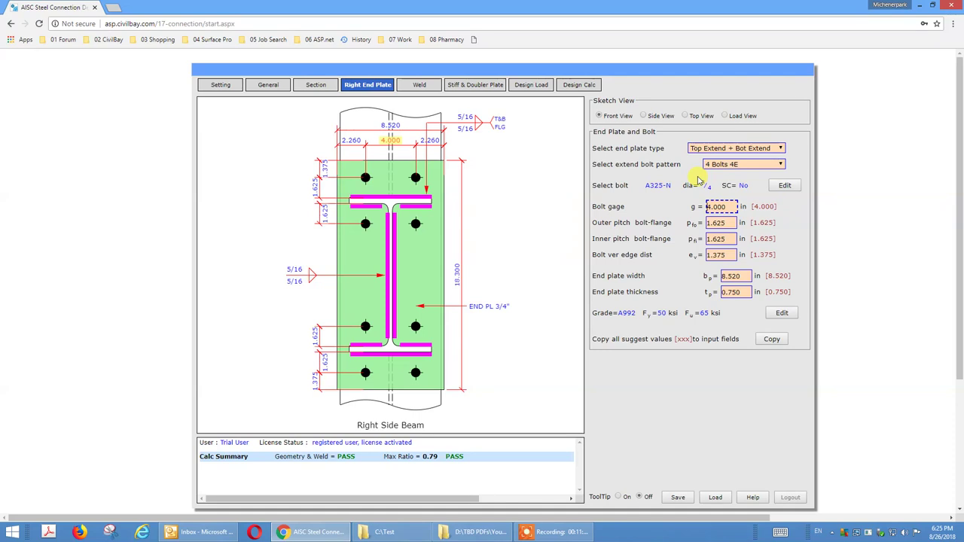
left_click(644, 216)
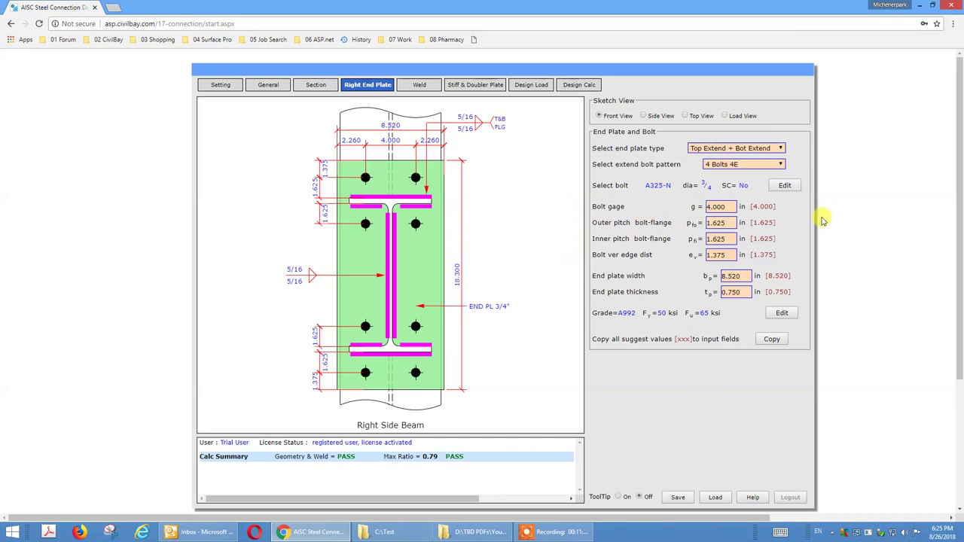
left_click(733, 205)
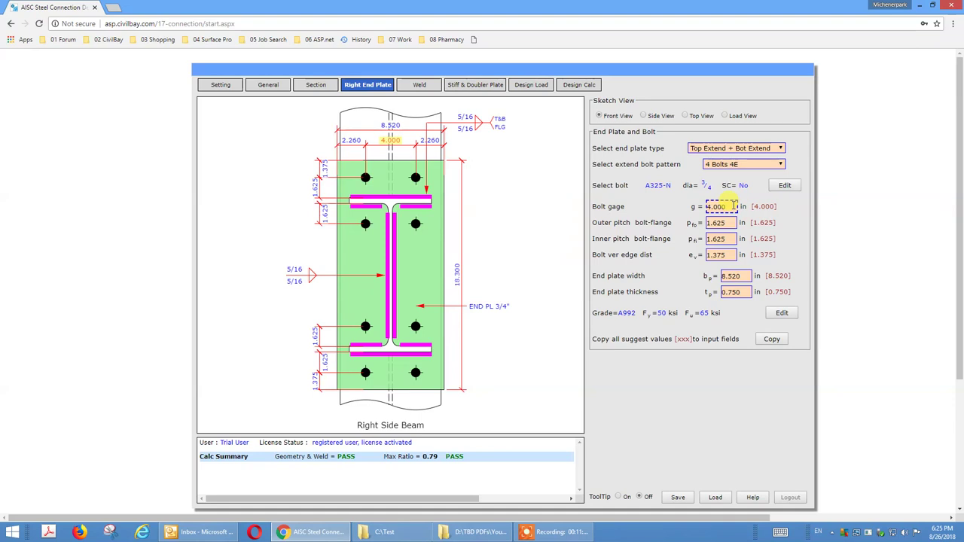
left_click(713, 221)
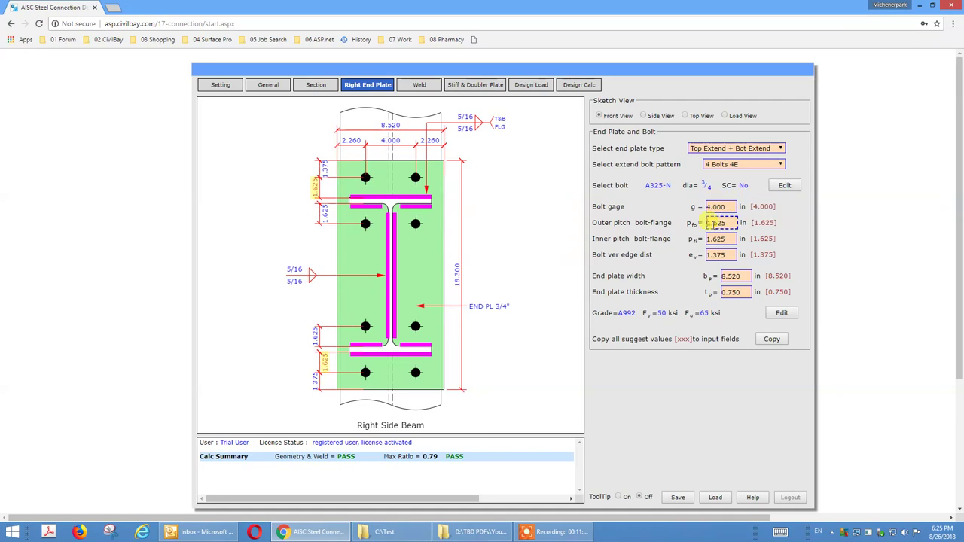
left_click(713, 238)
left_click(712, 255)
left_click(759, 242)
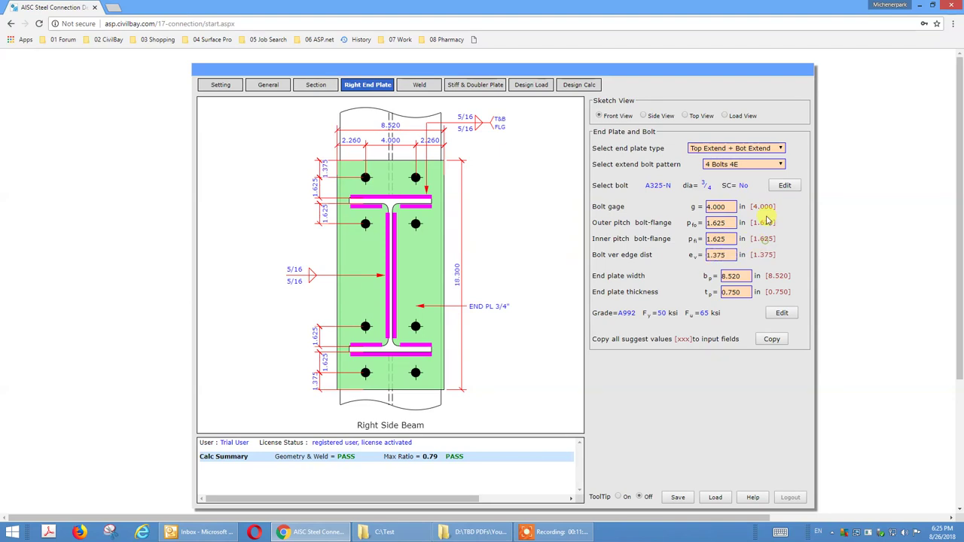
left_click(709, 207)
left_click(721, 205)
left_click(720, 223)
key("Tab")
key("Tab")
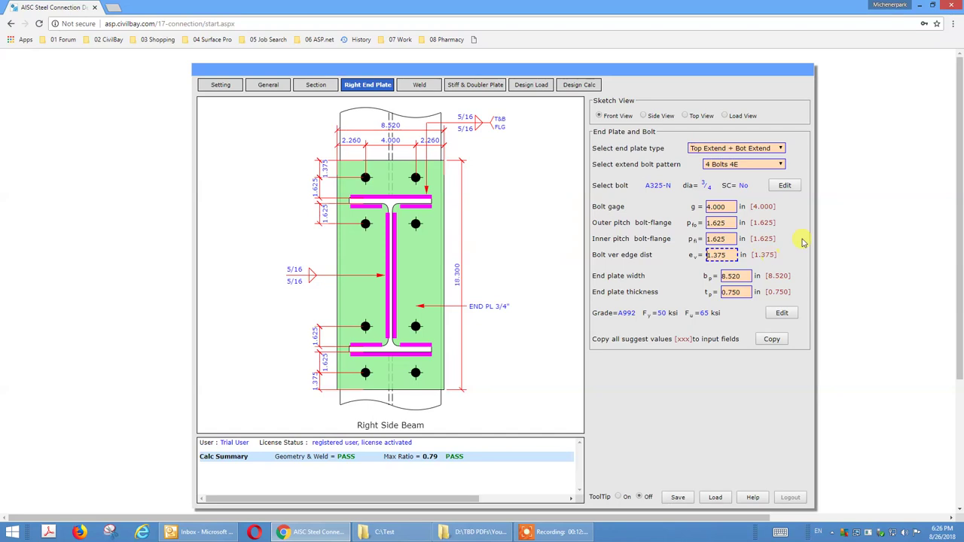
left_click(775, 241)
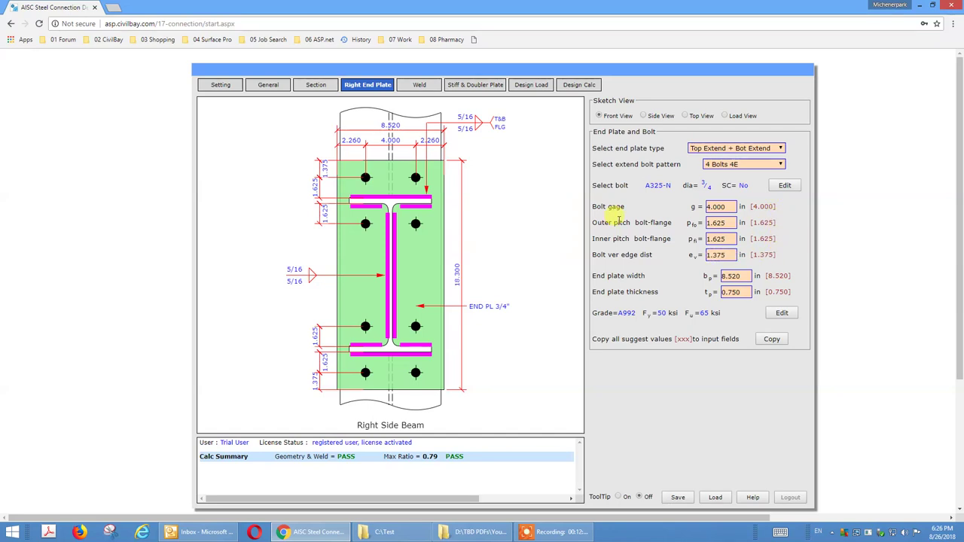
Show the side view and examine which sketch dimensions the bolt gage, pitch, edge distance, end plate width and thickness inputs highlight.
left_click(653, 117)
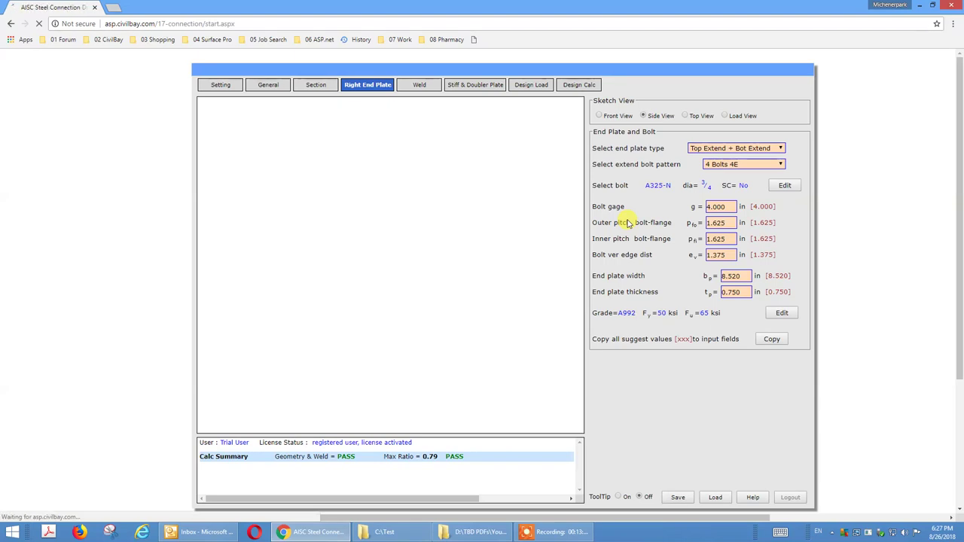
left_click(720, 205)
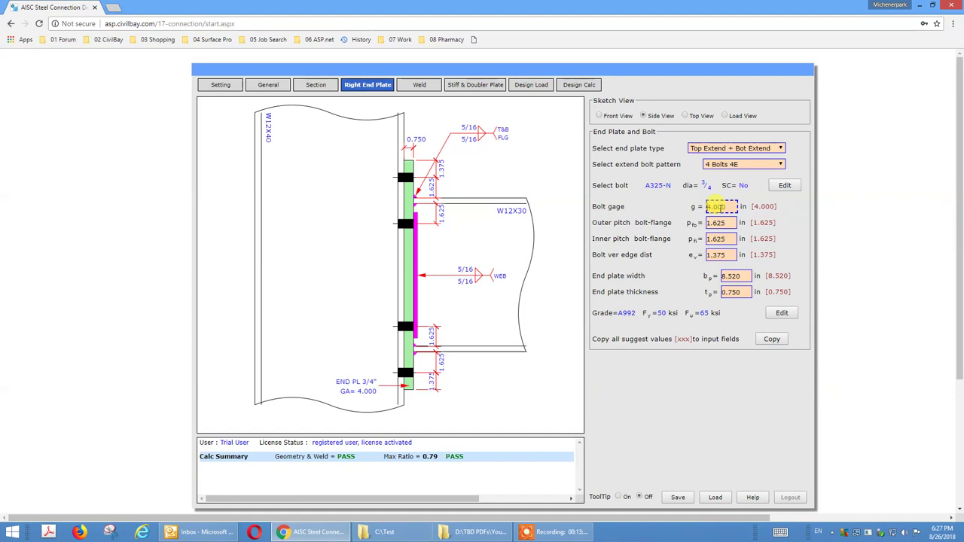
left_click(720, 222)
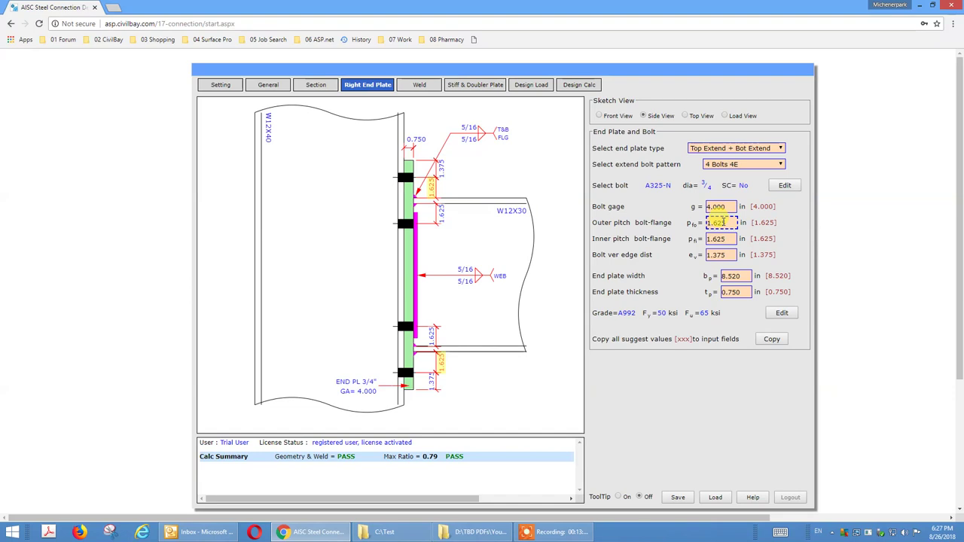
left_click(722, 238)
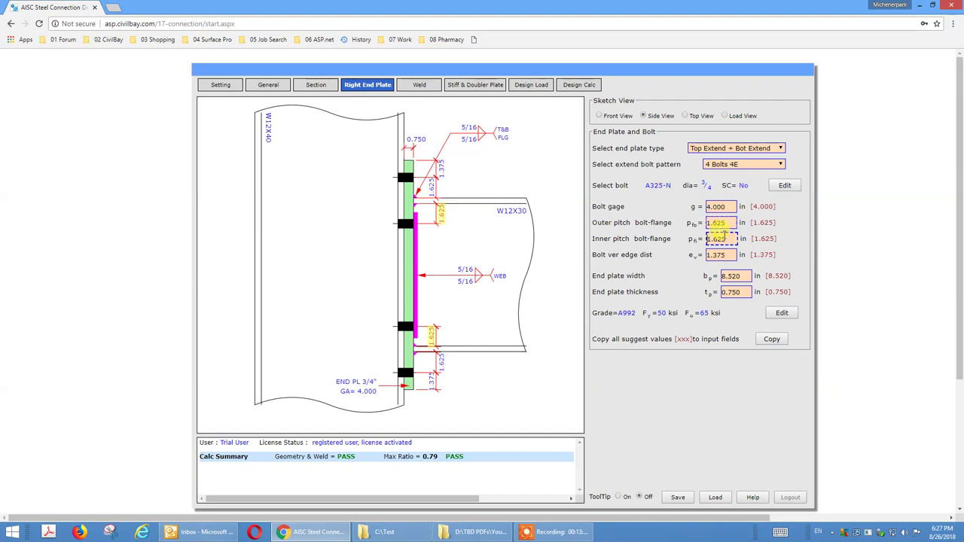
left_click(723, 255)
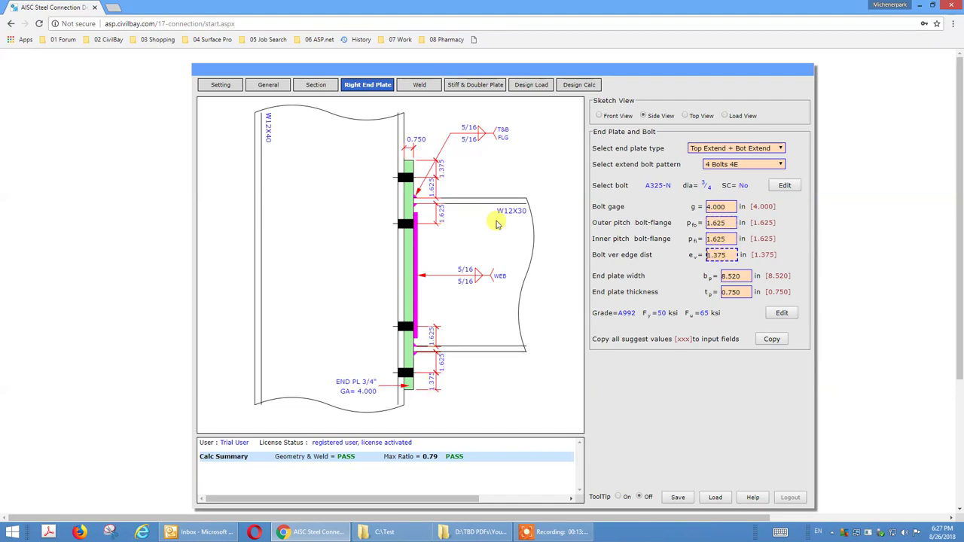
left_click(731, 275)
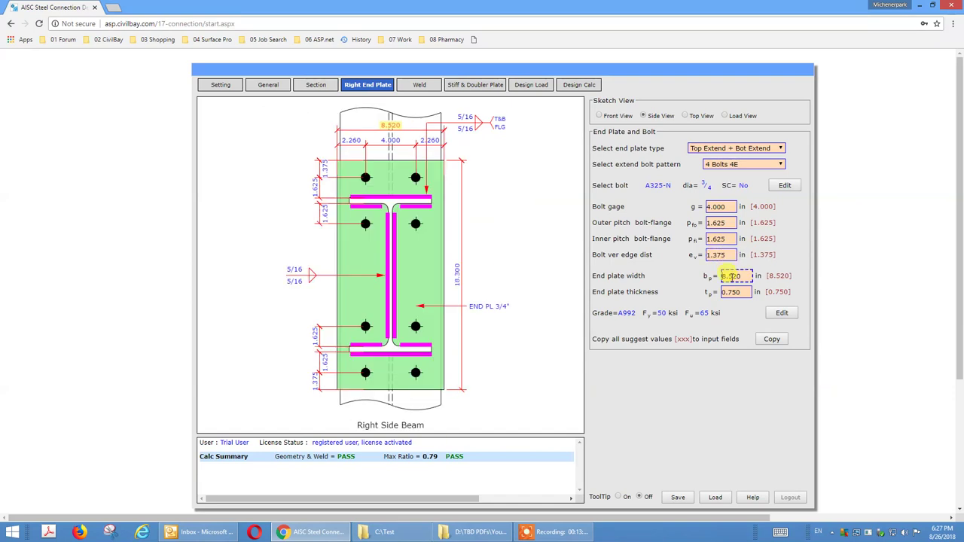
left_click(731, 292)
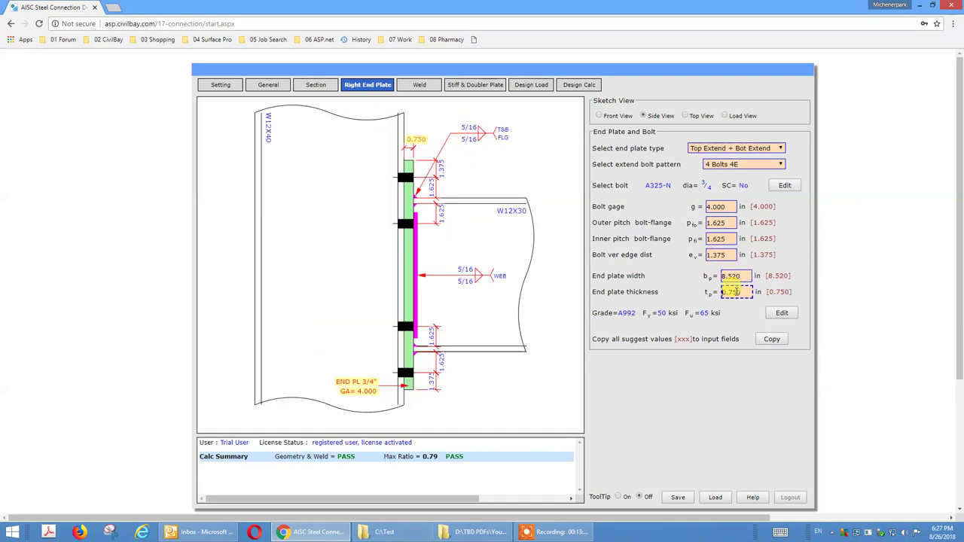
left_click(710, 223)
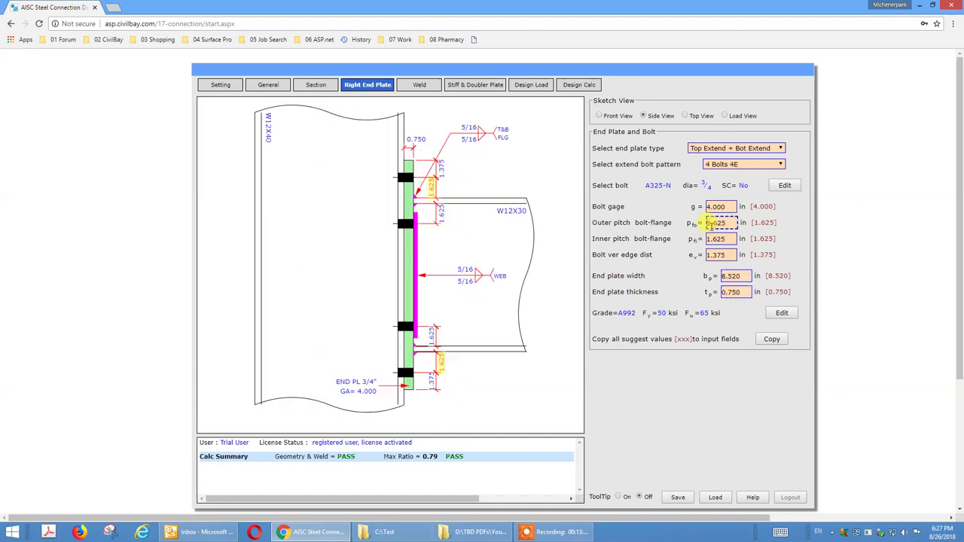
left_click(727, 206)
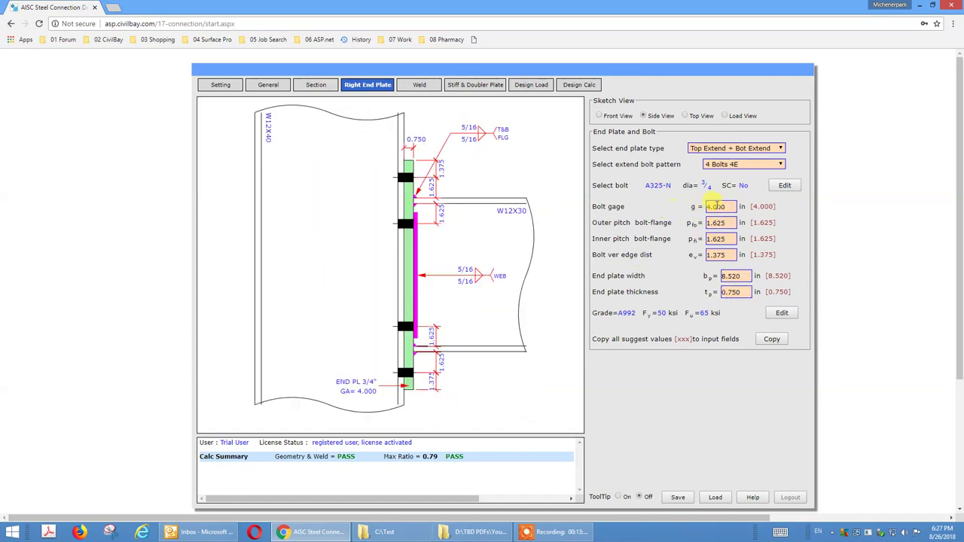
double_click(721, 206)
left_click(763, 210)
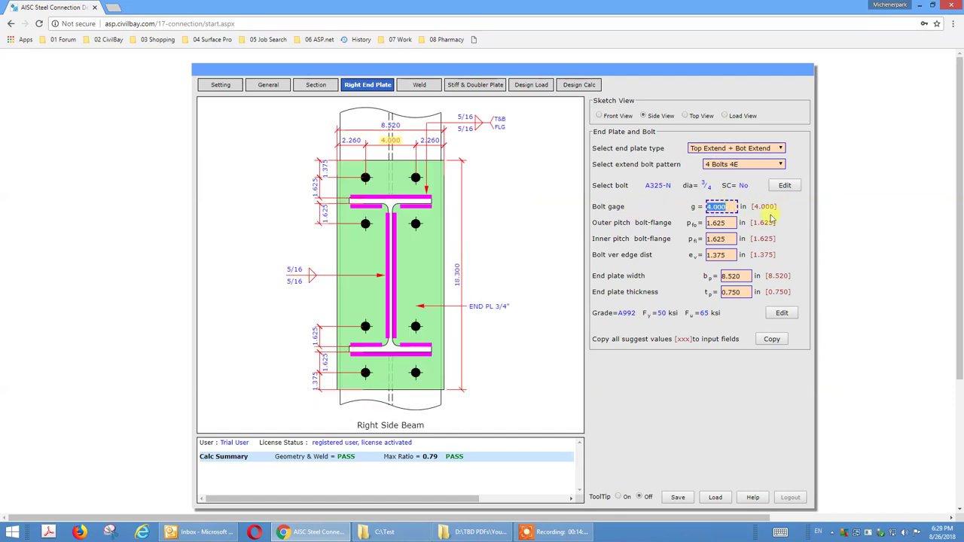
key("Tab")
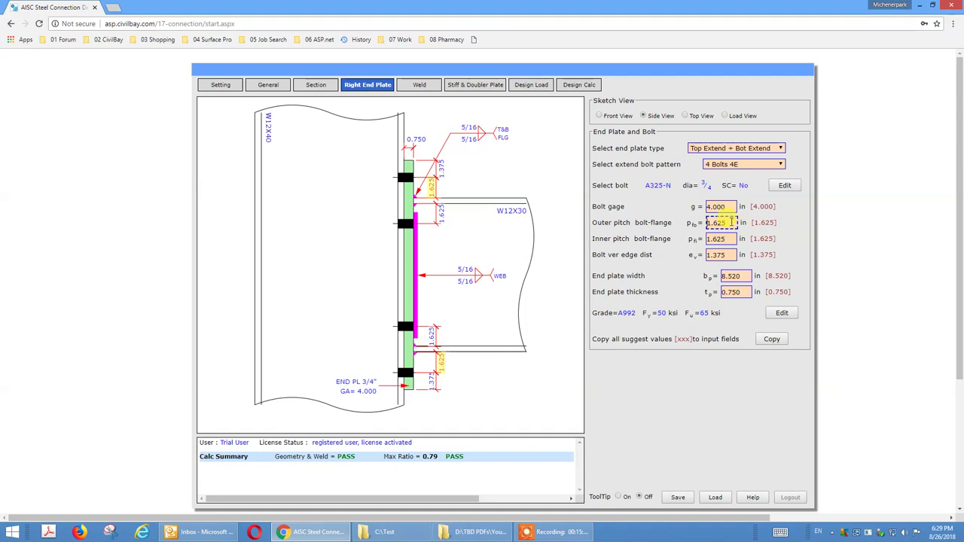
left_click(796, 222)
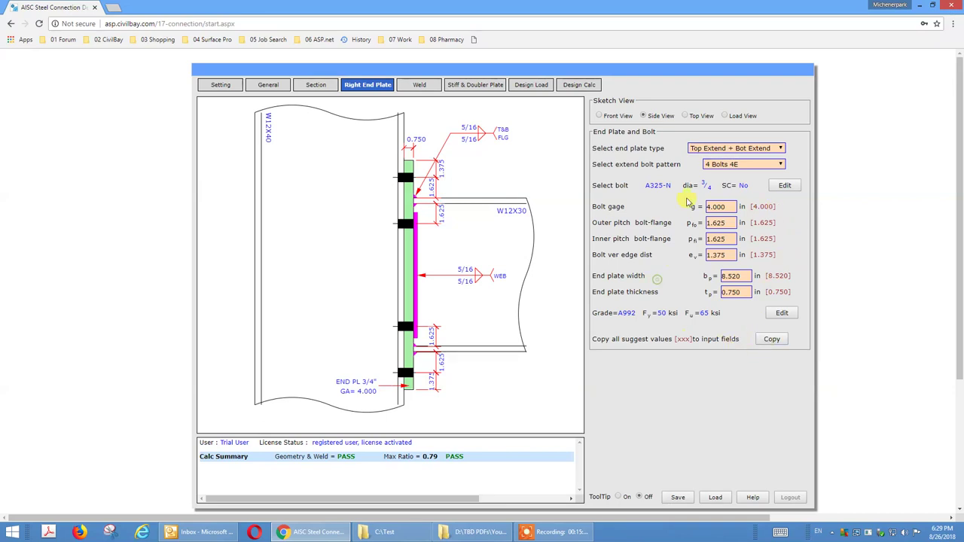
Set the bolt gage to 2 in and show the front view of the end plate.
left_click(714, 206)
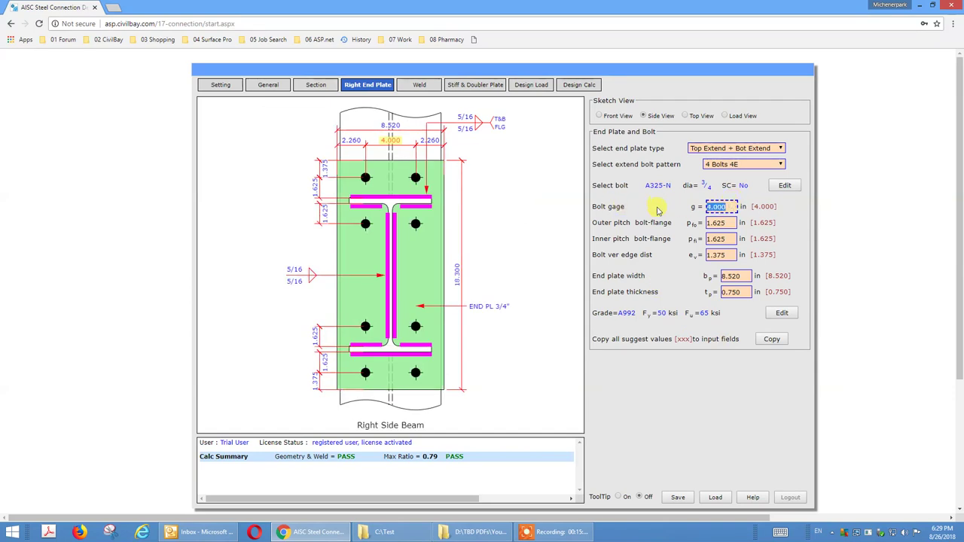
type("2")
key("Return")
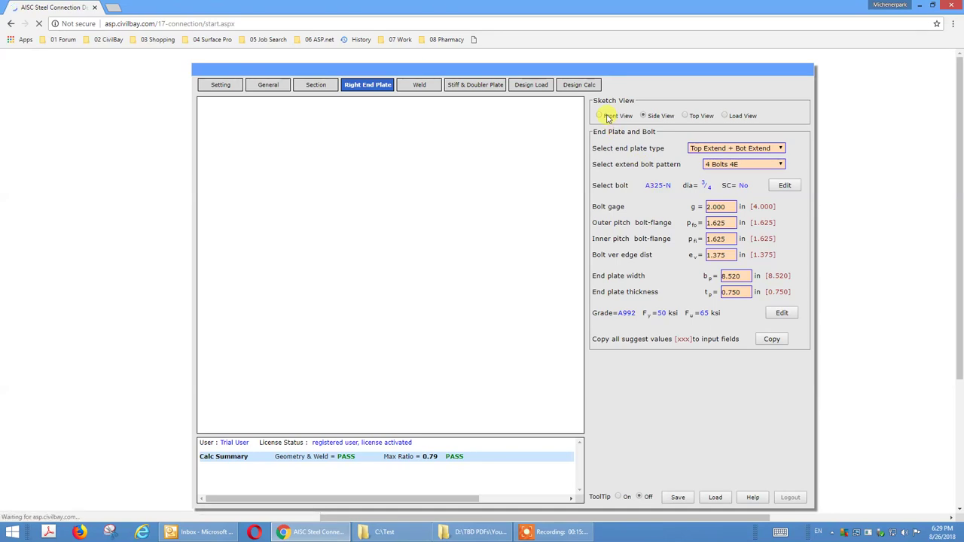
left_click(603, 116)
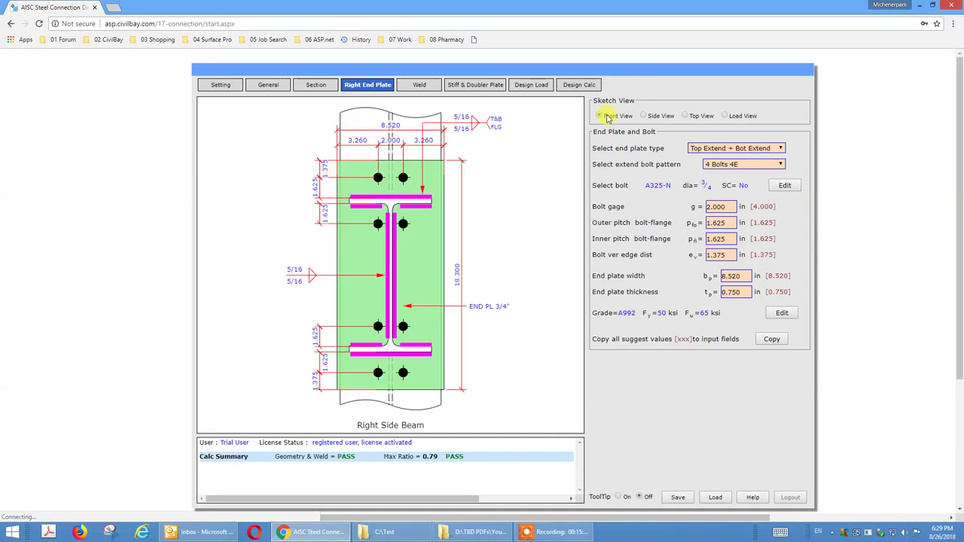
Set the outer bolt-flange pitch to 3 in and the bolt vertical edge distance to 2 in.
left_click(713, 223)
left_click_drag(733, 222, 691, 226)
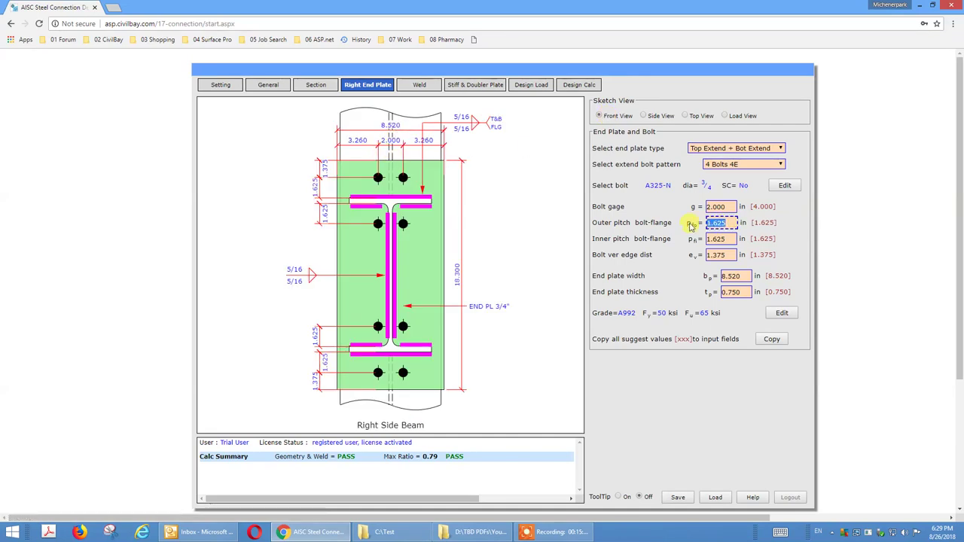
type("2")
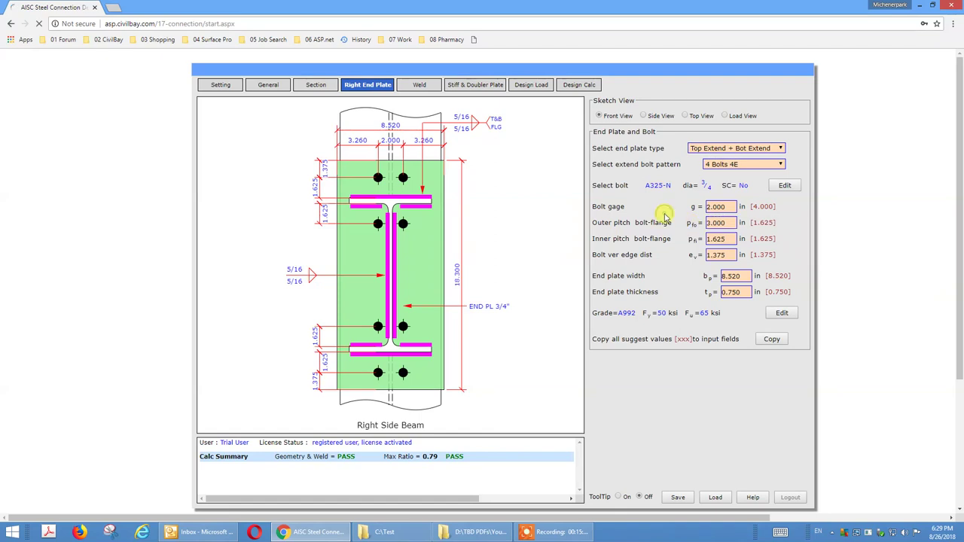
key("Return")
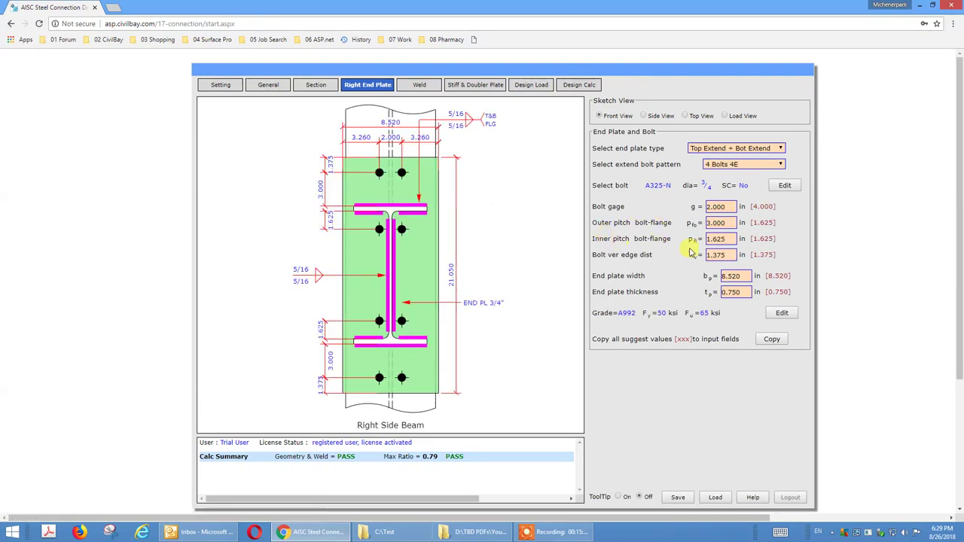
left_click_drag(731, 256, 678, 255)
type("2")
key("Tab")
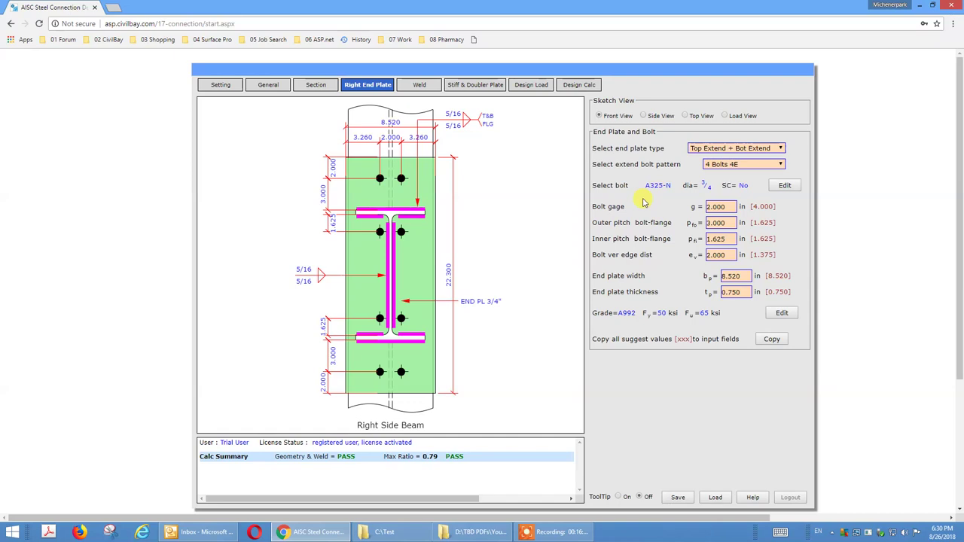
Set the bolt gage to the suggested 4 in.
left_click(730, 206)
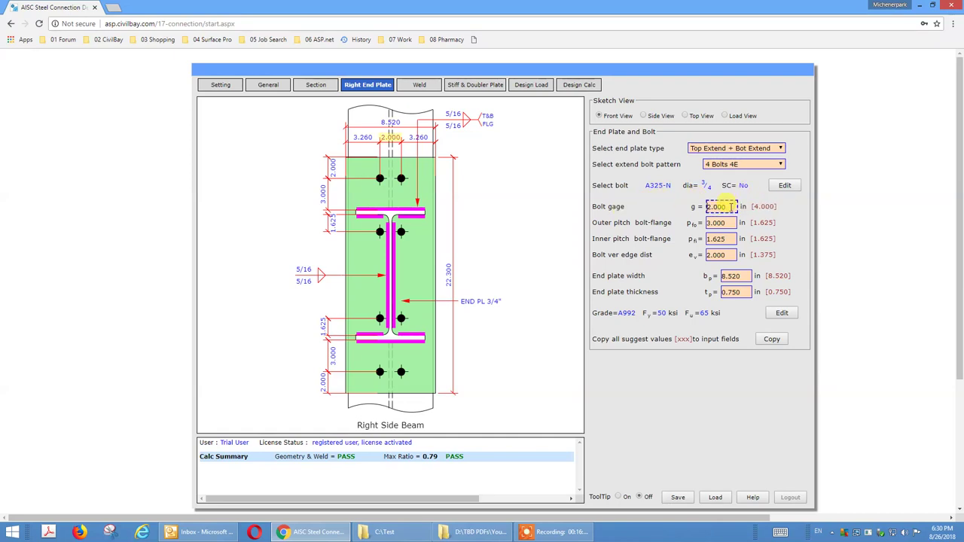
left_click(771, 214)
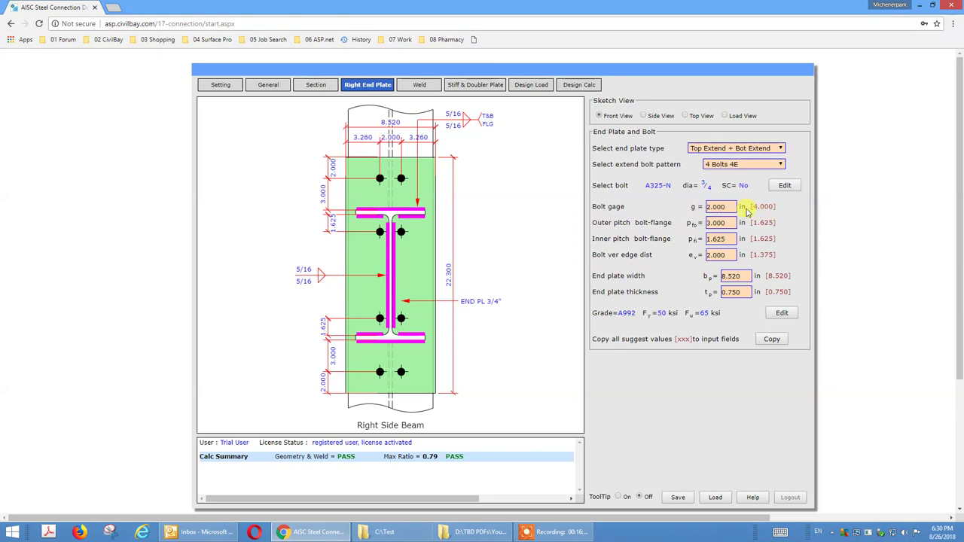
double_click(724, 206)
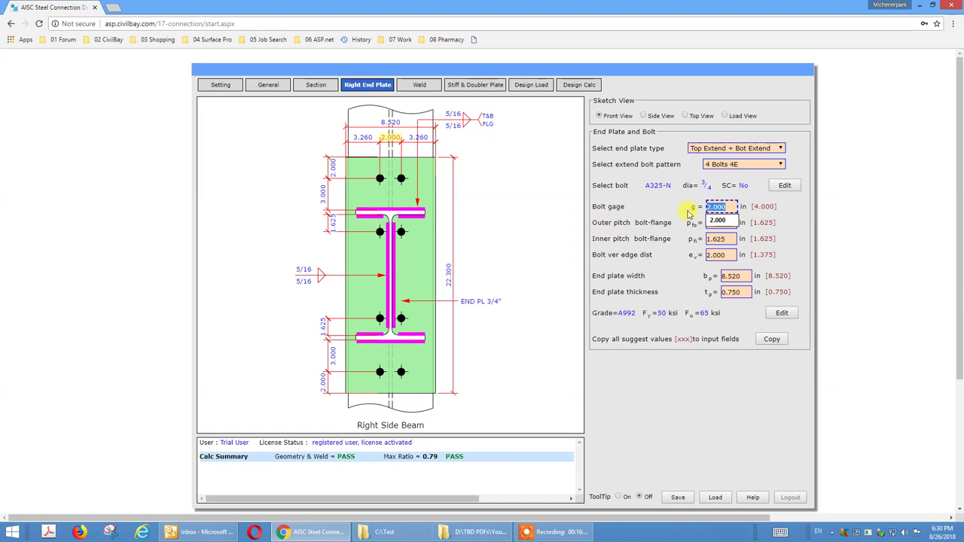
type("4")
key("Tab")
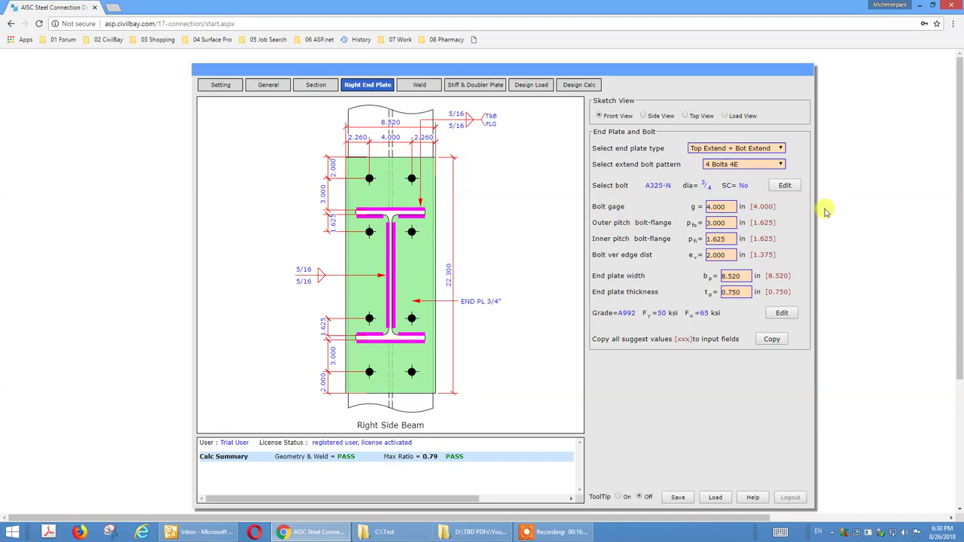
Highlight the outer bolt-flange pitch dimensions in the front view sketch and check the input against its suggested value.
left_click(729, 223)
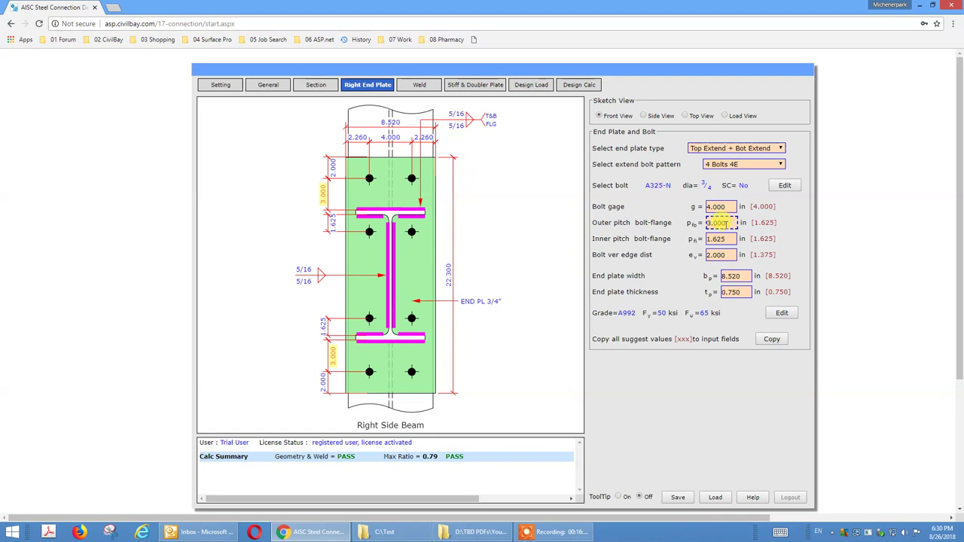
left_click(725, 223)
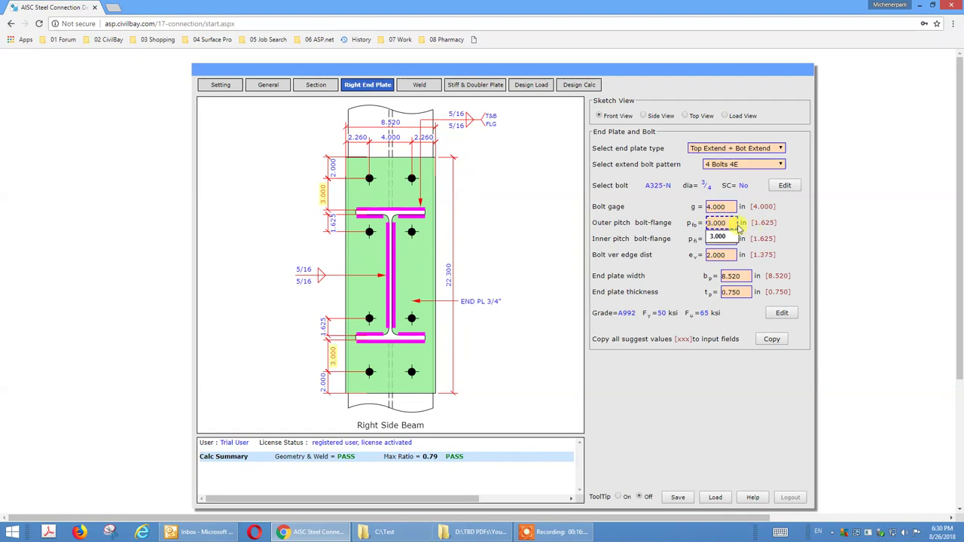
left_click(804, 233)
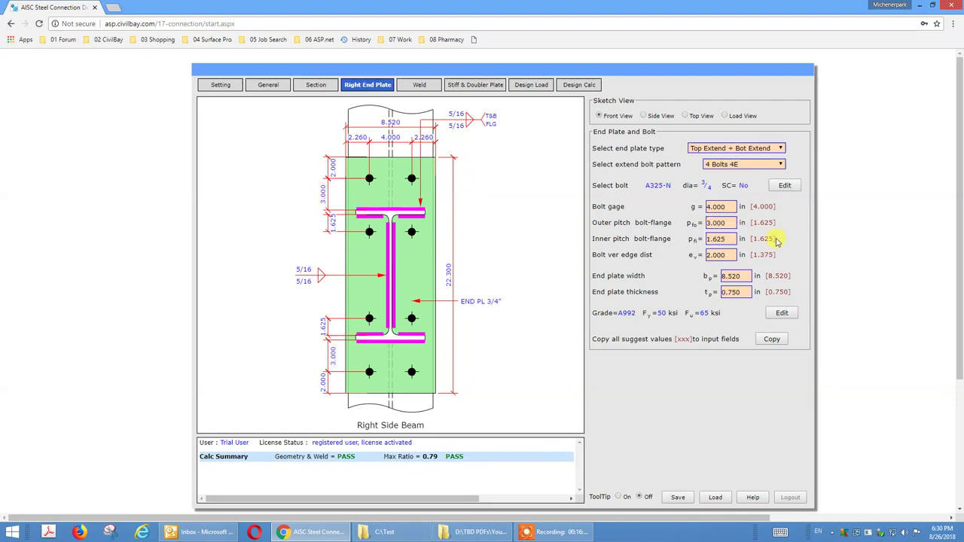
Compare the bolt vertical edge distance with its suggested value and copy all suggested values to the end plate inputs.
left_click(730, 255)
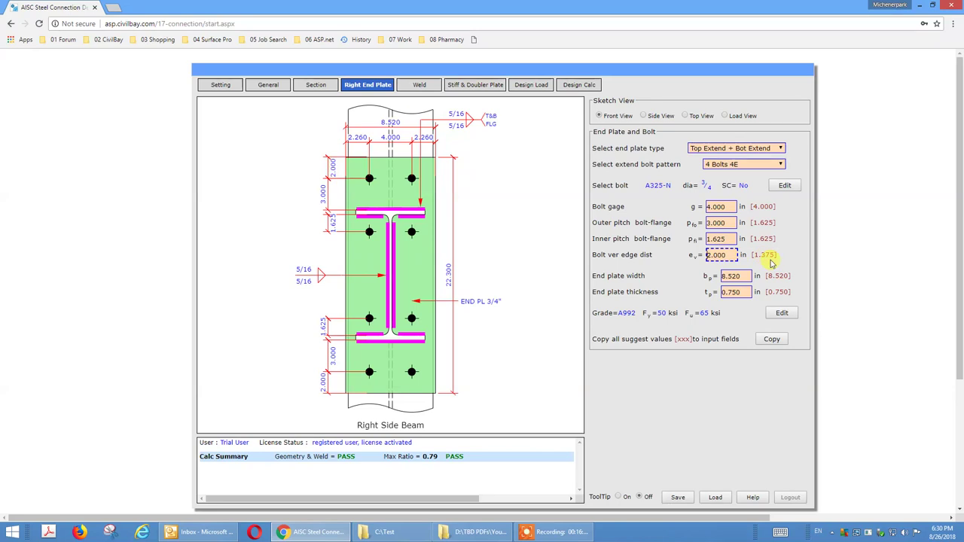
left_click(823, 287)
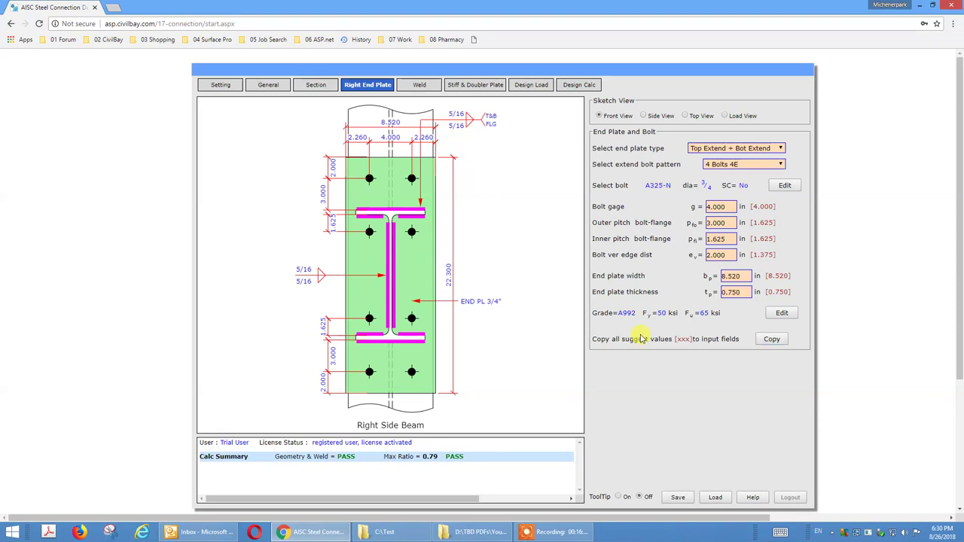
left_click(771, 342)
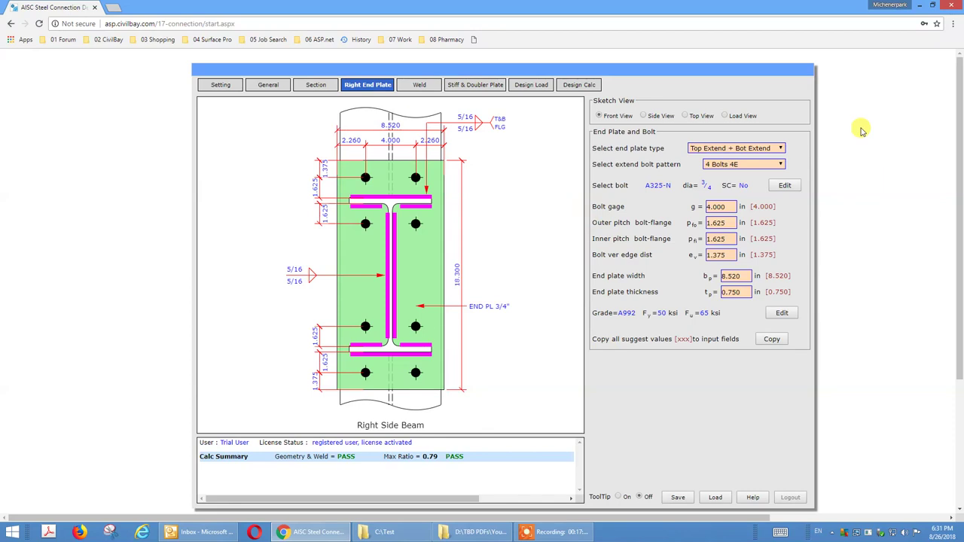
left_click(776, 149)
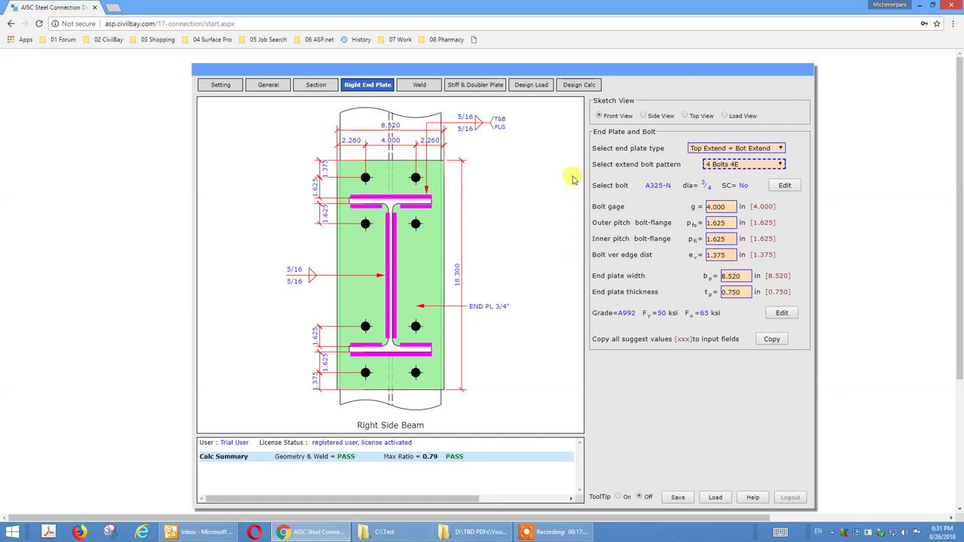
Show the weld inputs and highlight the right beam flange and web weld sizes in the front view sketch.
left_click(416, 88)
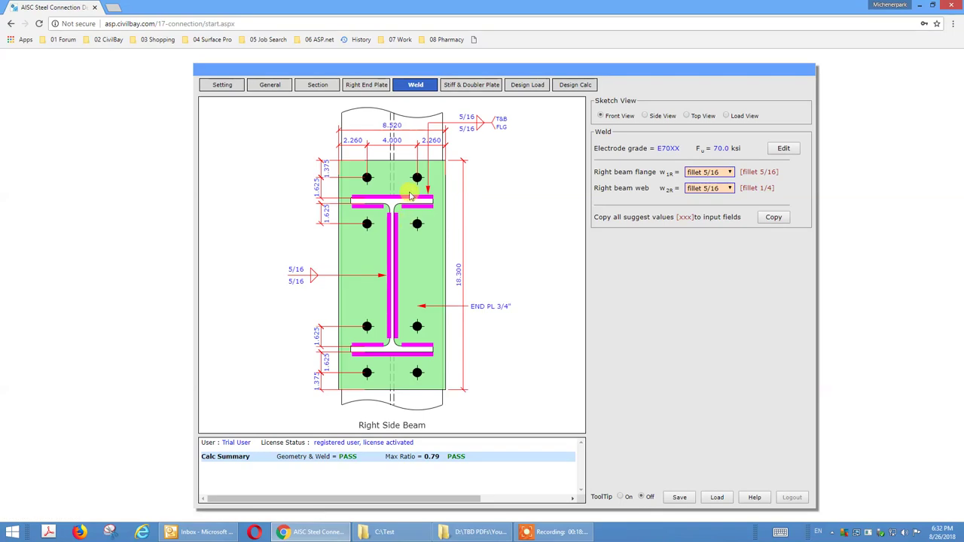
left_click(693, 172)
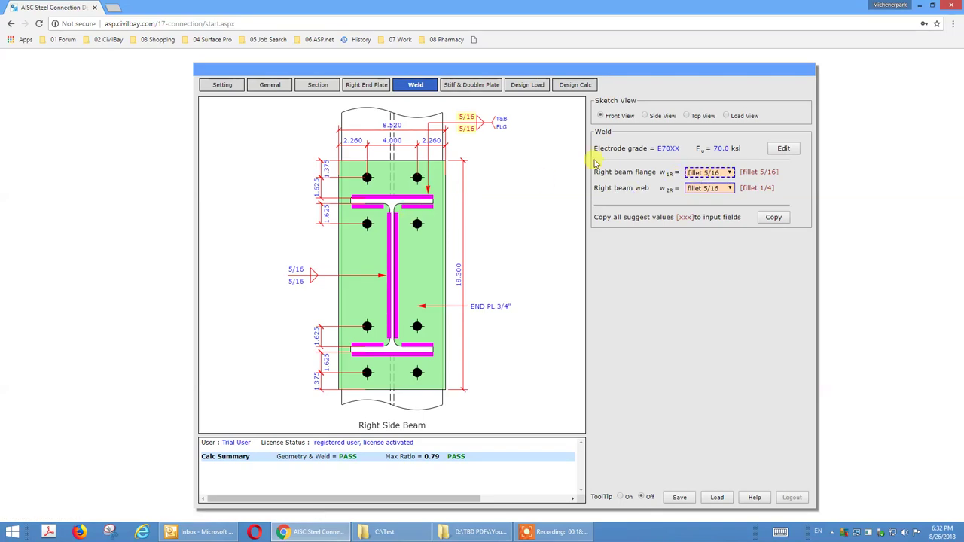
left_click(697, 188)
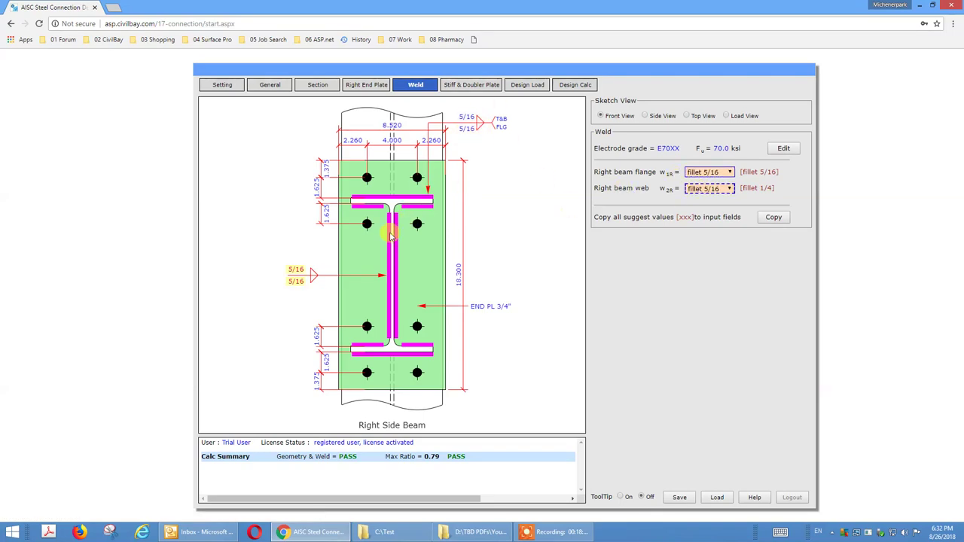
Set the transverse column web stiffener to Yes in the stiffener and doubler plate inputs and show the side view.
left_click(471, 86)
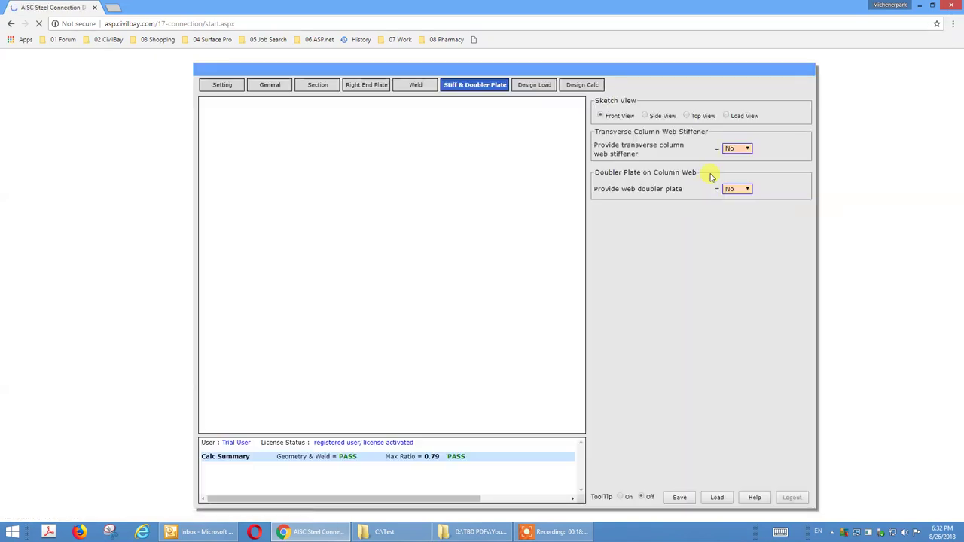
left_click(745, 150)
left_click(741, 160)
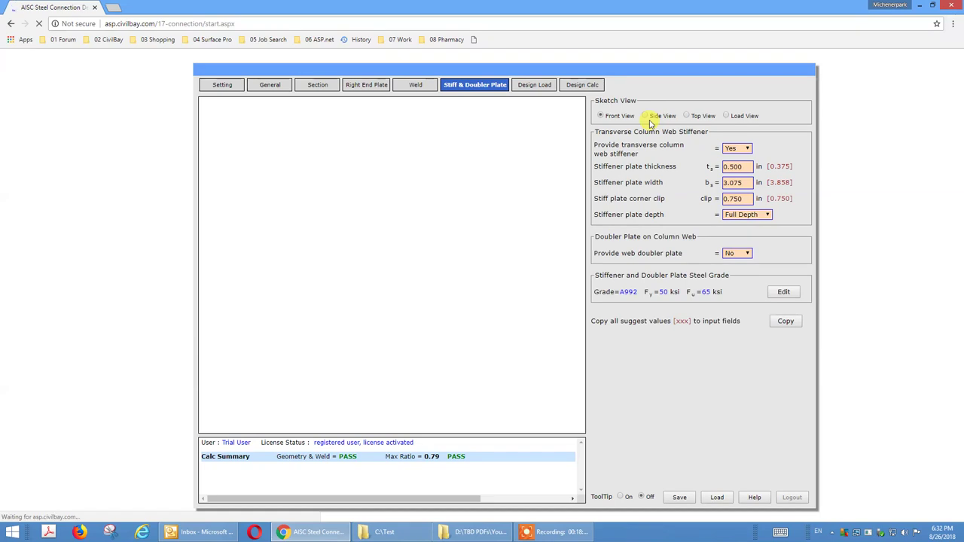
left_click(650, 117)
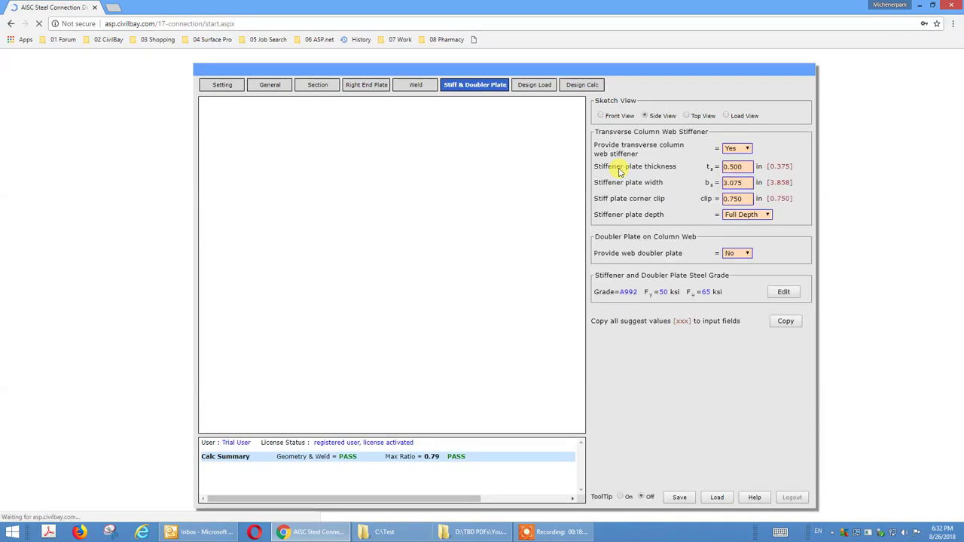
Set the transverse column web stiffener option to No.
left_click(740, 151)
left_click(742, 153)
left_click(742, 181)
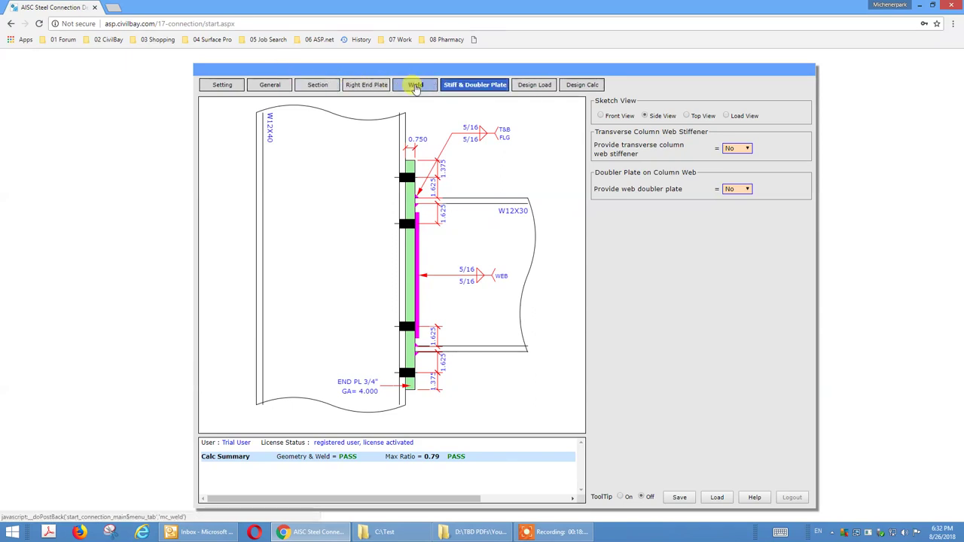
Return to the right end plate inputs, show the front view and step through the bolt input fields.
left_click(361, 85)
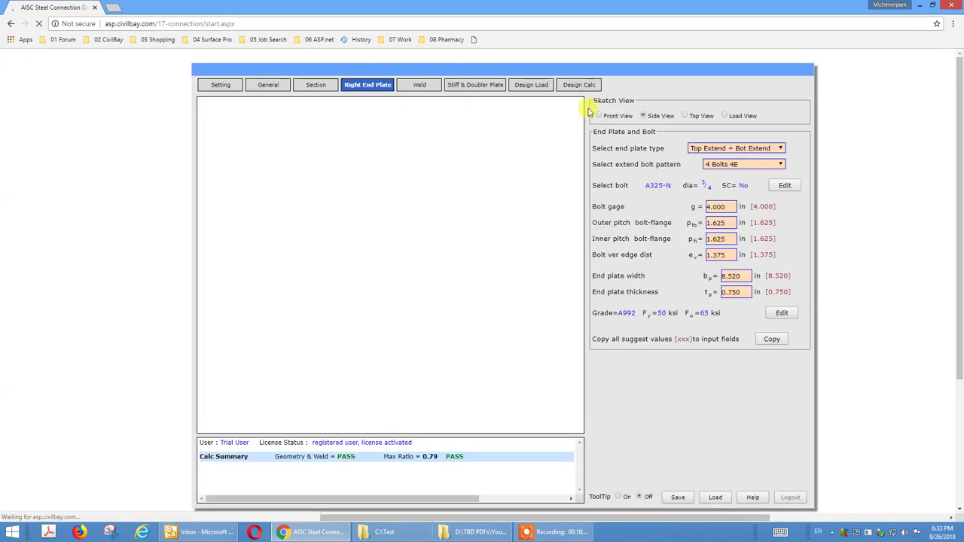
left_click(599, 116)
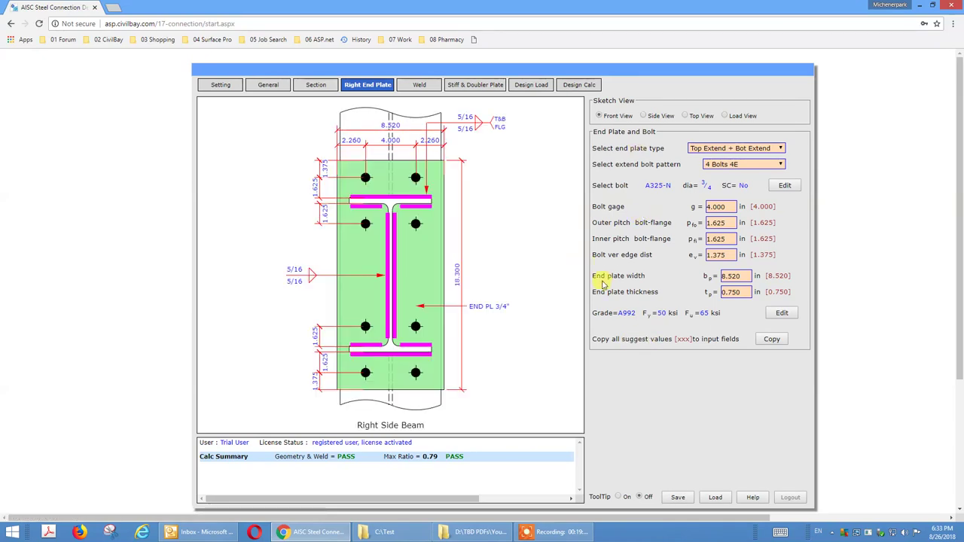
key("Tab")
key("Tab")
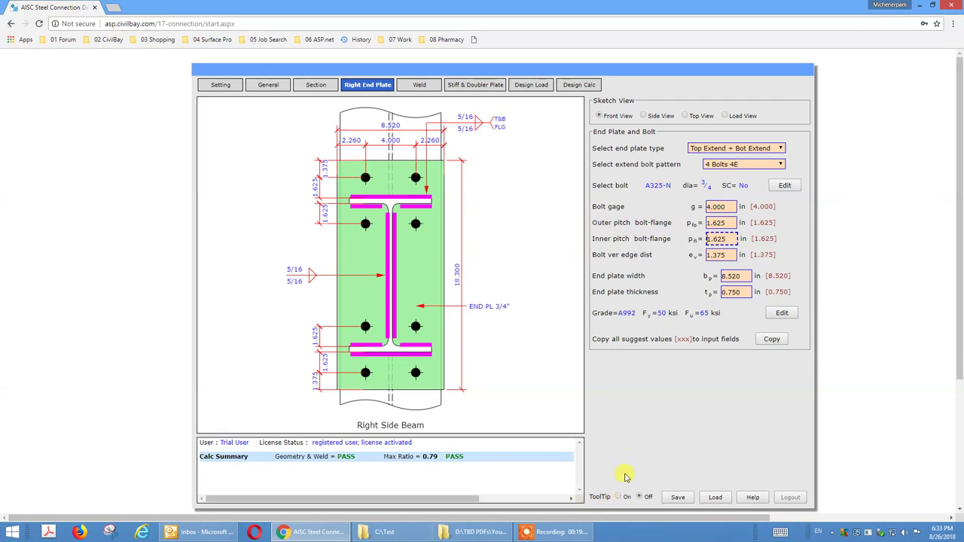
Bring up the save dialog for the inputs, and delete the old MC-1.txt from the Downloads folder in File Explorer.
left_click(686, 493)
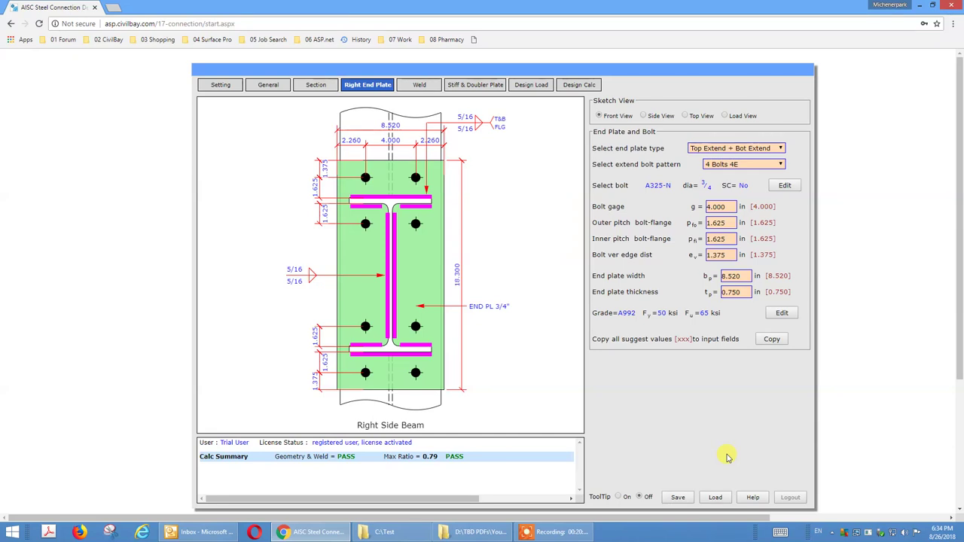
left_click(676, 497)
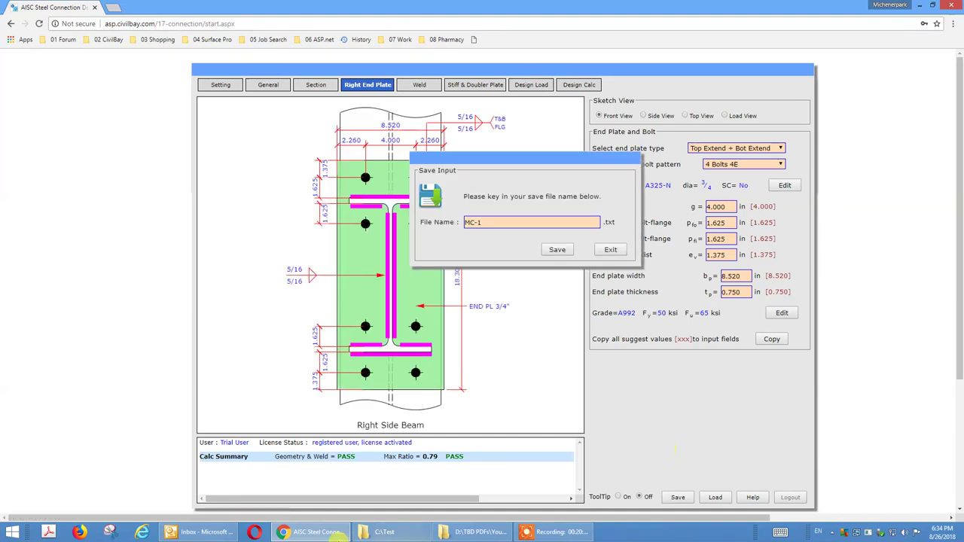
right_click(365, 532)
left_click(369, 483)
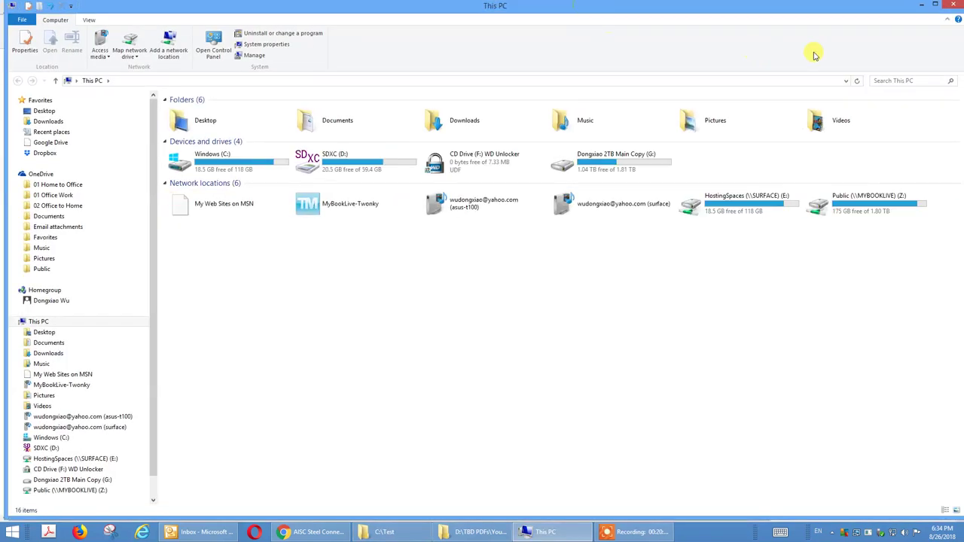
left_click(48, 121)
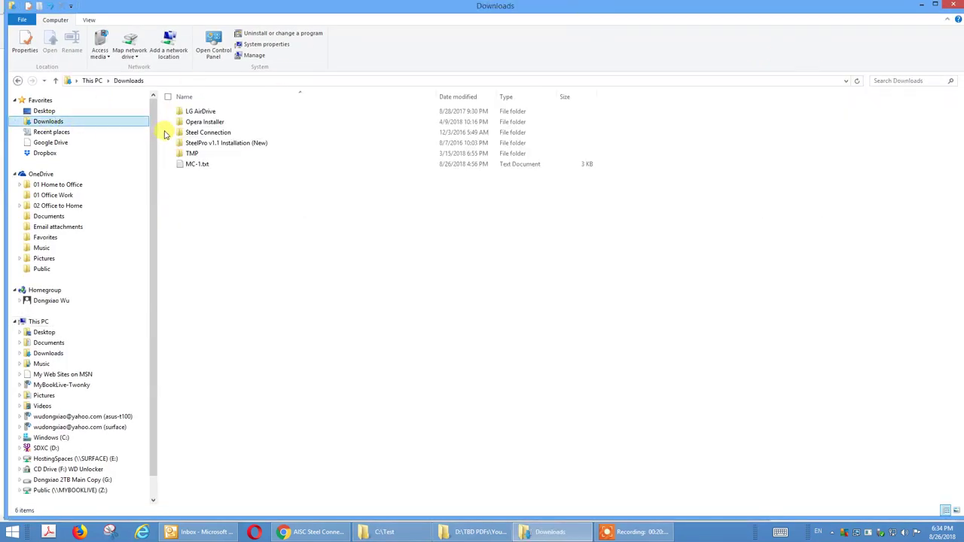
left_click(197, 165)
right_click(198, 165)
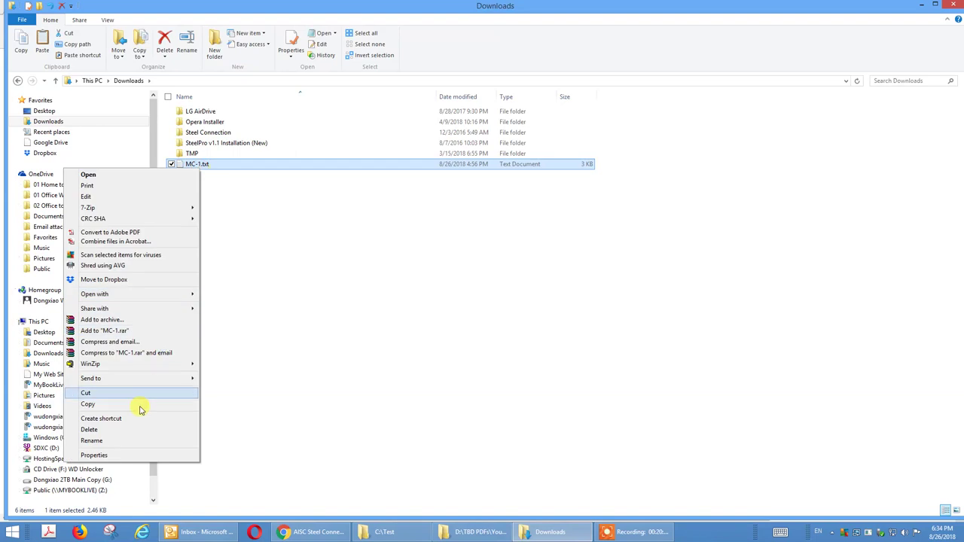
left_click(136, 429)
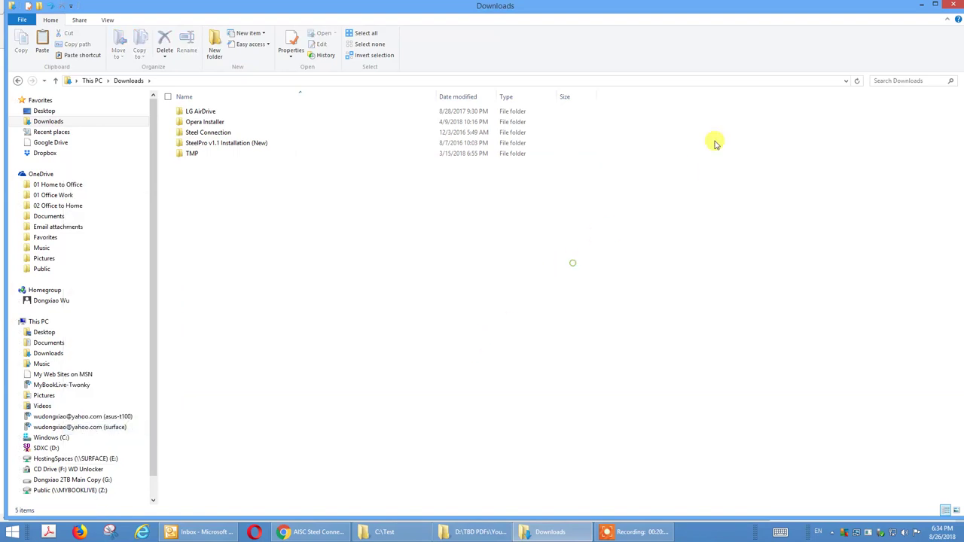
left_click(923, 5)
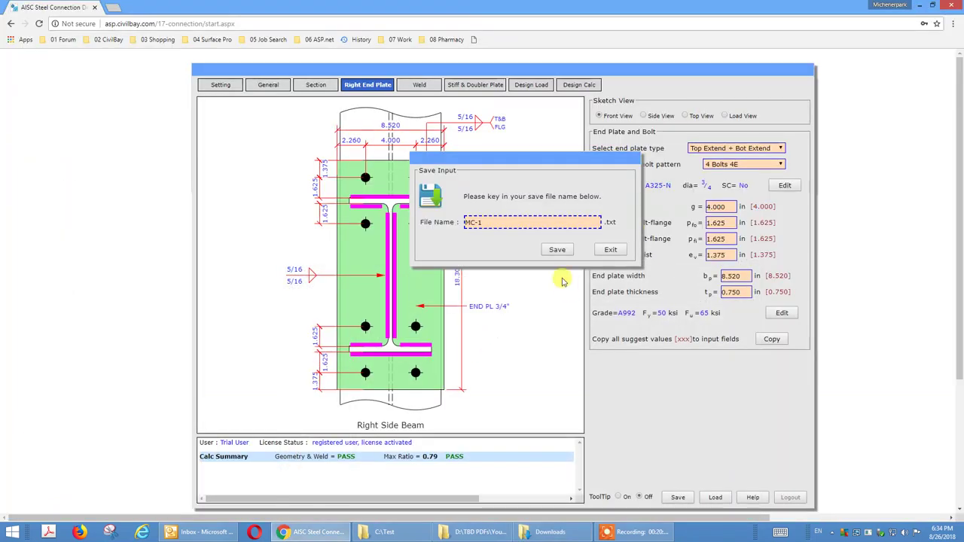
Save the connection inputs to a text file named MC-1.
left_click(488, 221)
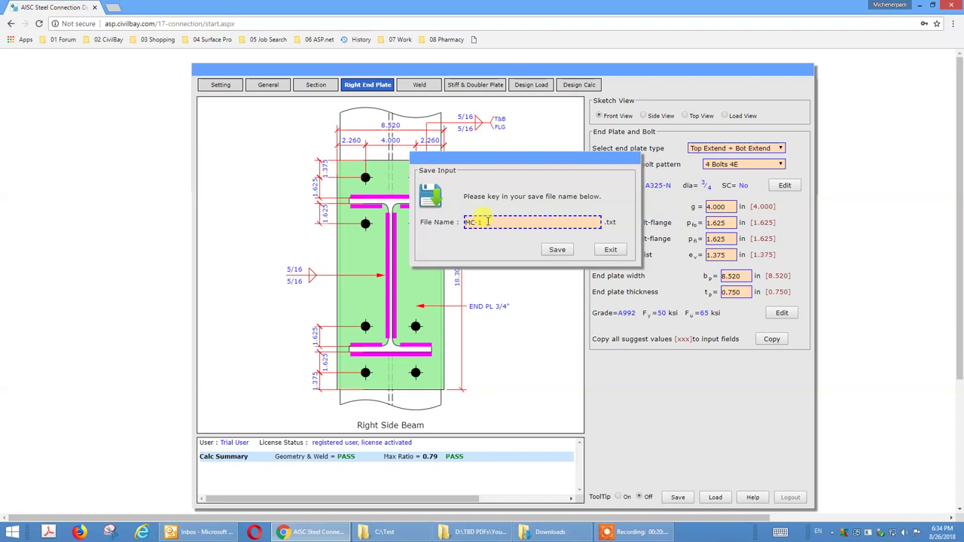
left_click(513, 178)
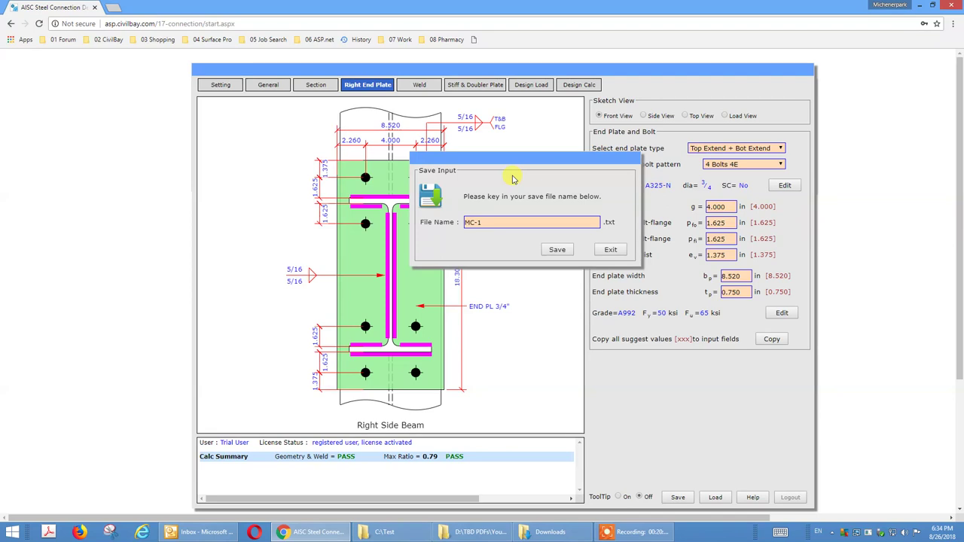
left_click(497, 222)
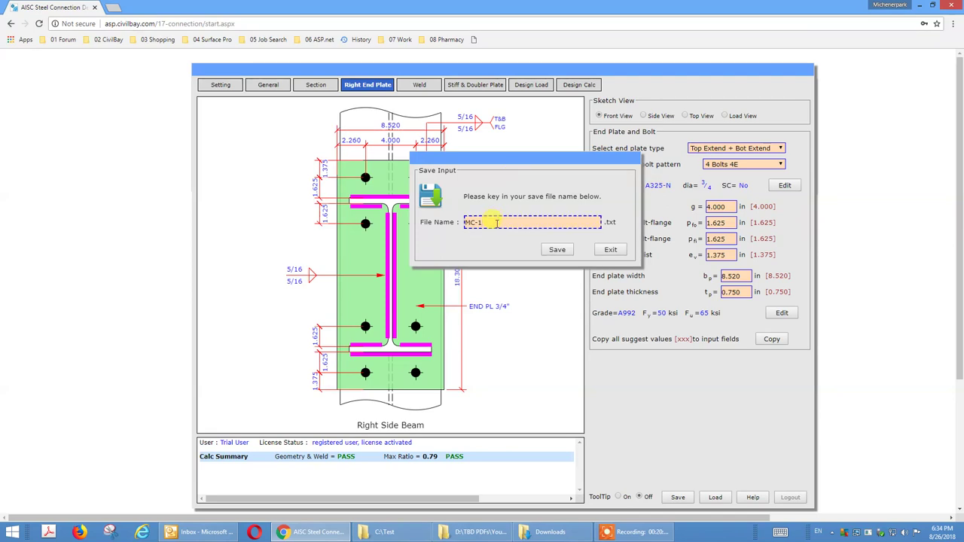
left_click(558, 250)
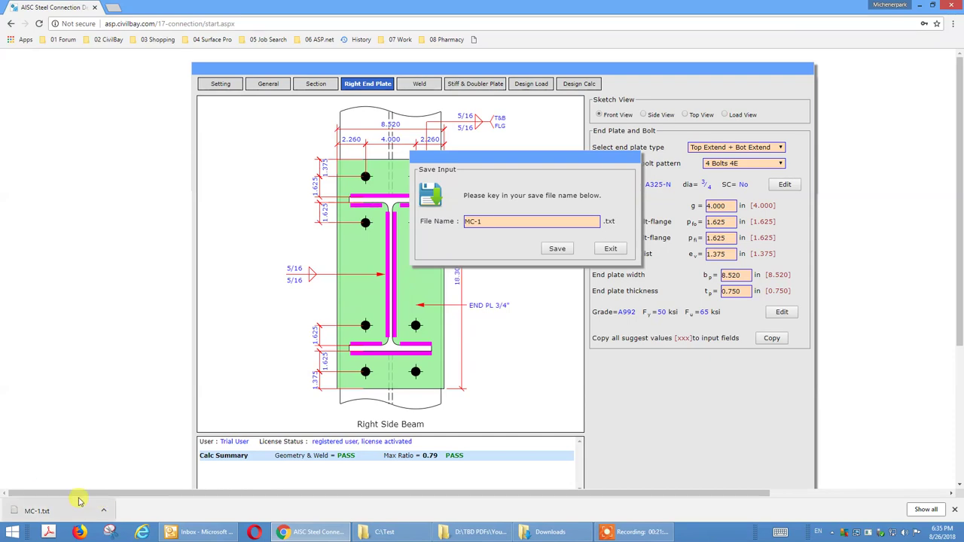
Show the downloaded MC-1.txt in its folder in File Explorer.
left_click(104, 512)
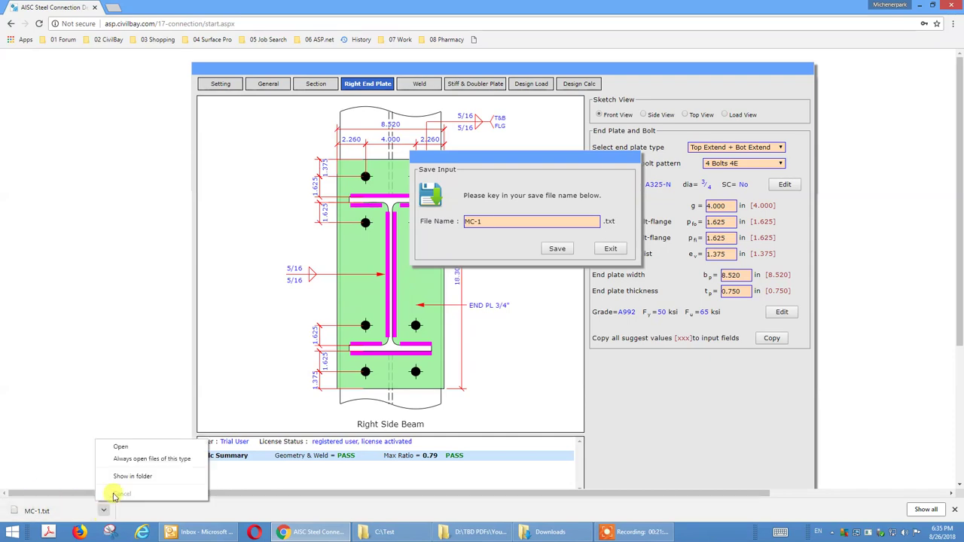
left_click(124, 478)
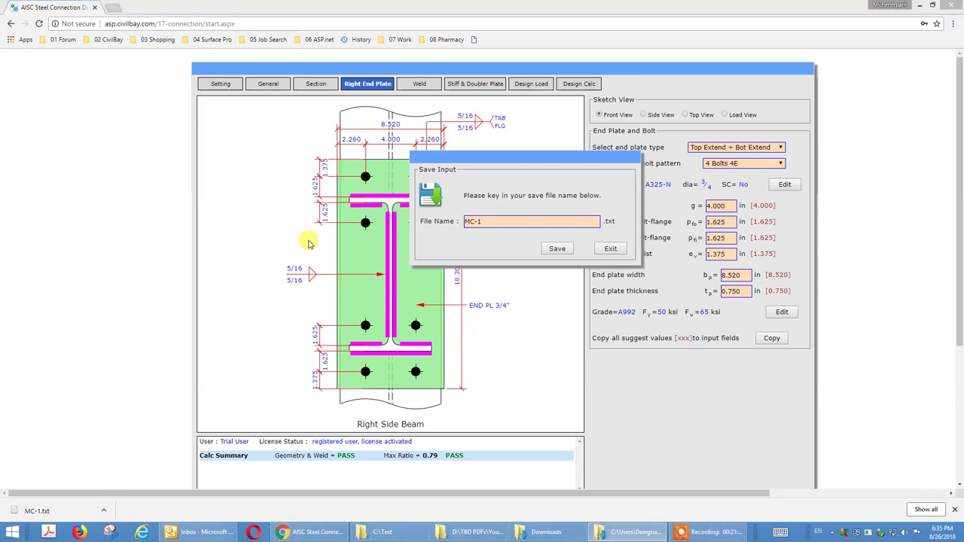
left_click(917, 5)
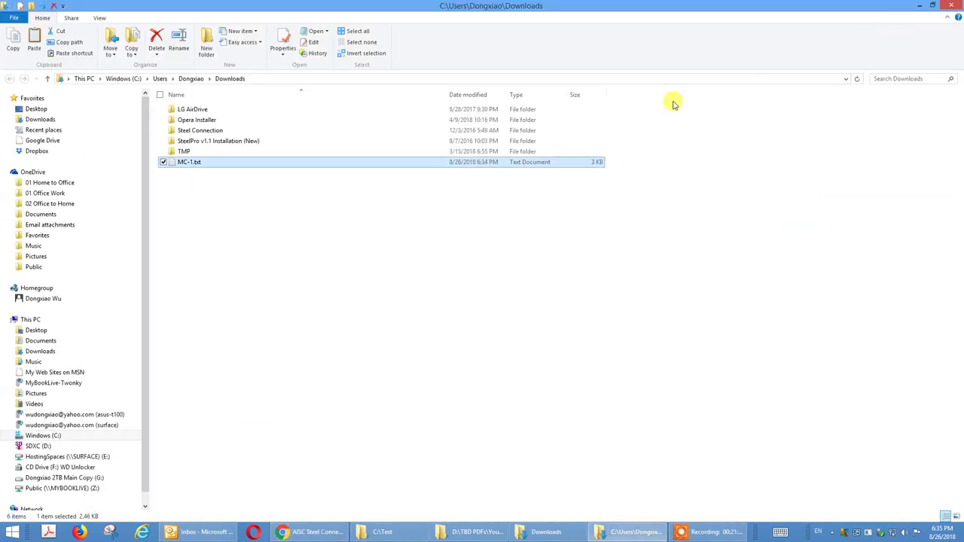
View the contents of MC-1.txt in Notepad, close it and check the full path of its folder.
double_click(190, 162)
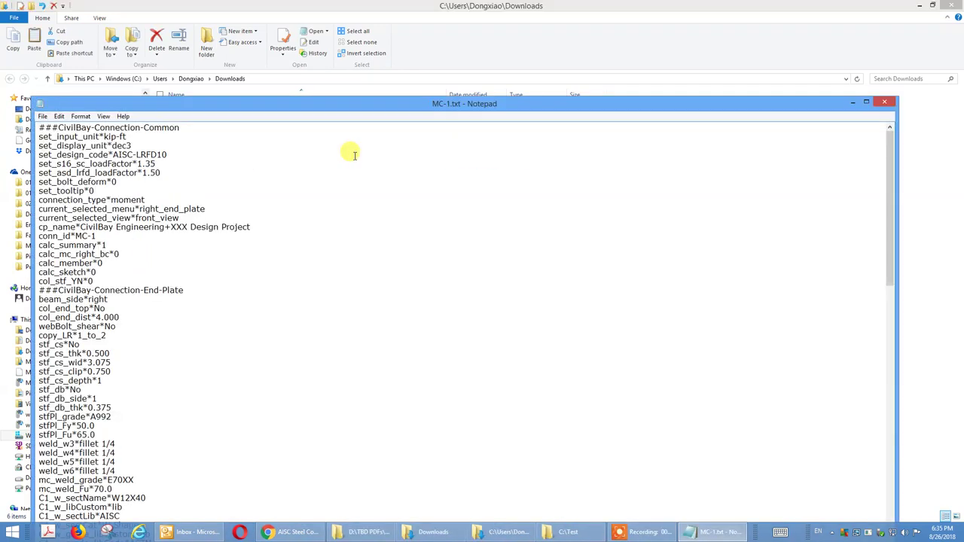
left_click(880, 107)
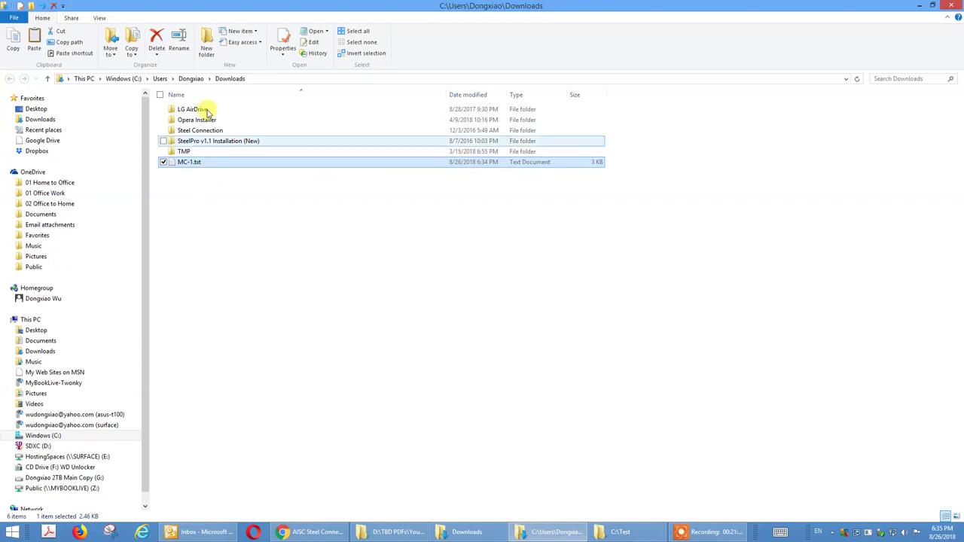
left_click(254, 78)
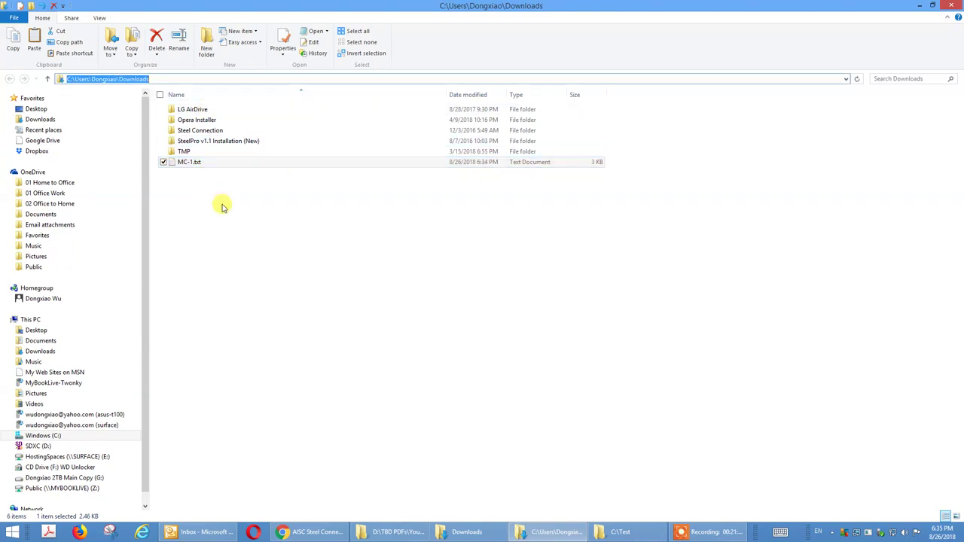
left_click(223, 202)
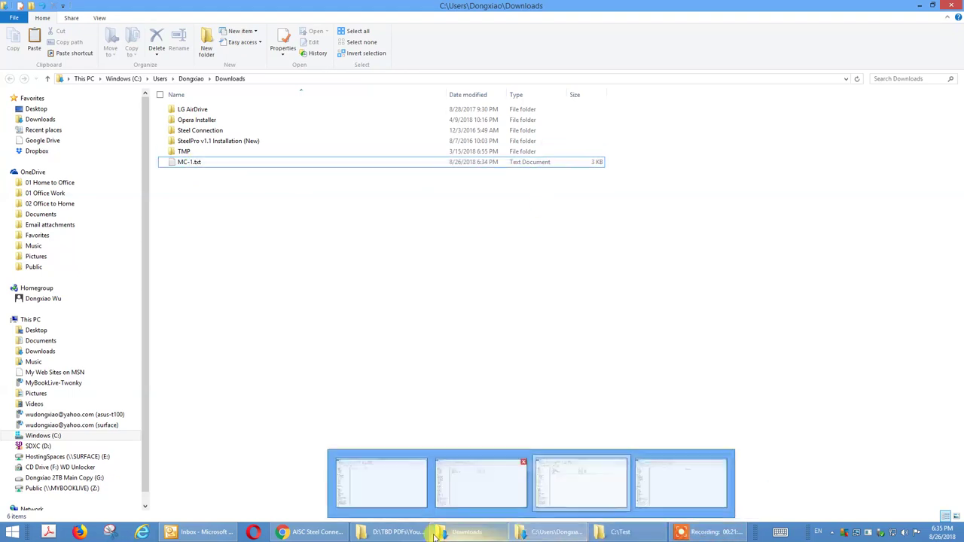
Switch back to the connection design page in Chrome, exit the save dialog and dismiss the download bar.
mouse_move(323, 537)
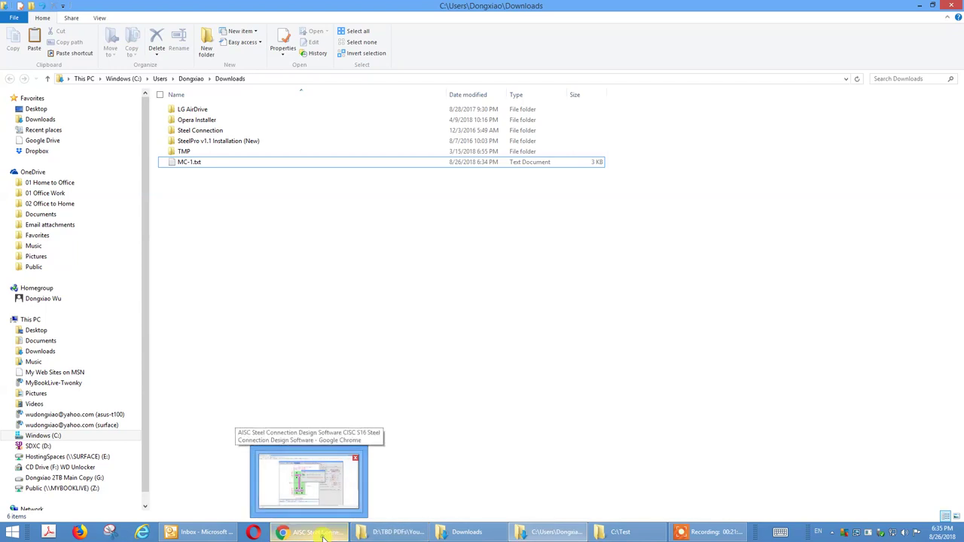
left_click(322, 467)
left_click(614, 249)
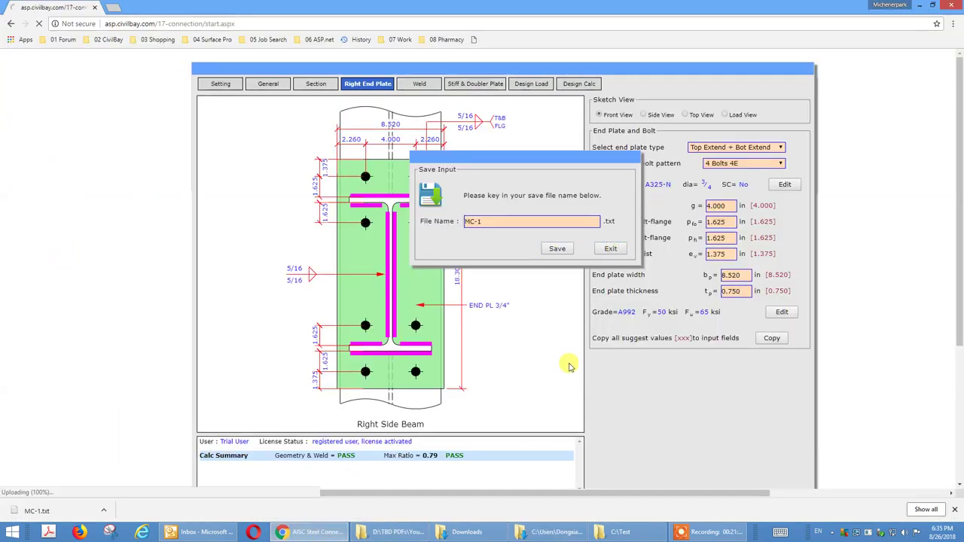
left_click(955, 511)
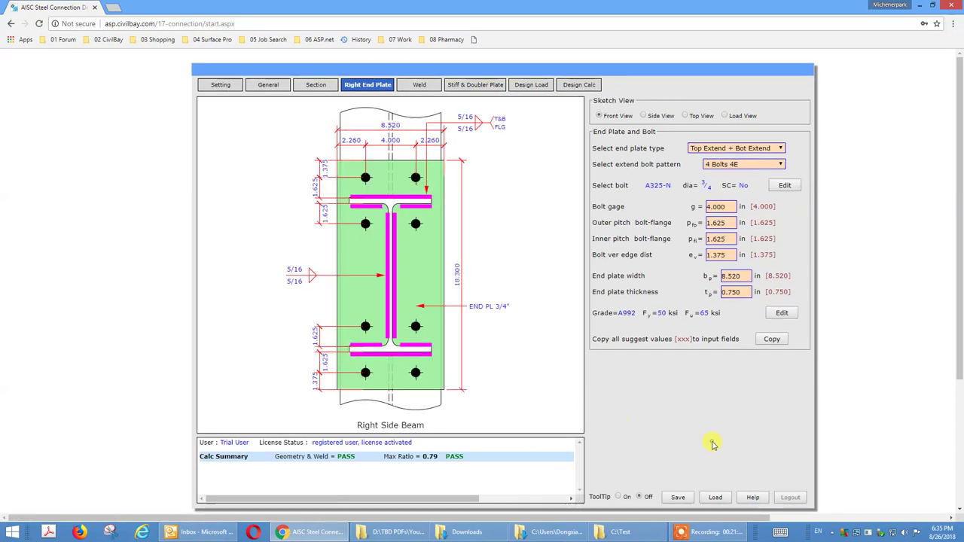
Load the saved connection inputs from MC-1.txt in the Downloads folder.
left_click(715, 497)
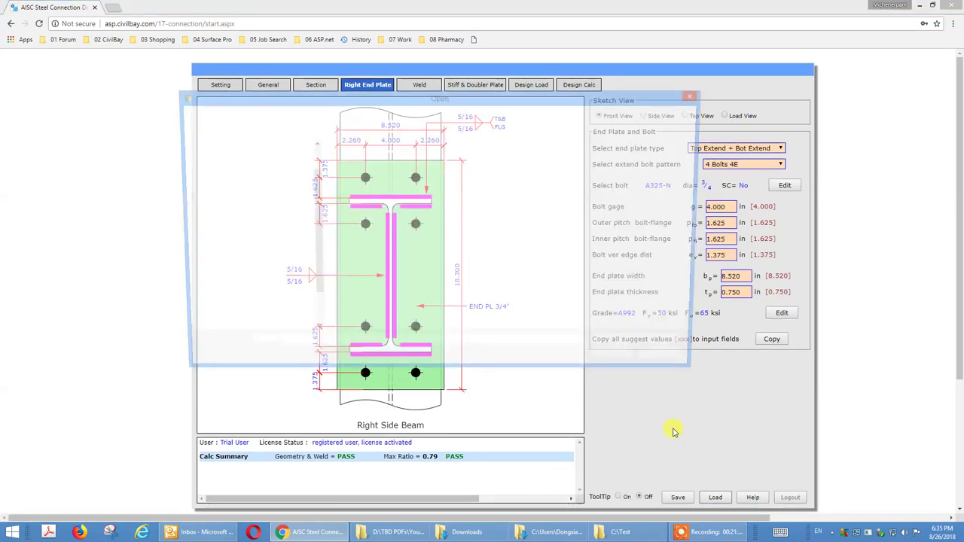
left_click(349, 213)
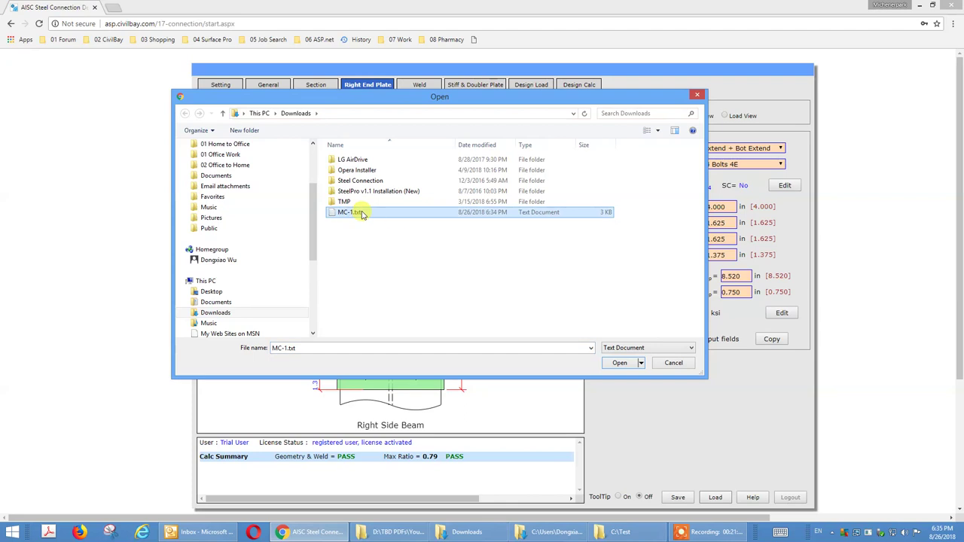
left_click(620, 362)
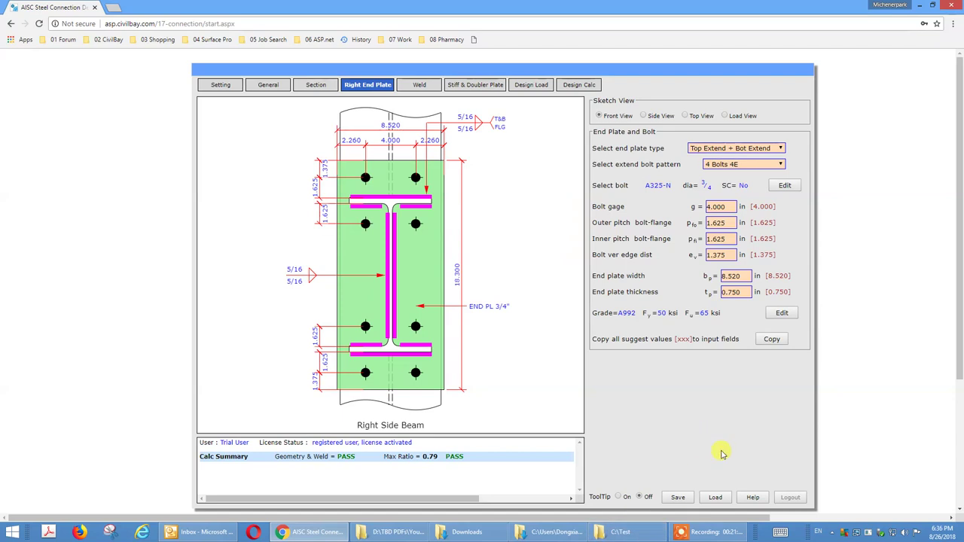
Open the help manual in a maximized window and view its Quick Start and User Interface topics.
left_click(751, 496)
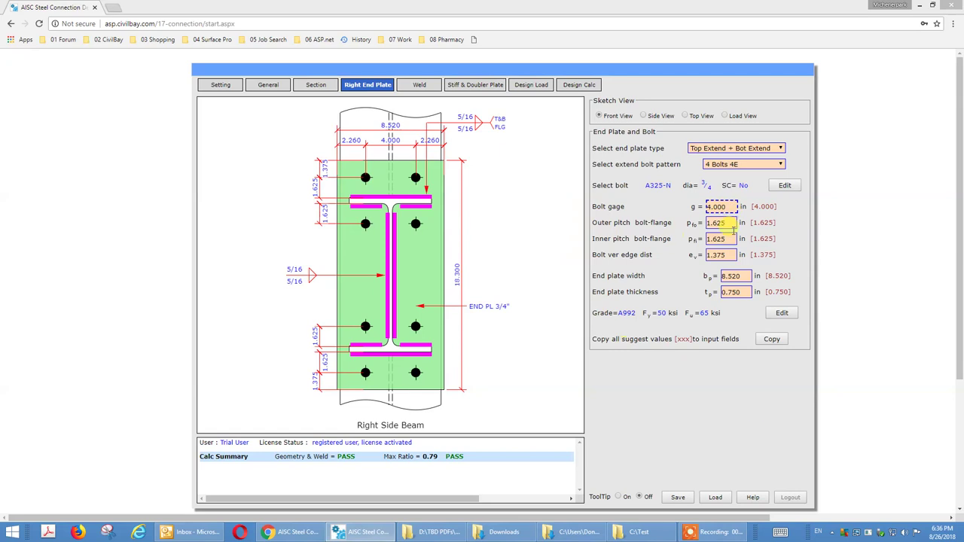
left_click(922, 6)
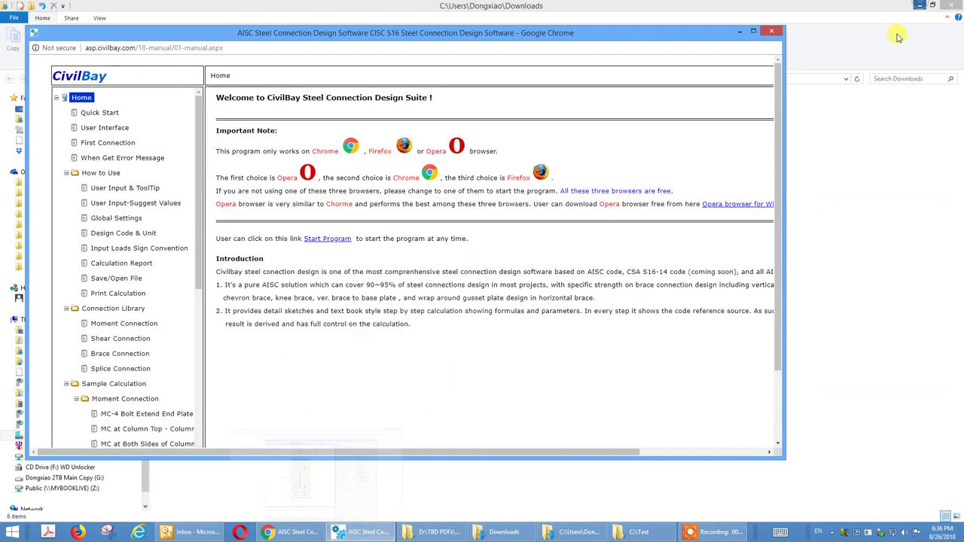
left_click(756, 33)
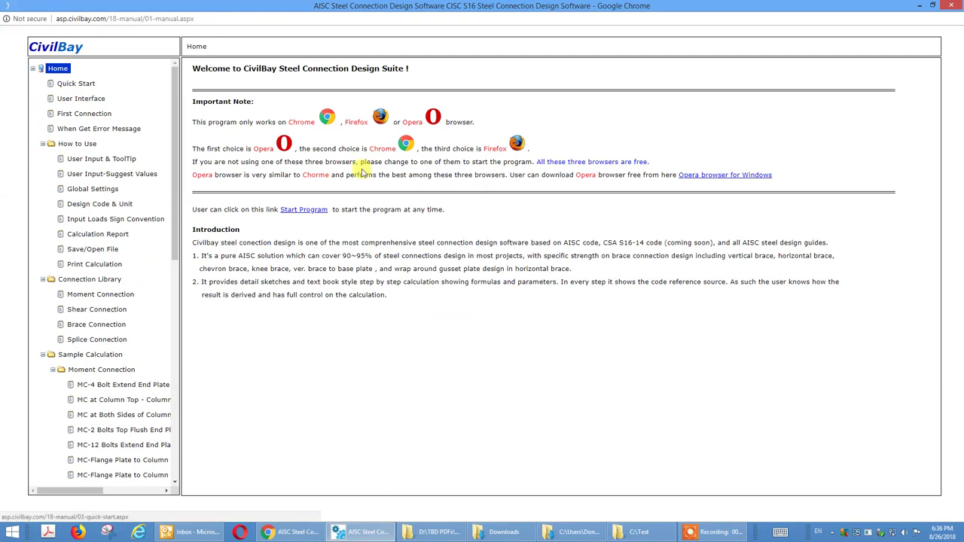
left_click(83, 84)
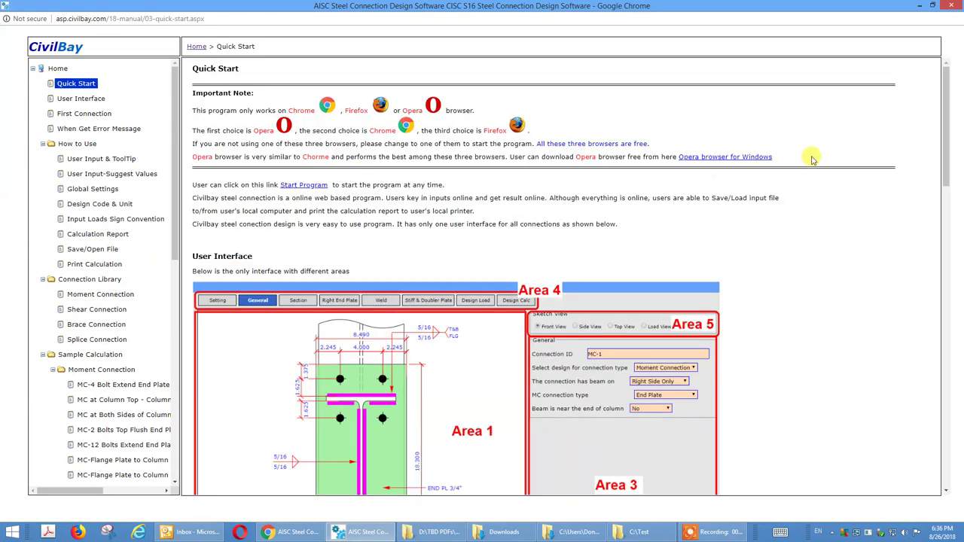
mouse_move(942, 111)
left_mouse_down()
mouse_move(937, 283)
mouse_move(930, 113)
left_mouse_up()
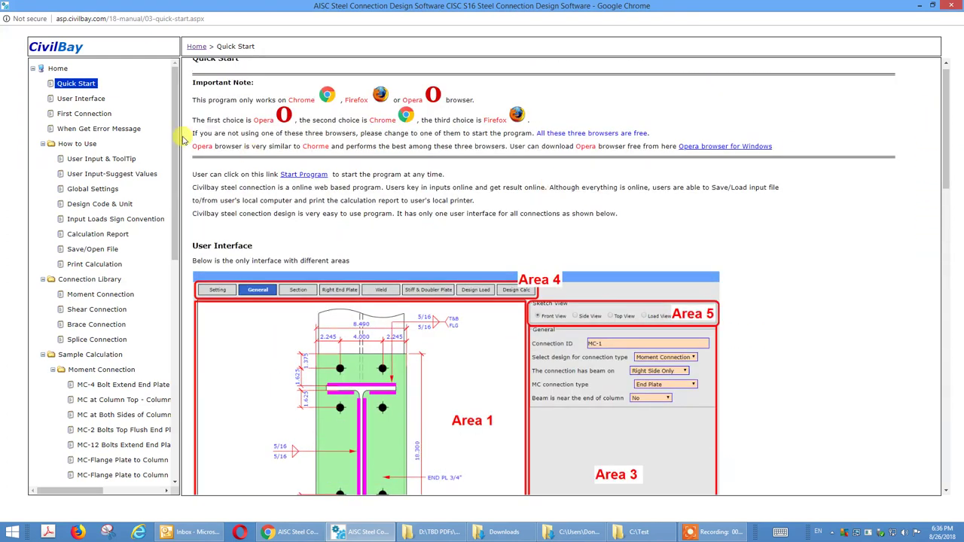
left_click(85, 100)
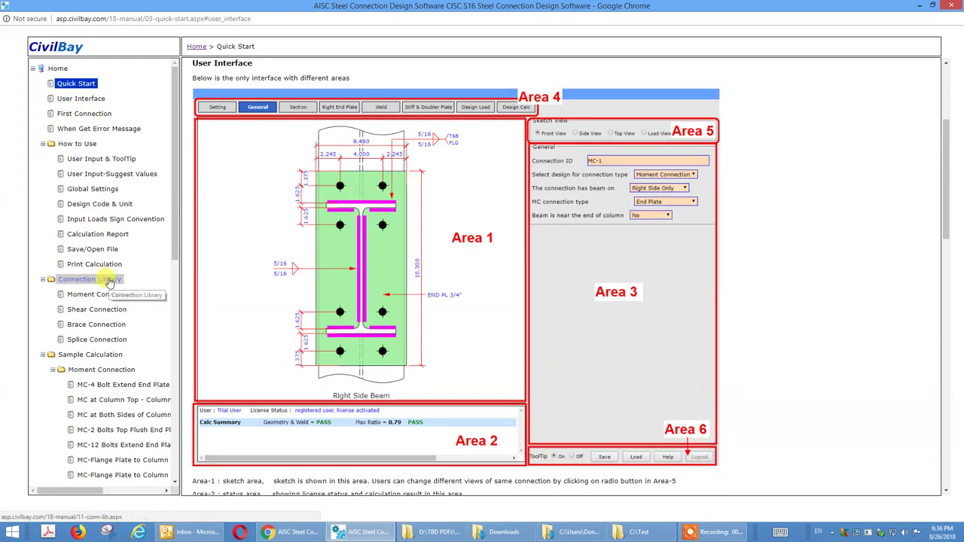
View the MC-4 Bolt Extend End Plate sample calculation, close the manual and return to the connection design page.
left_click(106, 386)
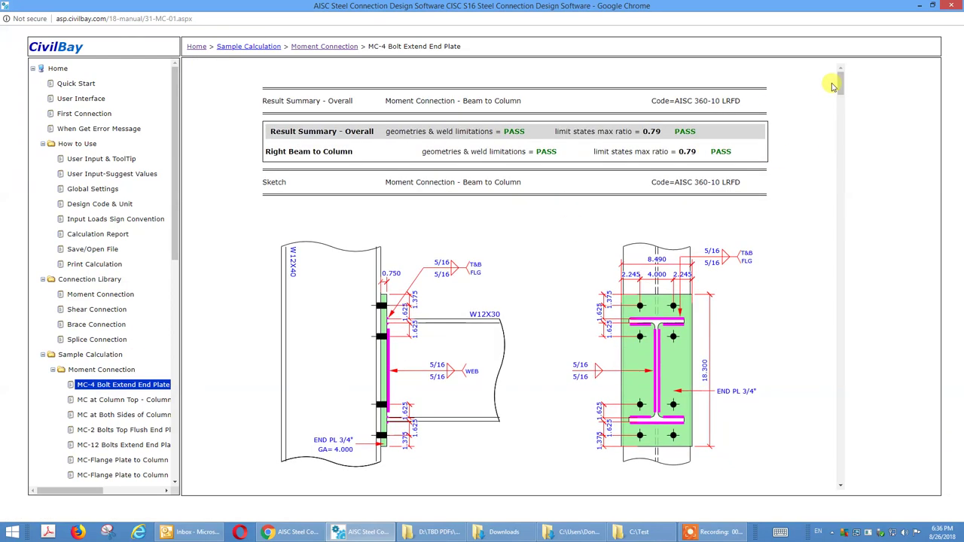
mouse_move(843, 85)
left_mouse_down()
mouse_move(848, 169)
mouse_move(844, 90)
mouse_move(871, 68)
mouse_move(834, 48)
left_mouse_up()
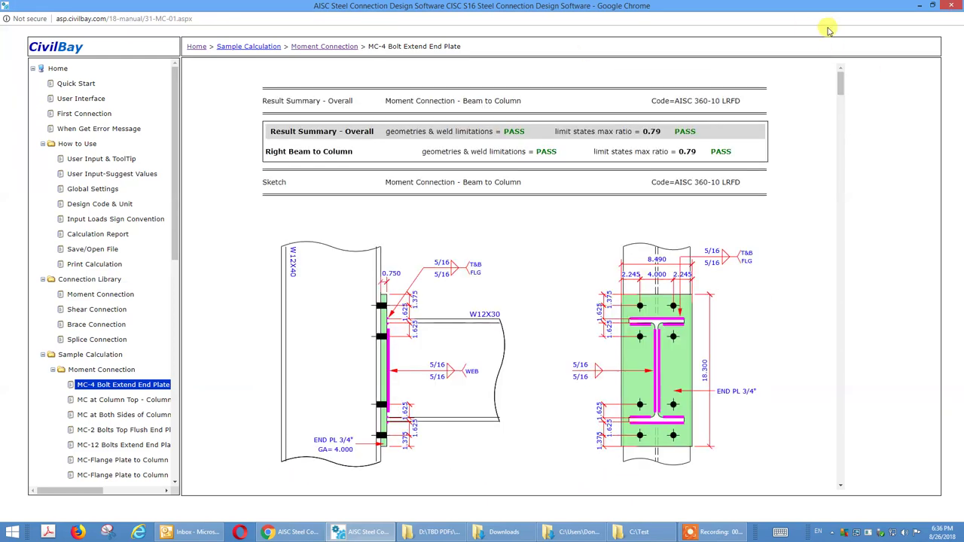
left_click(945, 8)
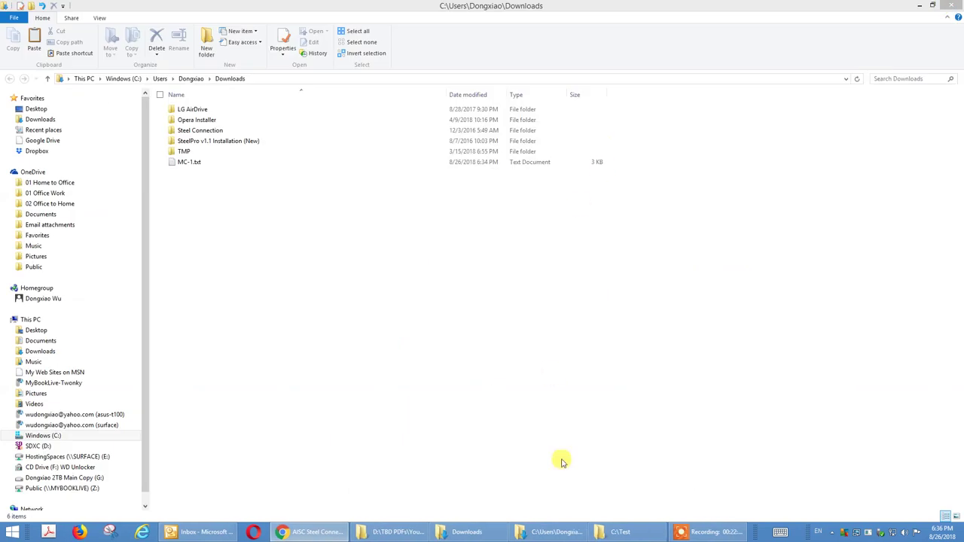
left_click(300, 537)
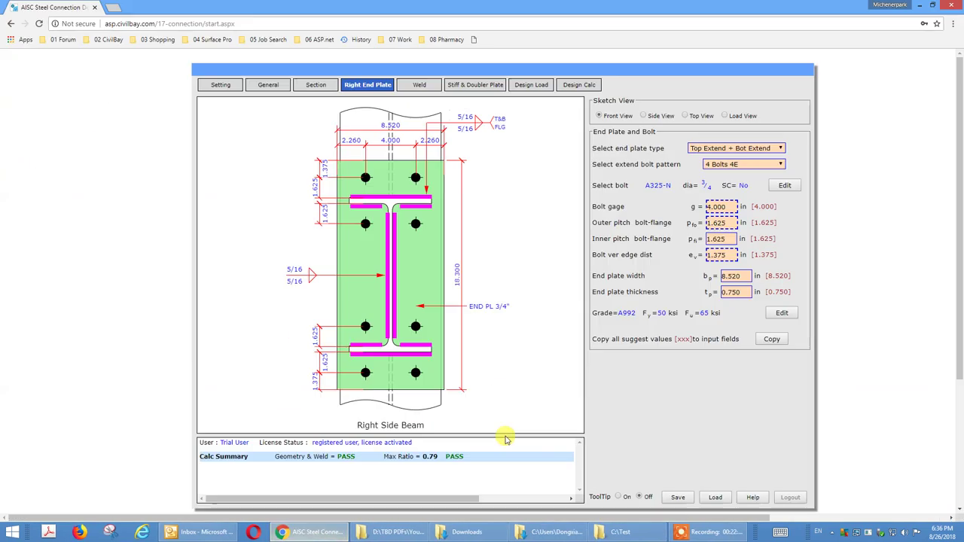
Reopen the help manual from the design page, bring up its window, close it and return to the design page.
left_click(754, 498)
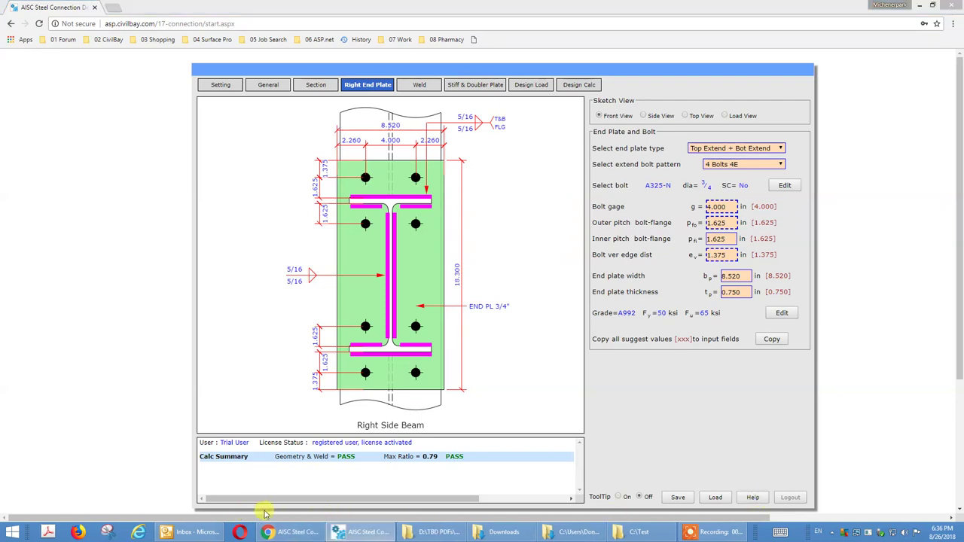
left_click(275, 535)
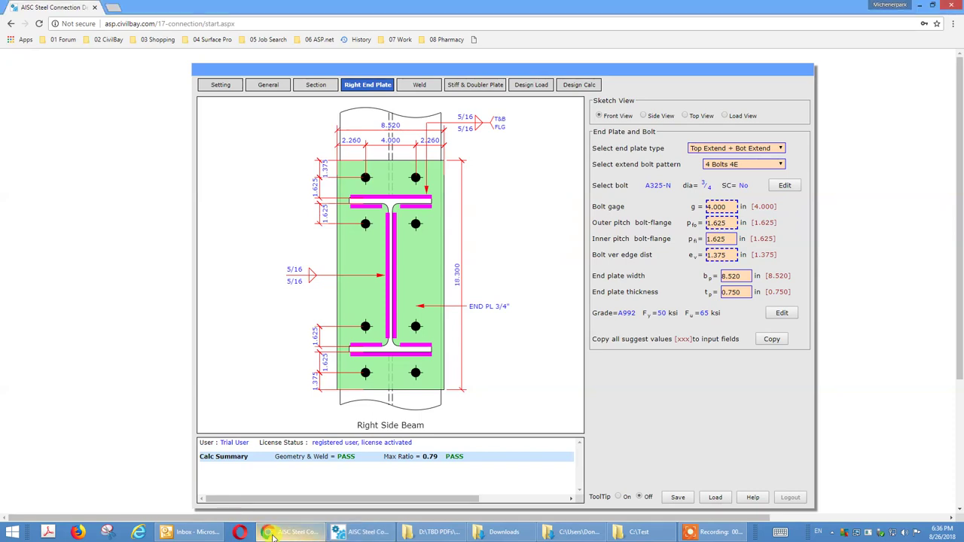
left_click(275, 535)
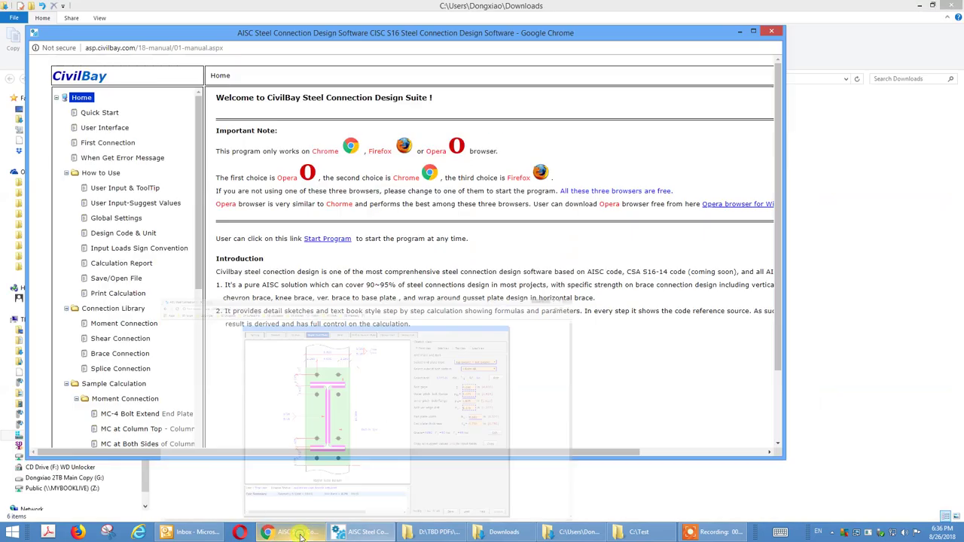
left_click(772, 30)
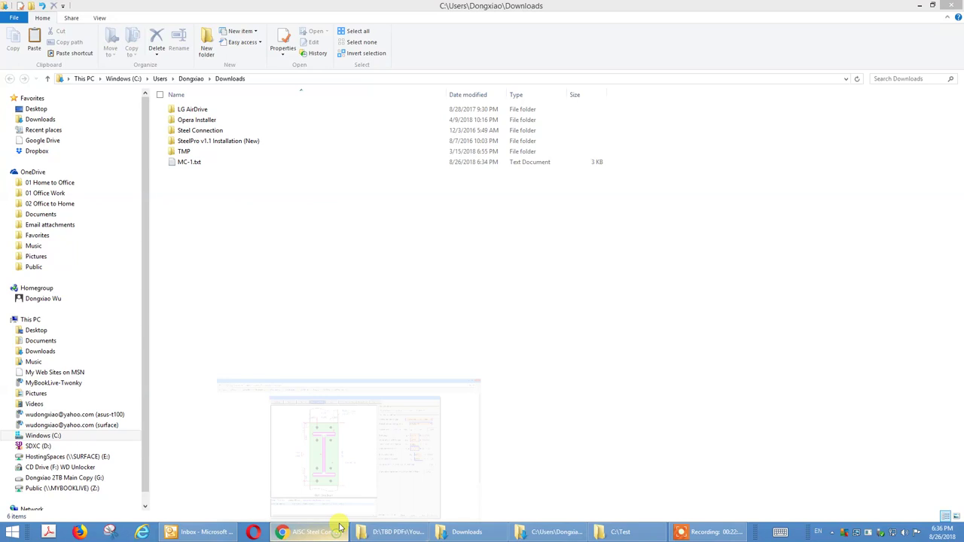
left_click(341, 530)
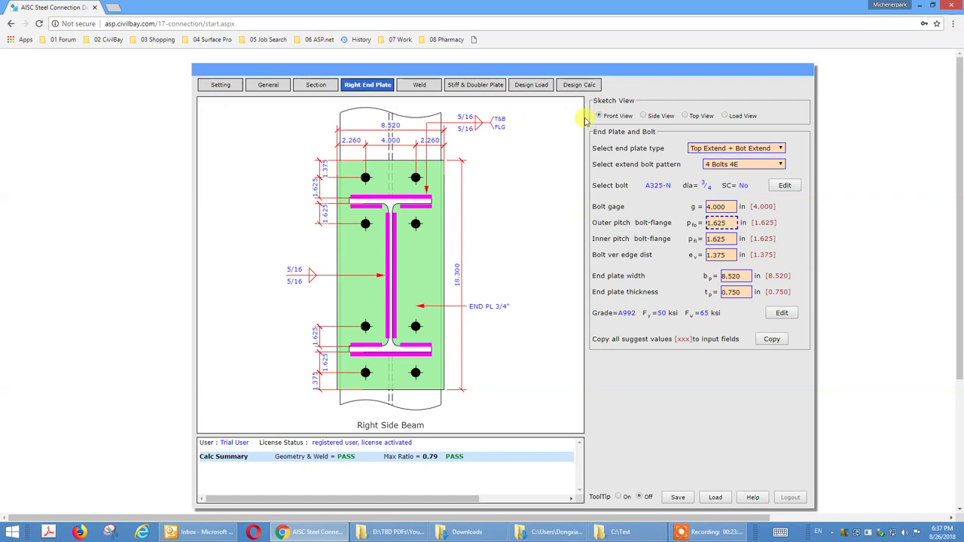
In the global project settings, try the Fraction 1/8 inch display format and switch back to Decimal 0.001.
left_click(221, 86)
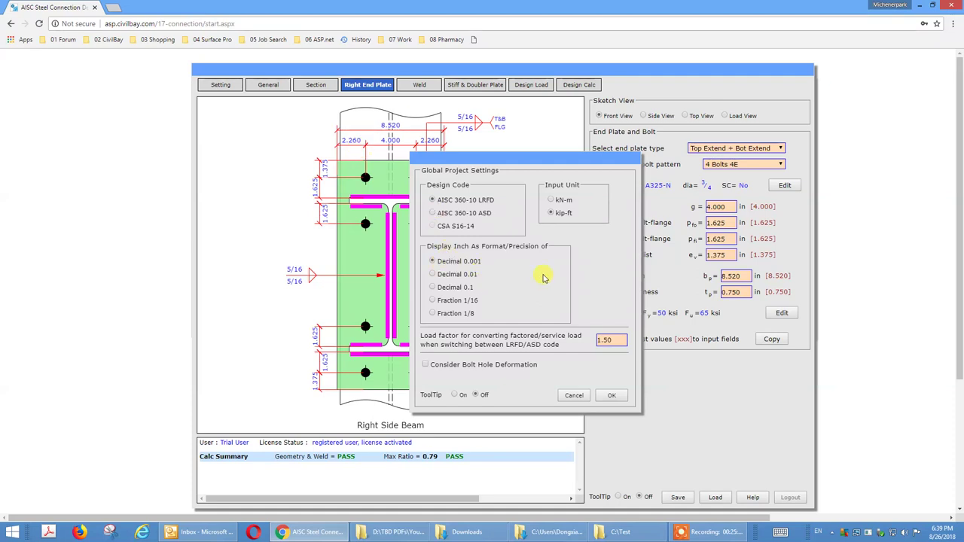
left_click(433, 315)
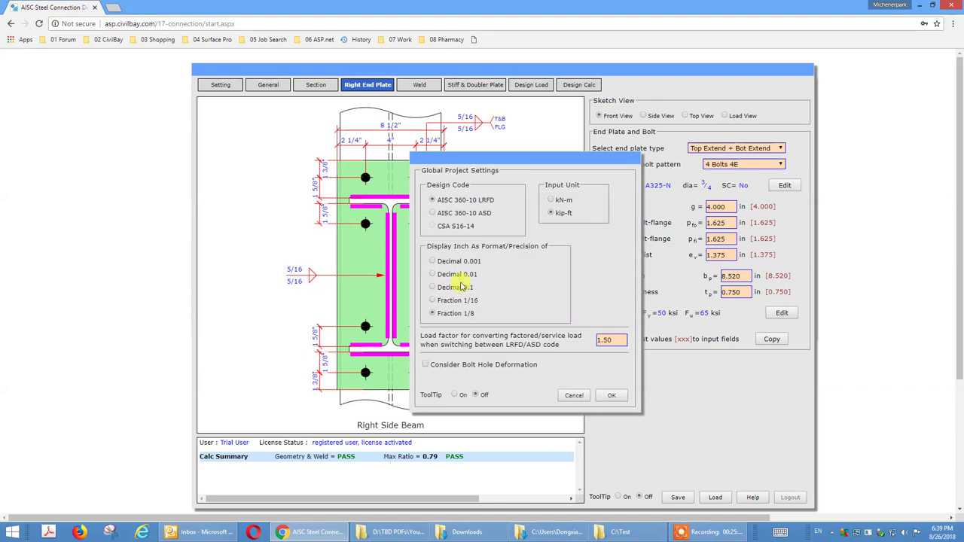
left_click(436, 263)
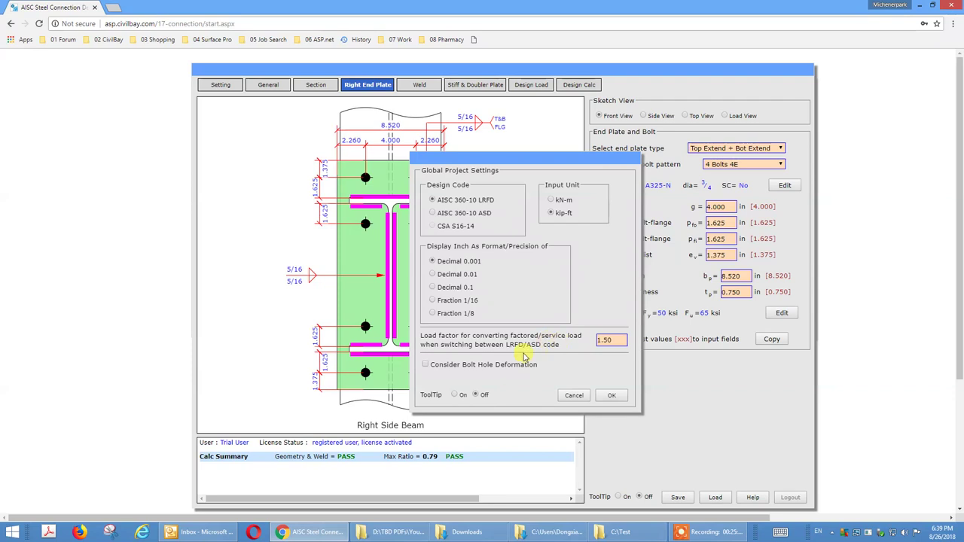
Turn tooltips on, read the explanation of Consider Bolt Hole Deformation, turn tooltips off again and accept the global settings.
left_click(461, 395)
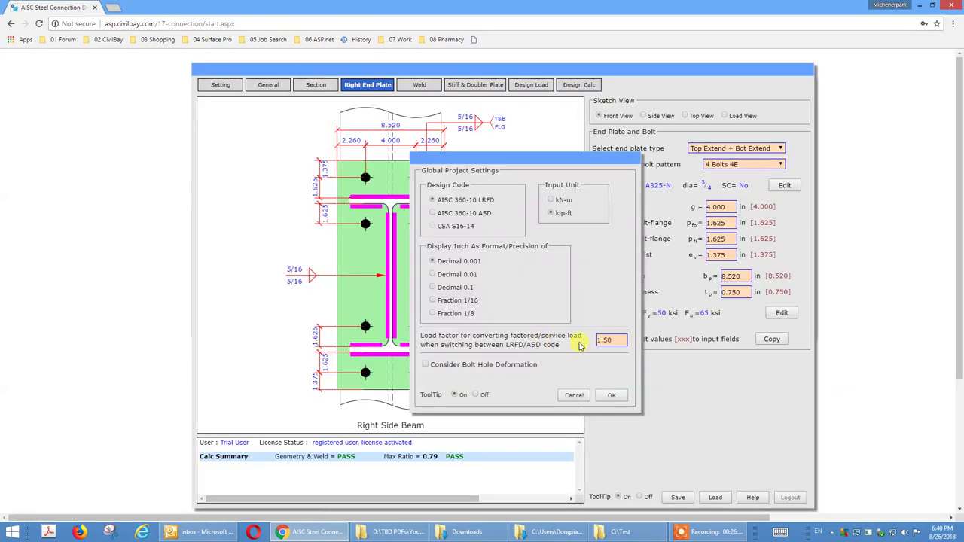
mouse_move(615, 339)
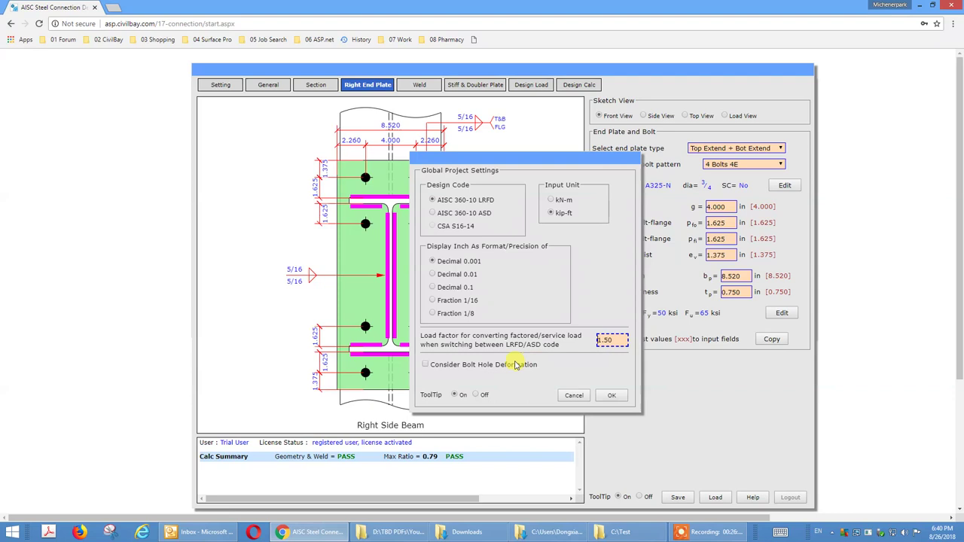
mouse_move(517, 366)
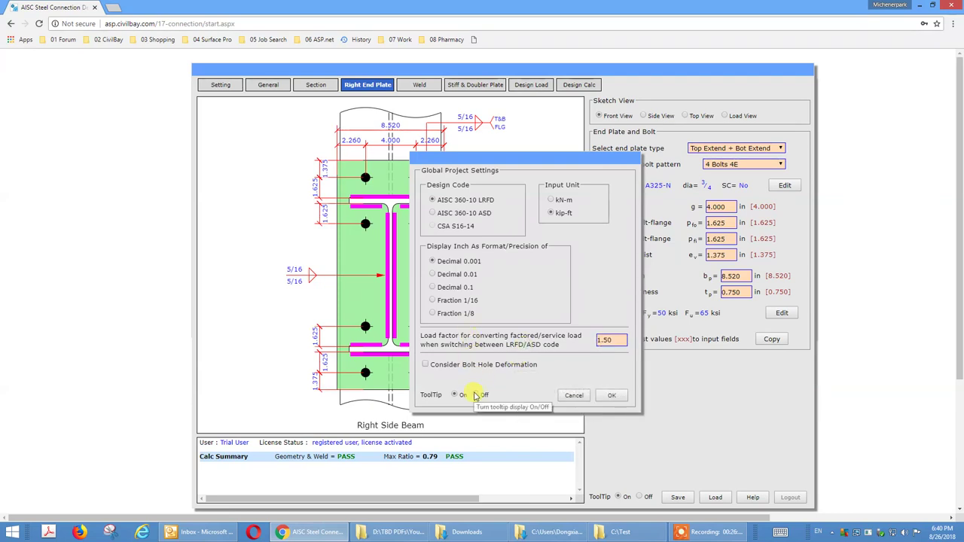
mouse_move(453, 368)
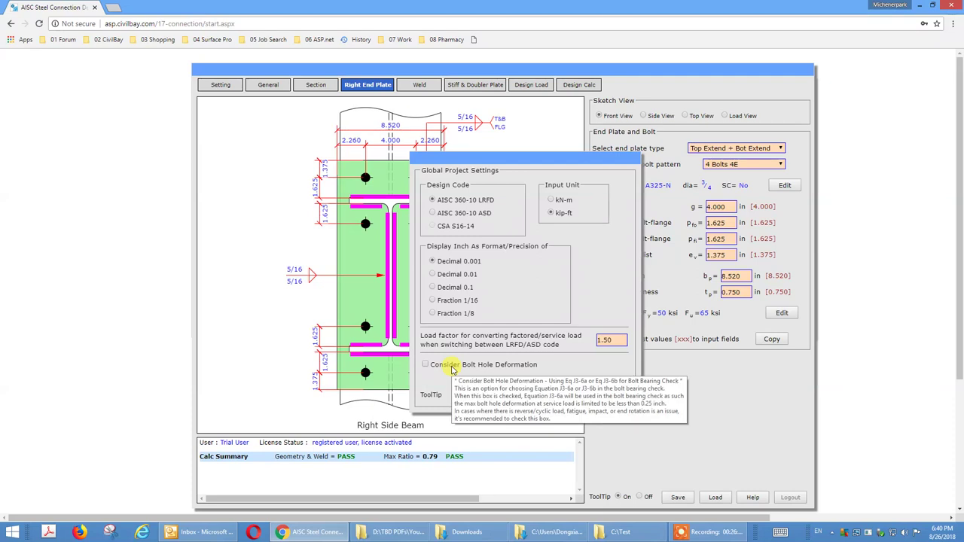
left_click(475, 395)
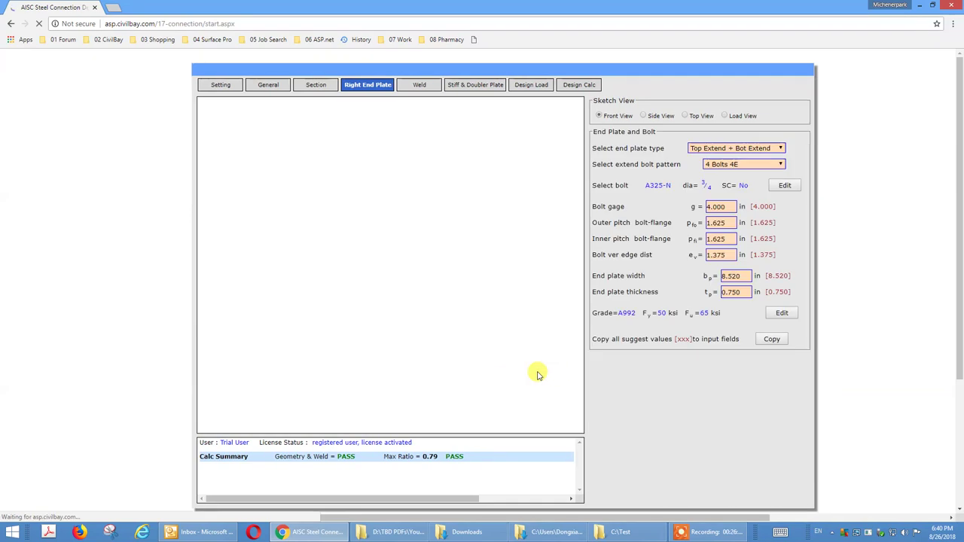
left_click(612, 395)
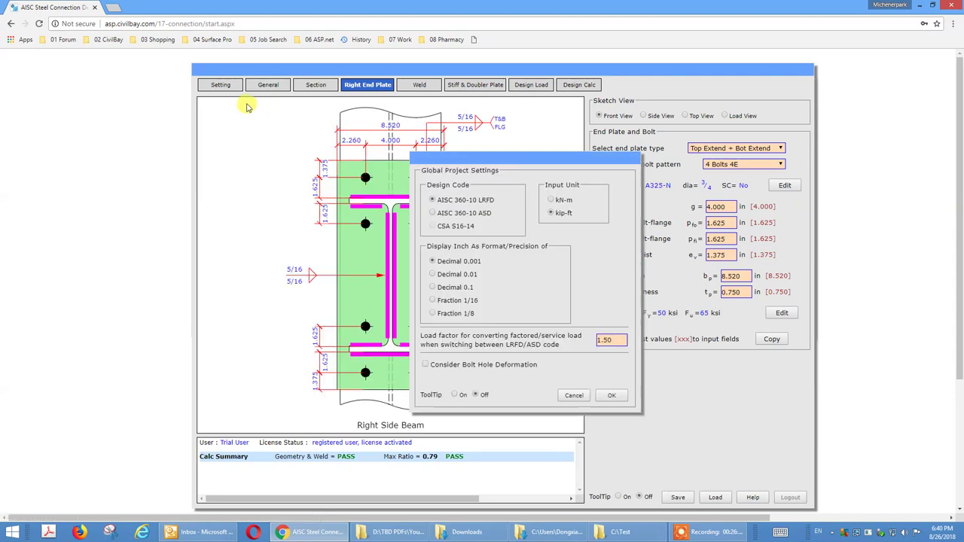
left_click(612, 395)
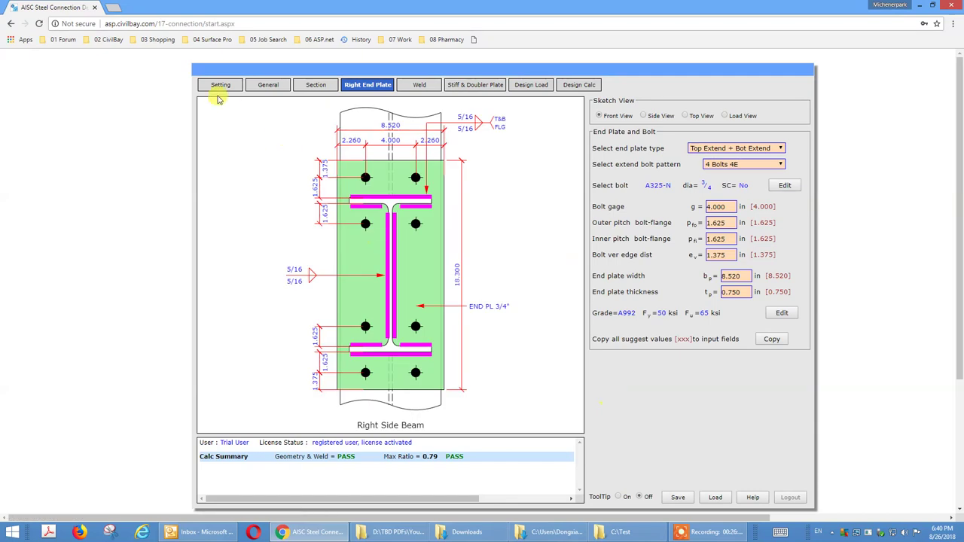
Review the general inputs: company and project name, connection ID, and the available design connection types, leaving the choice list without a selection.
left_click(269, 85)
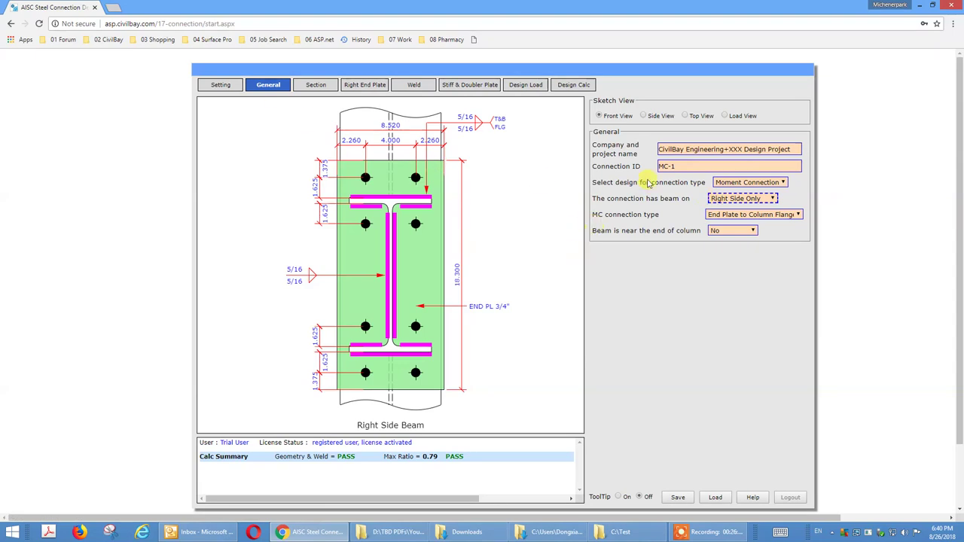
left_click(626, 200)
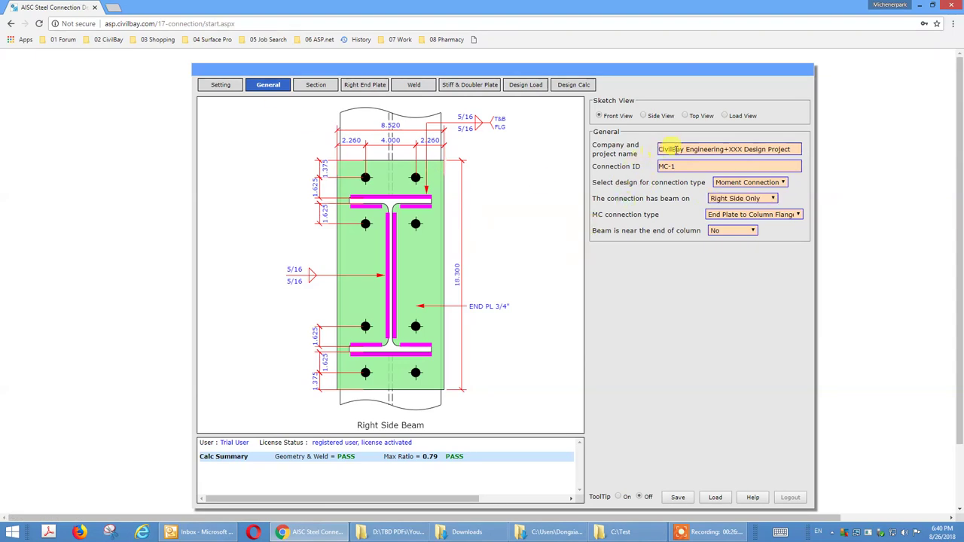
left_click(673, 148)
key("Tab")
left_click(721, 150)
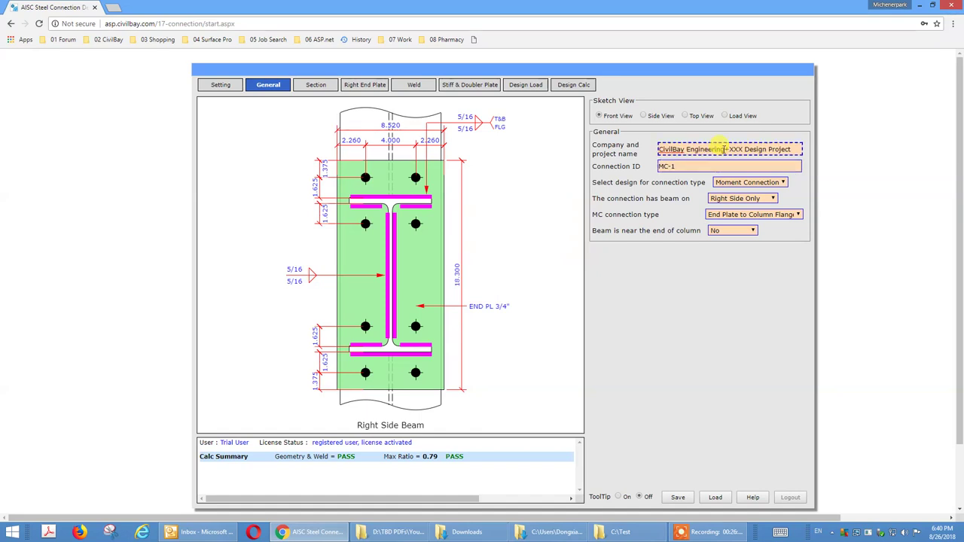
left_click(712, 166)
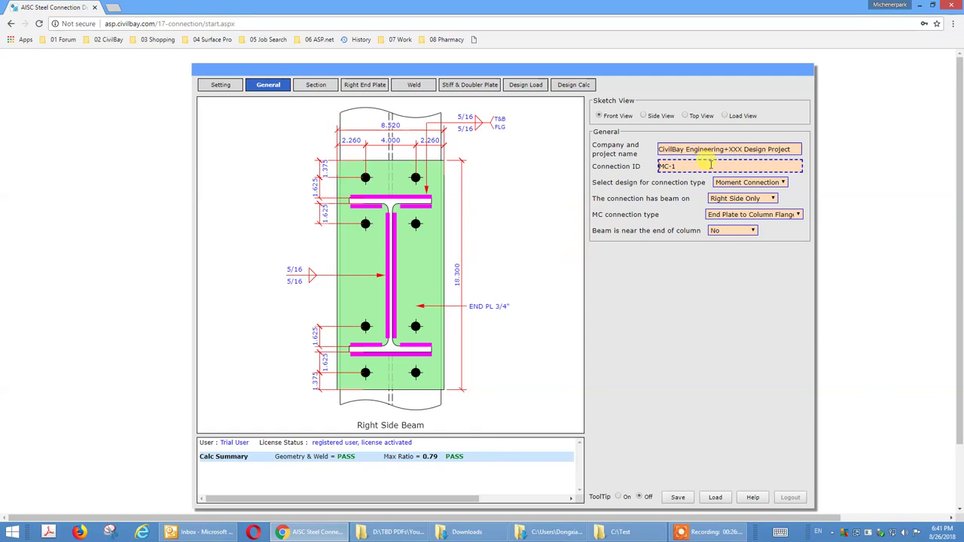
left_click(631, 168)
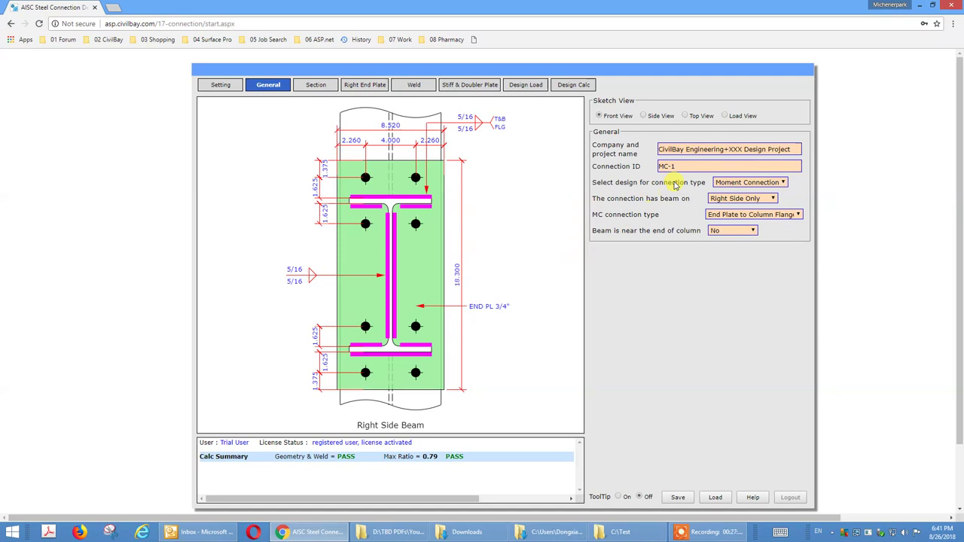
left_click(727, 183)
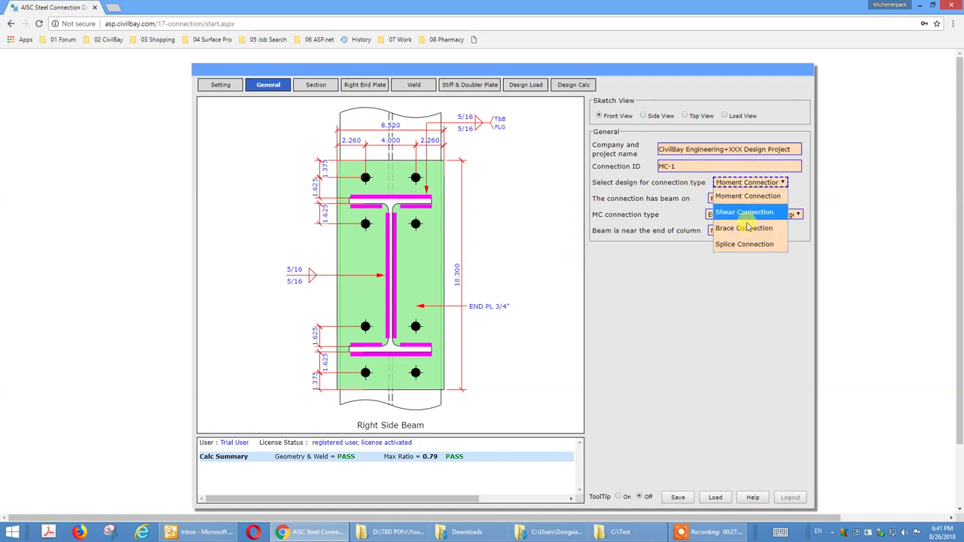
left_click(652, 217)
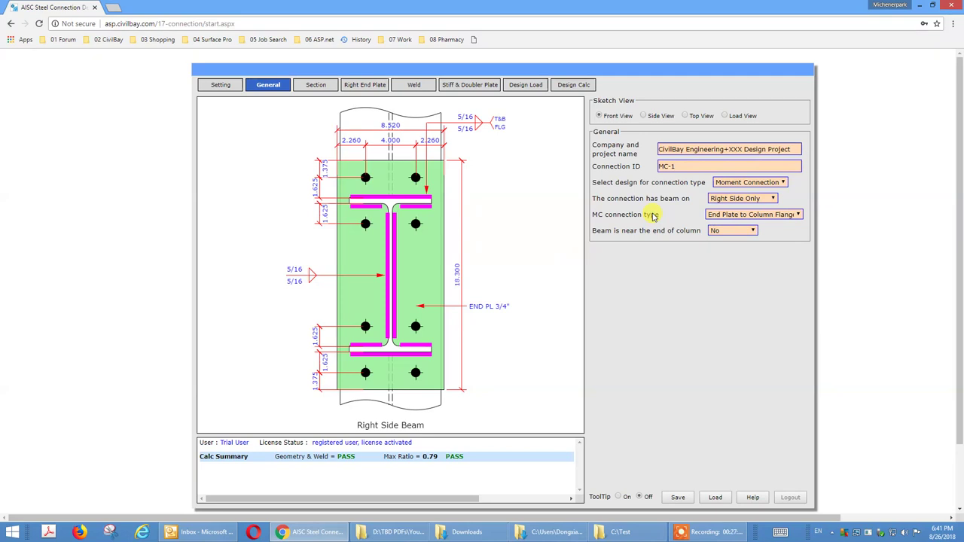
Review the beam side setting and the list of design connection types in the general inputs, keeping the current selections.
left_click(687, 200)
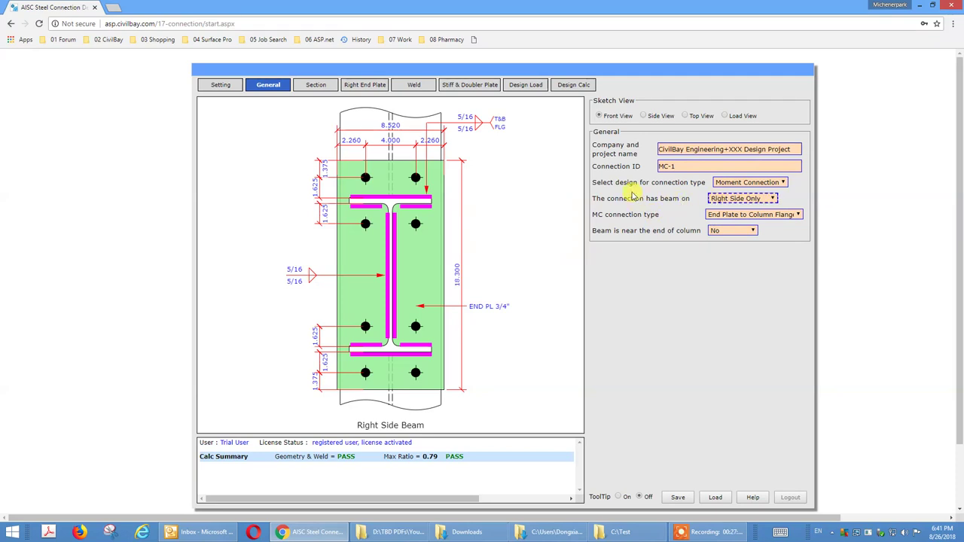
left_click(785, 184)
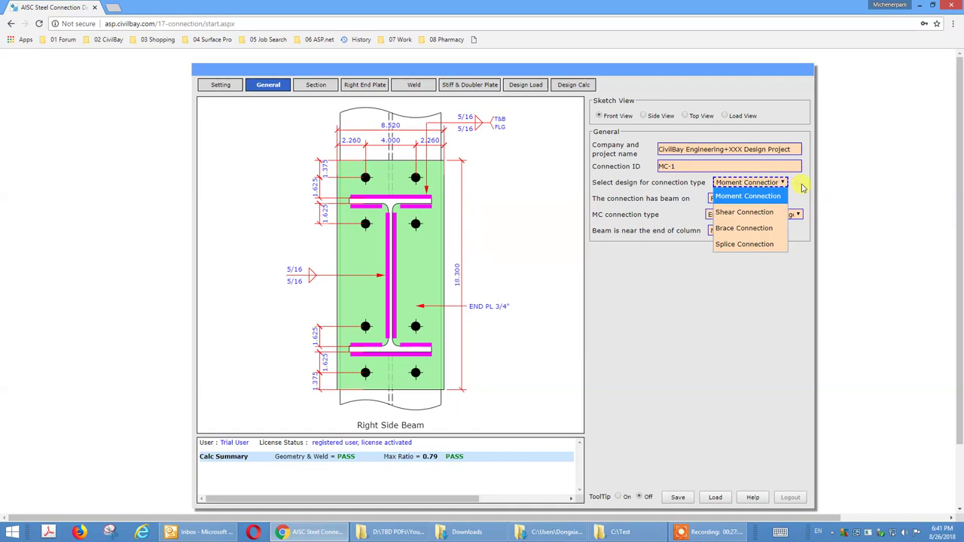
left_click(795, 185)
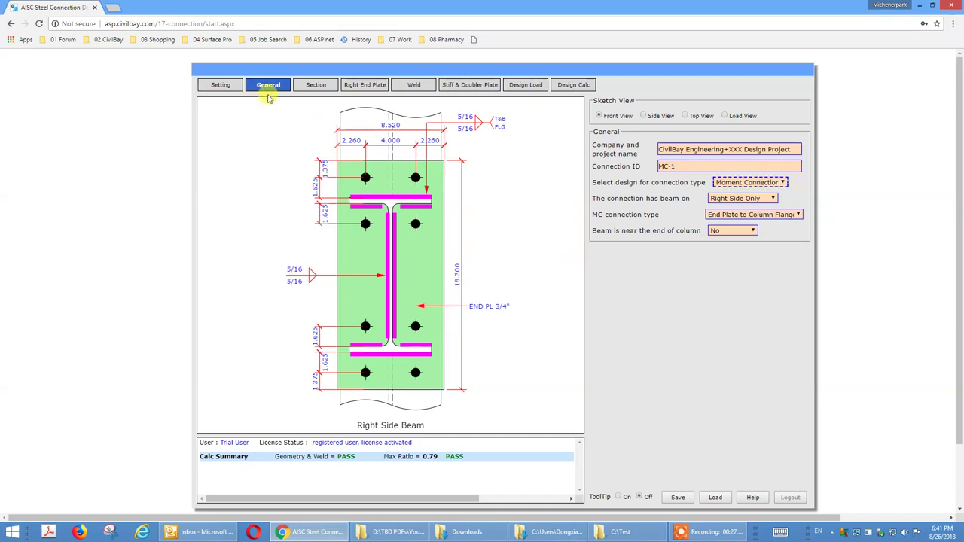
Go through the section, right end plate, weld, and stiffener and doubler plate inputs to review what each page offers.
left_click(324, 85)
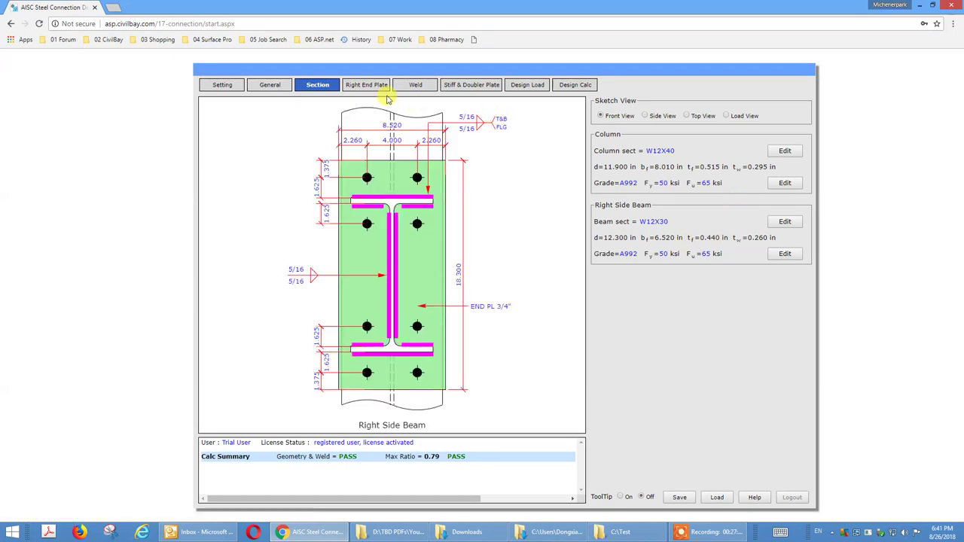
left_click(366, 86)
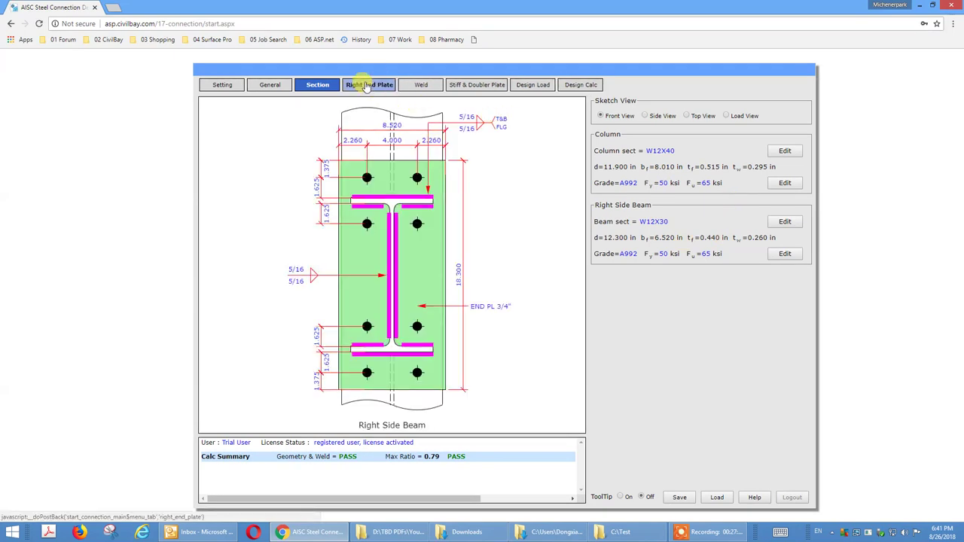
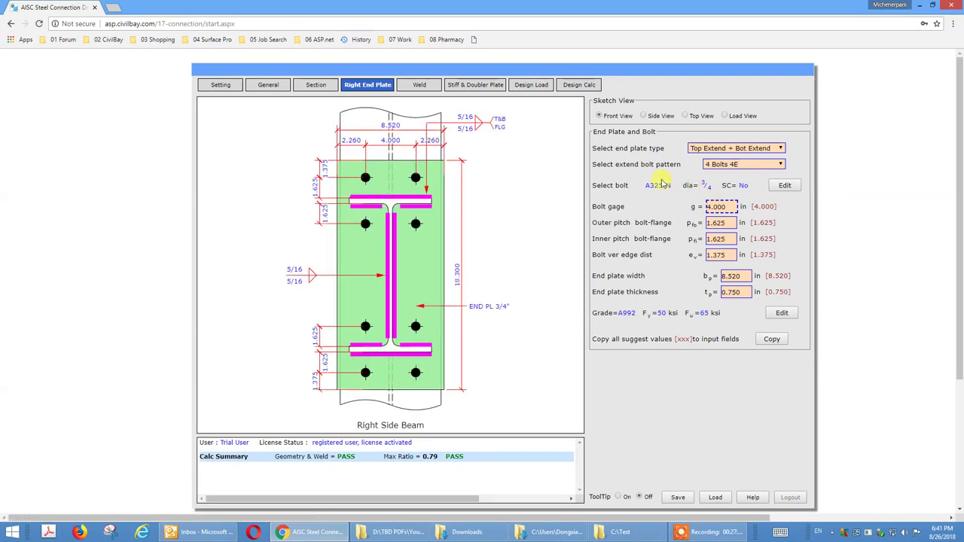
left_click(417, 85)
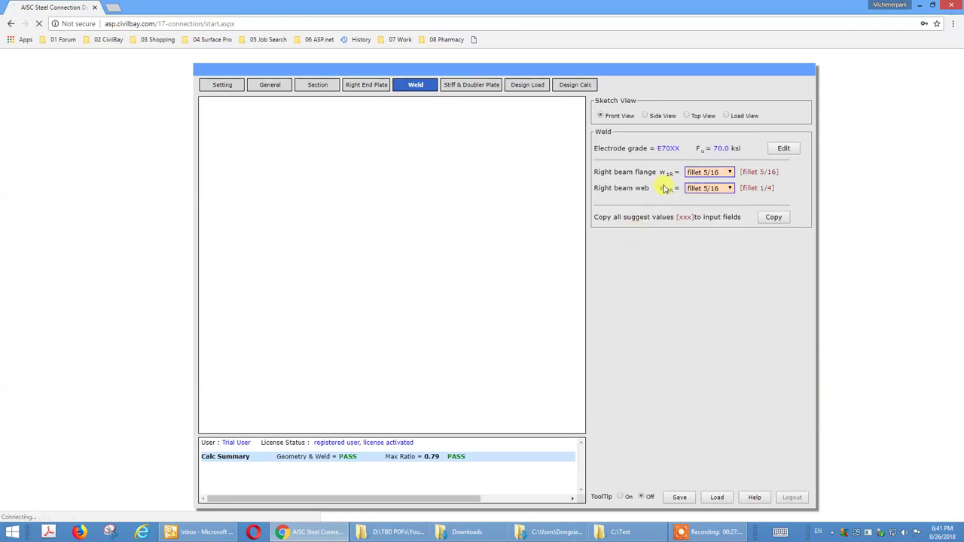
left_click(701, 173)
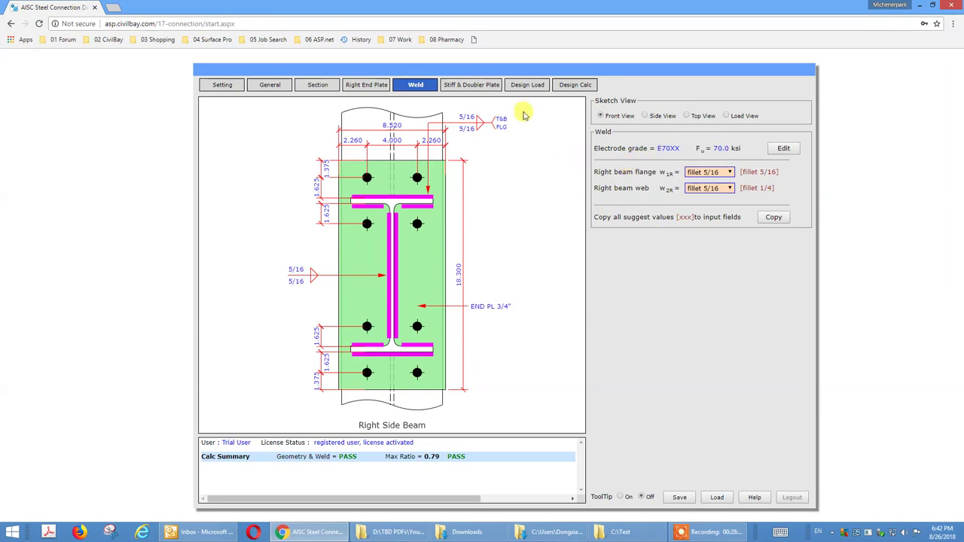
left_click(475, 91)
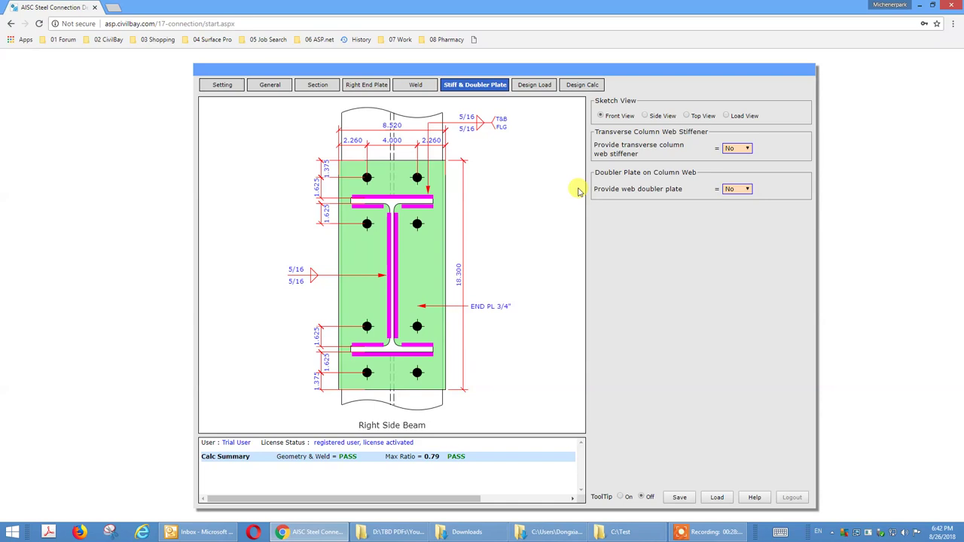
Show the load view sketch for the design loads and set the right-side beam moment to -45 kip-ft.
left_click(529, 87)
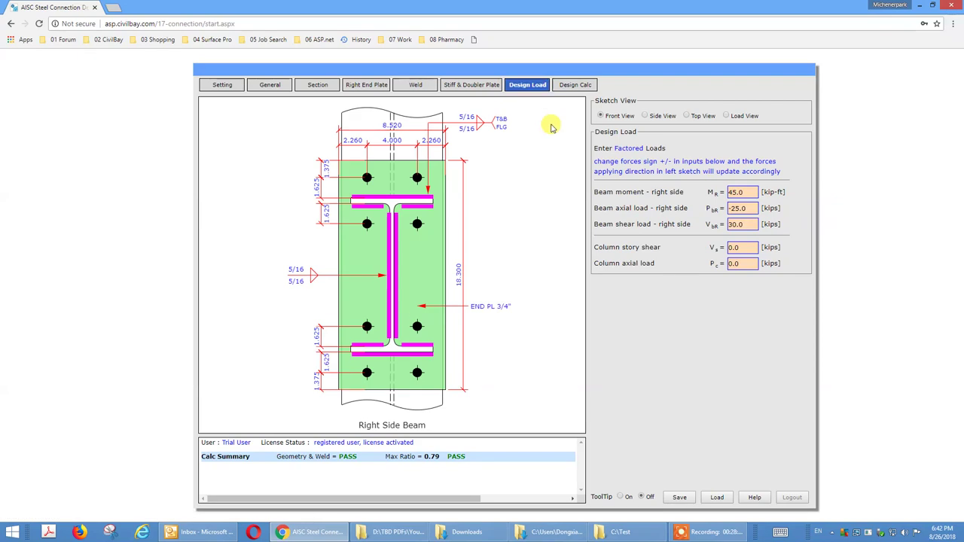
left_click(726, 117)
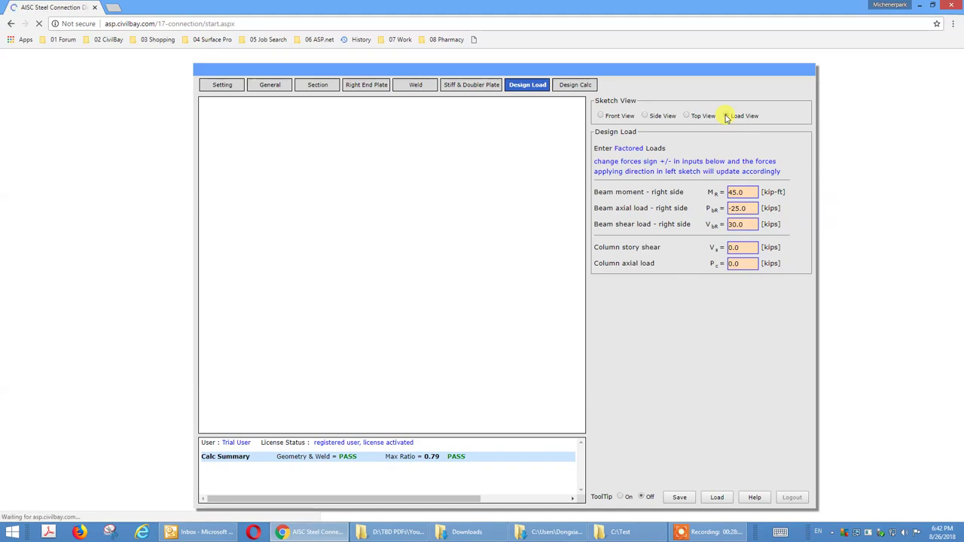
left_click(735, 191)
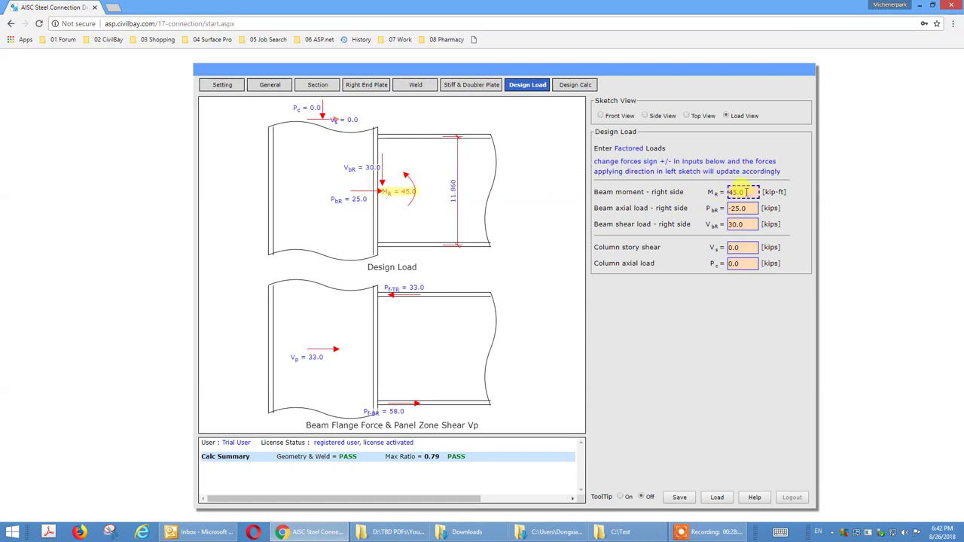
left_click_drag(746, 192, 665, 193)
type("-")
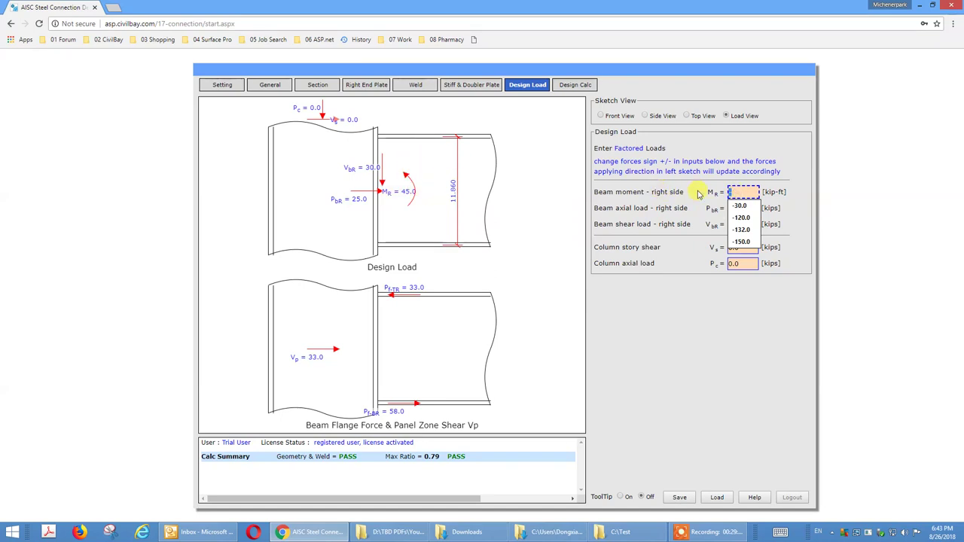
type("45")
key("Tab")
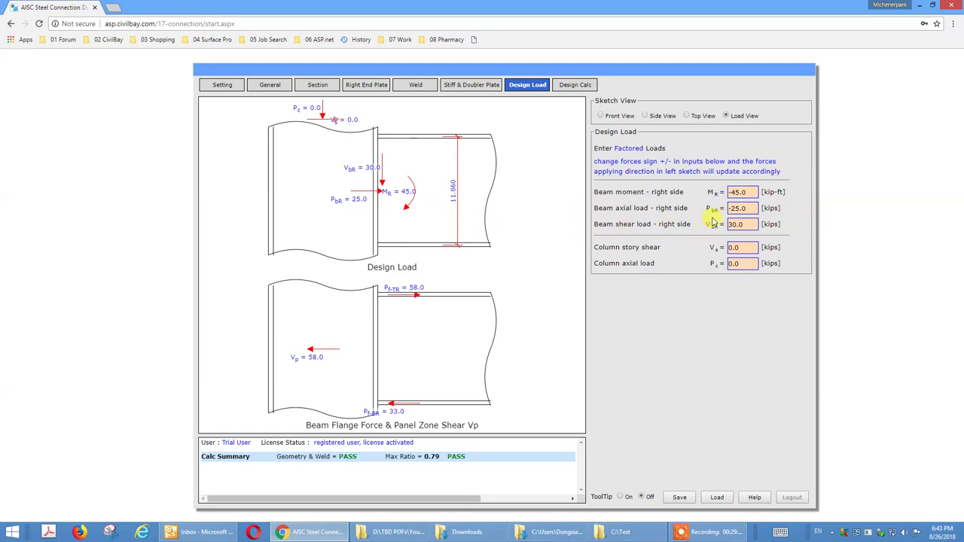
Set the right-side beam axial load to 25 kips to reverse its direction in the load sketch.
left_click(738, 210)
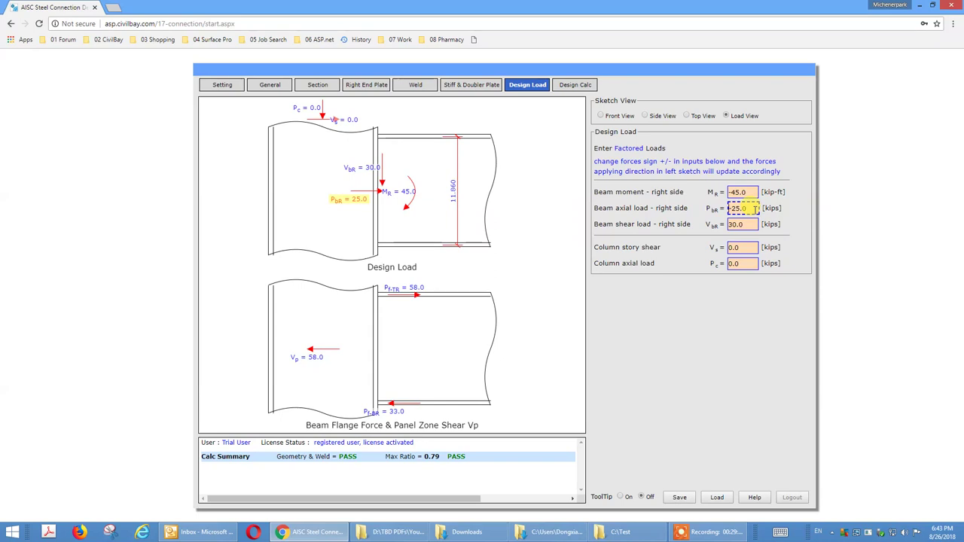
left_click_drag(756, 211, 718, 211)
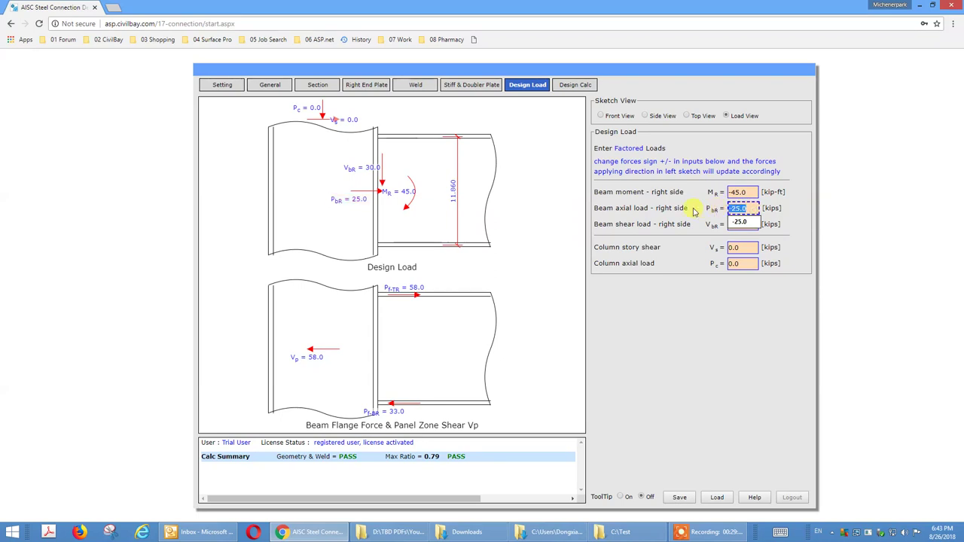
type("25")
key("Tab")
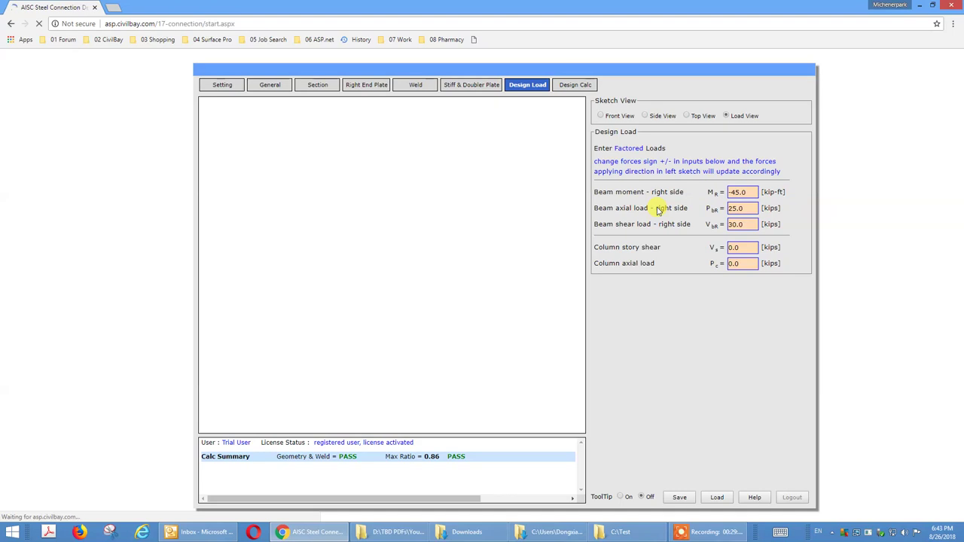
left_click(746, 208)
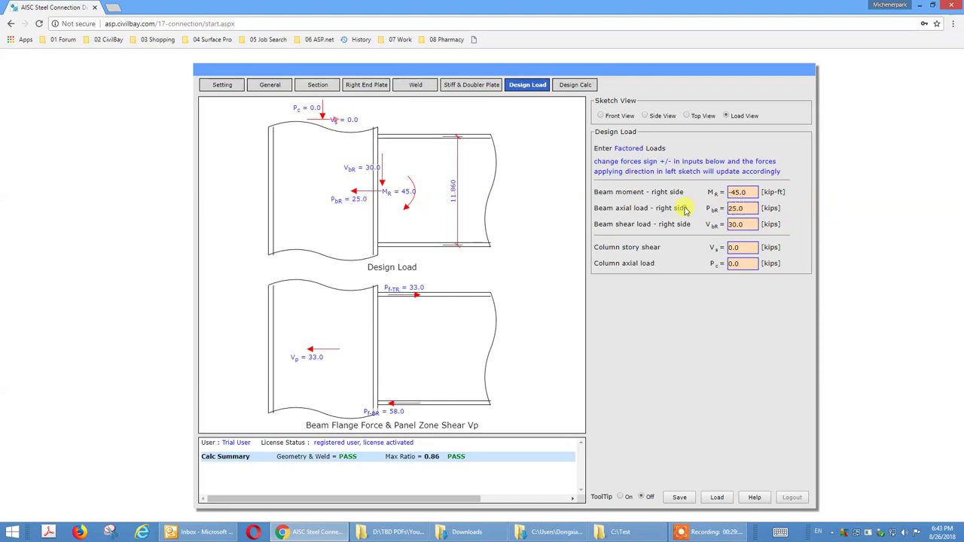
Locate the right-side beam shear, column story shear and column axial load in the load sketch without changing their values.
left_click(743, 224)
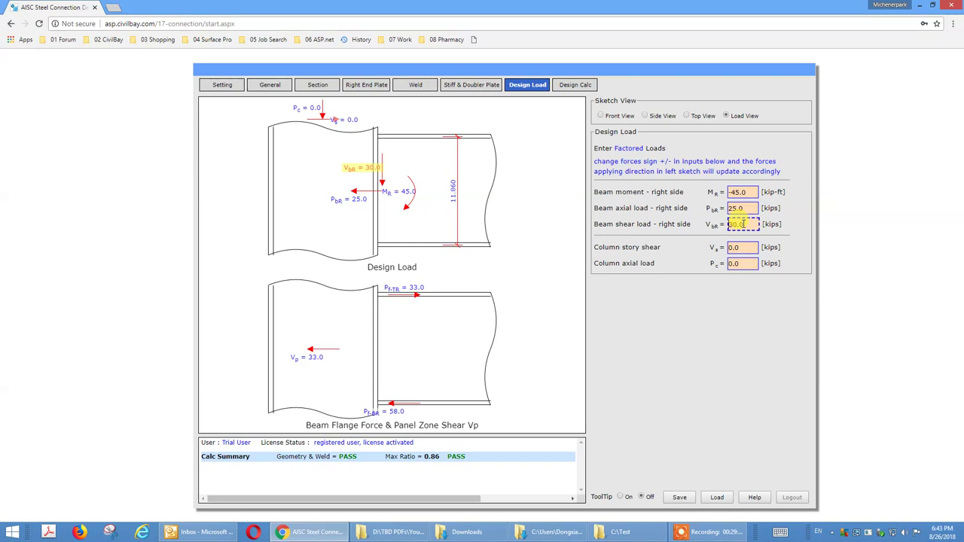
left_click(744, 224)
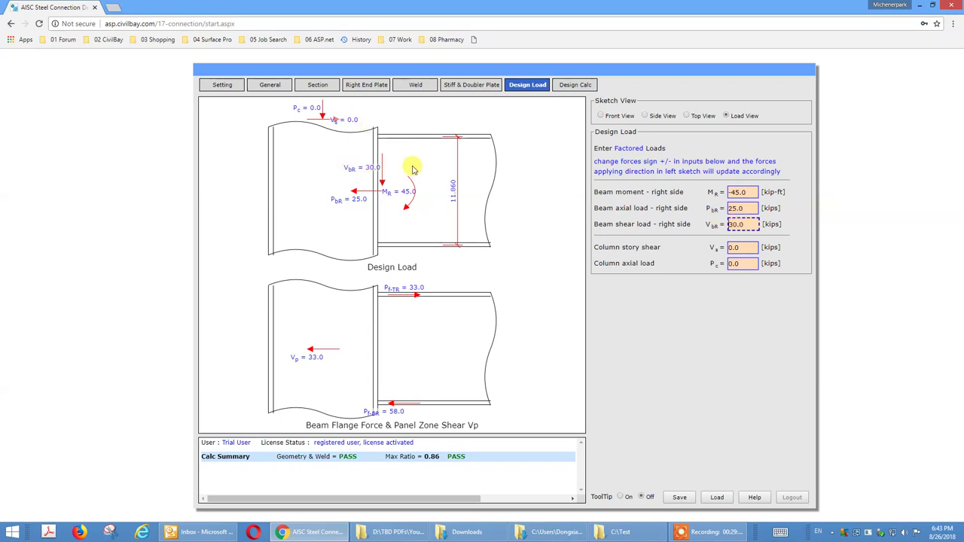
left_click(748, 249)
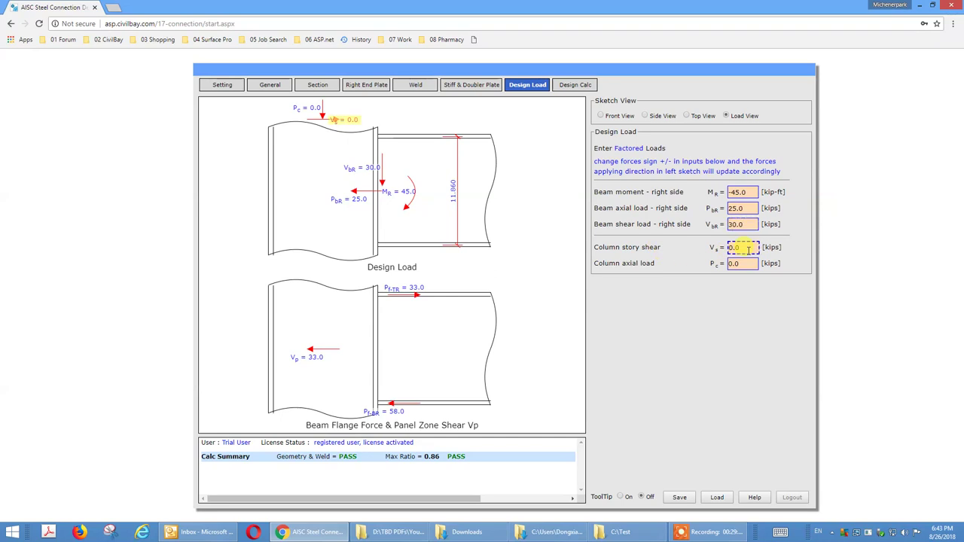
left_click(749, 264)
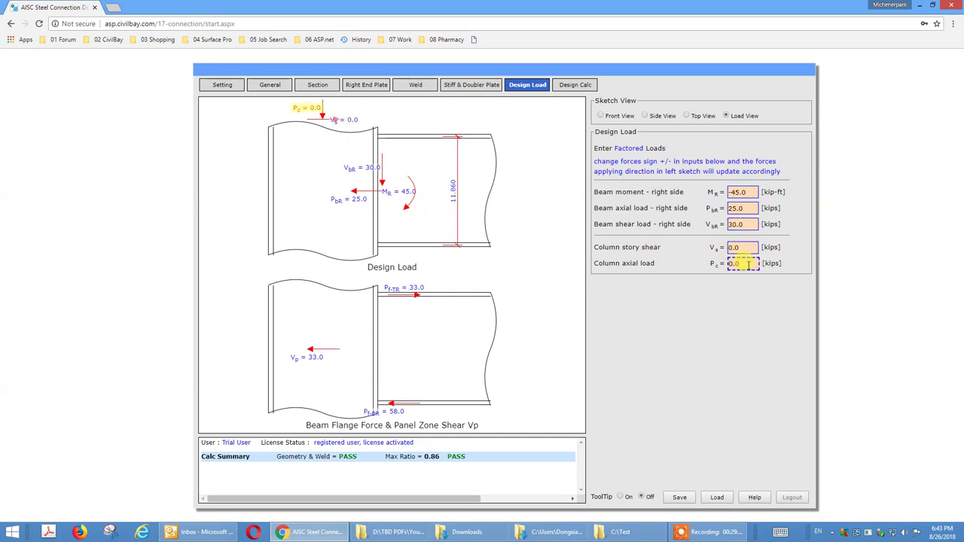
left_click(700, 314)
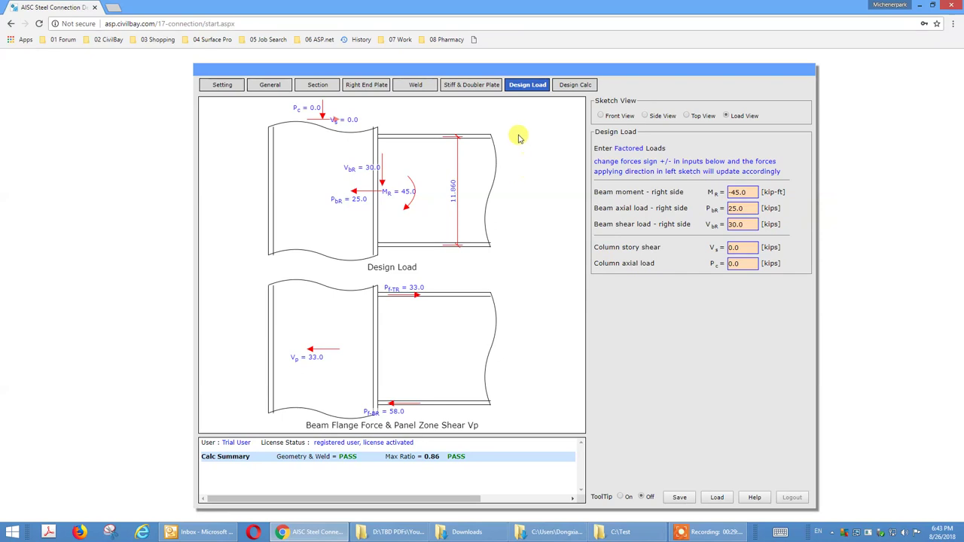
Open the design calculation, expand the overall result summary and include the Right Beam-Column checks in the report.
left_click(575, 85)
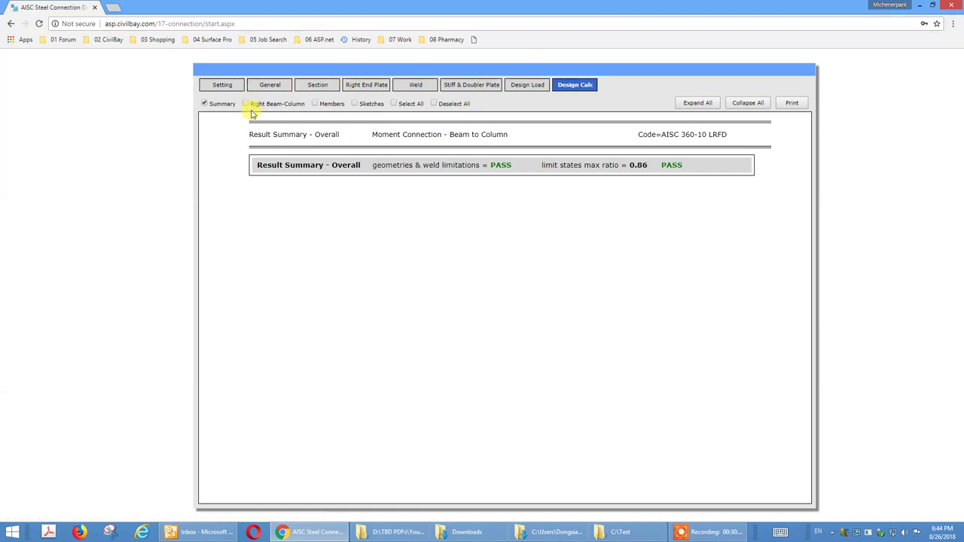
left_click(299, 168)
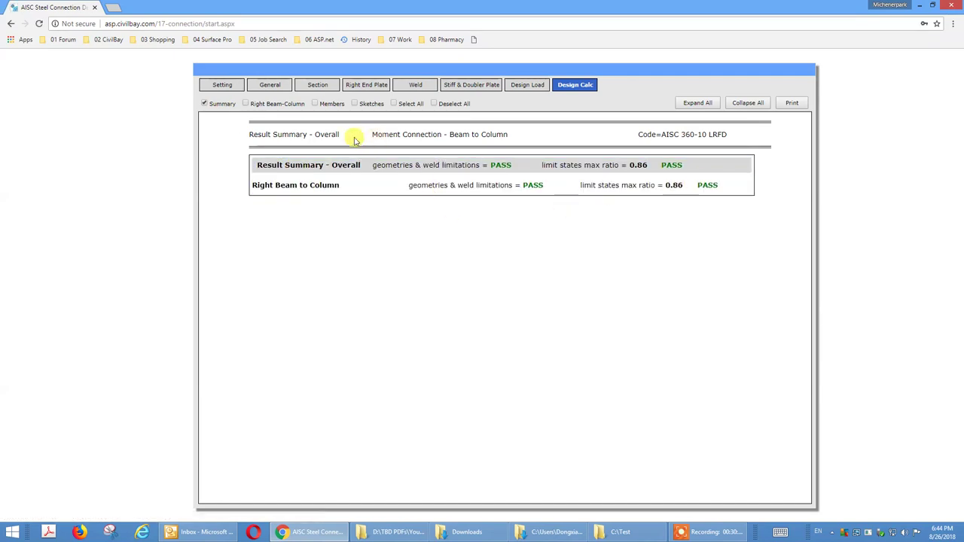
left_click(248, 104)
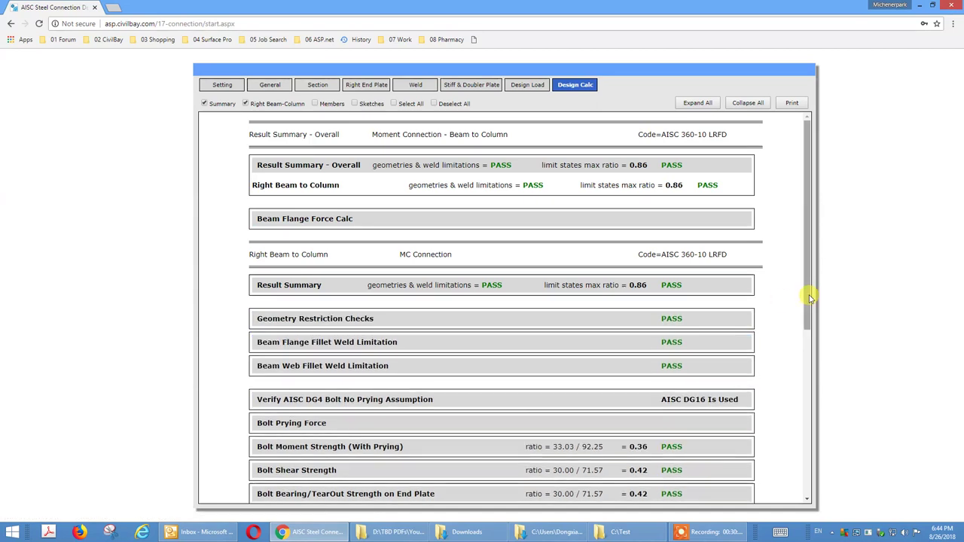
left_click_drag(809, 301, 814, 343)
scroll(815, 343, "down", 3)
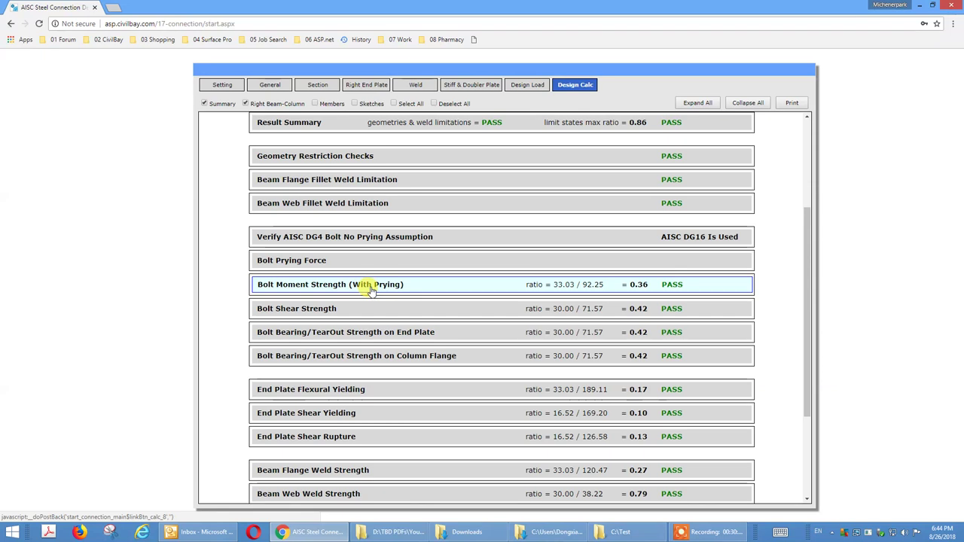
Expand the Bolt Moment Strength (With Prying) check, examine its detailed calculation and code references, and collapse it.
left_click(370, 290)
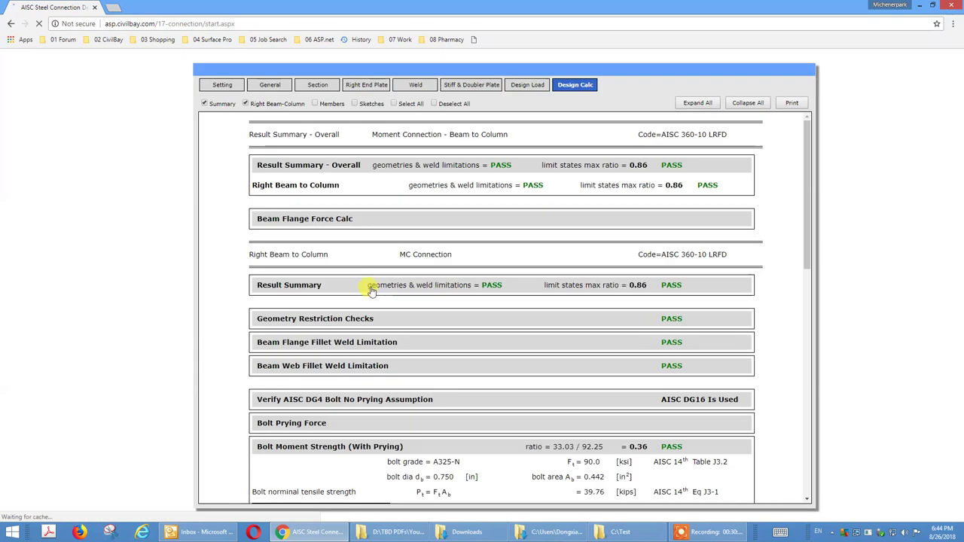
scroll(371, 290, "down", 2)
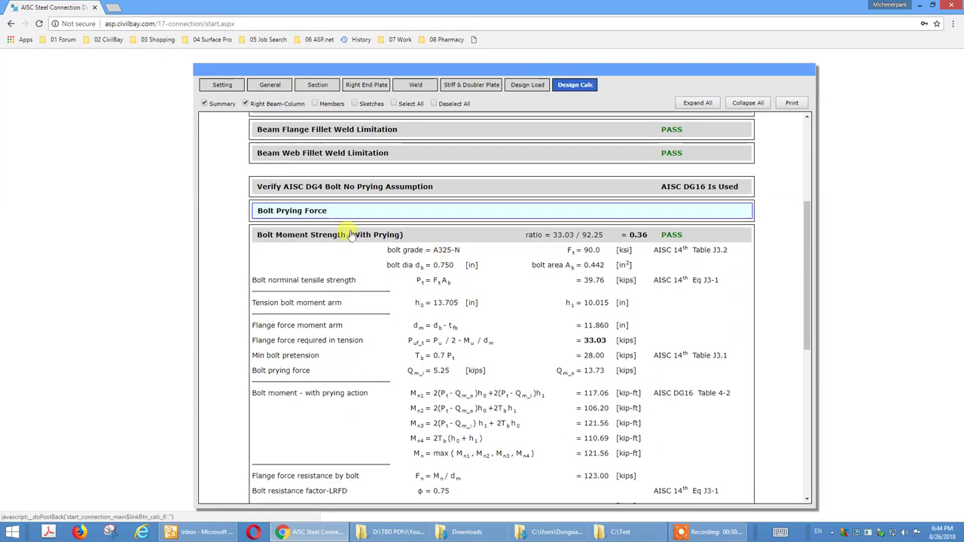
left_click(403, 396)
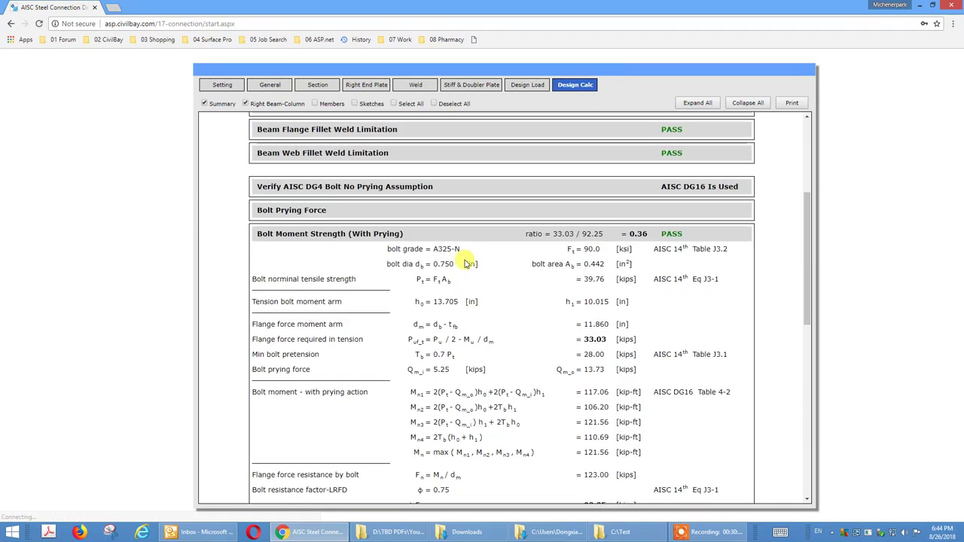
scroll(466, 262, "up", 1)
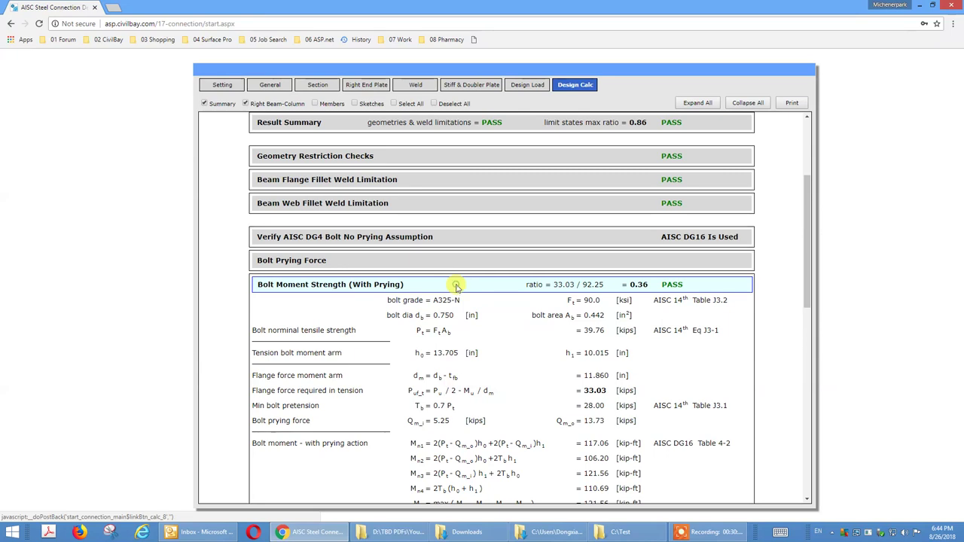
left_click(457, 287)
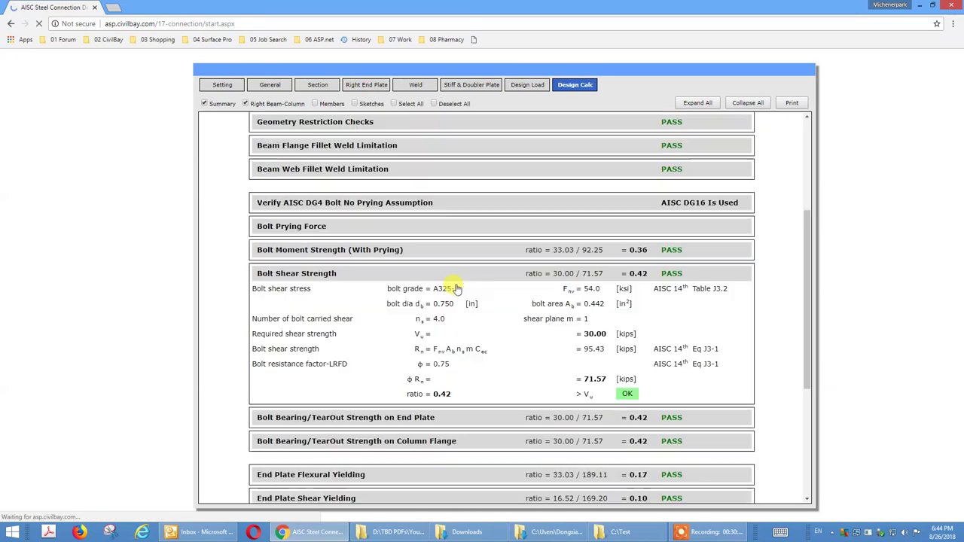
Collapse the Bolt Shear Strength check, then expand and examine the Bolt Bearing/TearOut Strength on End Plate calculation.
scroll(448, 271, "up", 1)
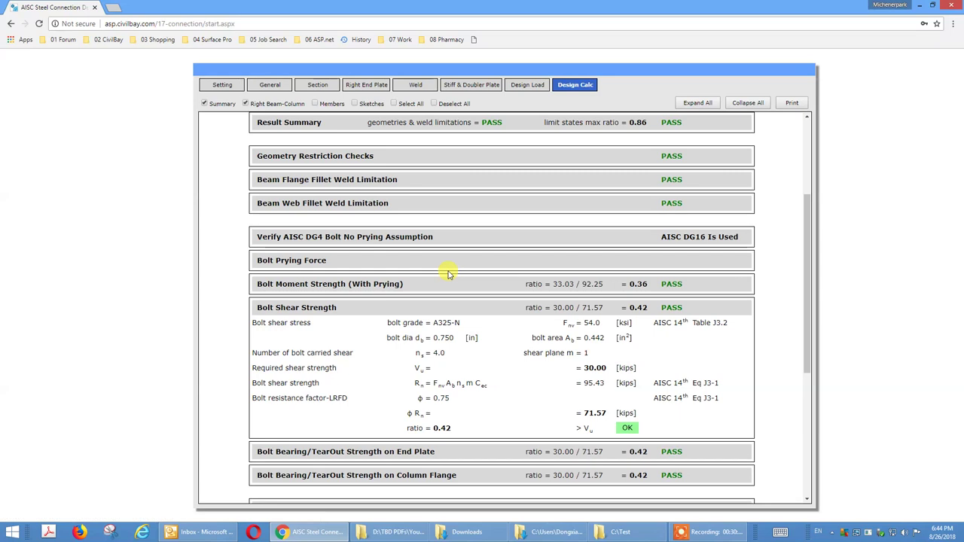
left_click(435, 313)
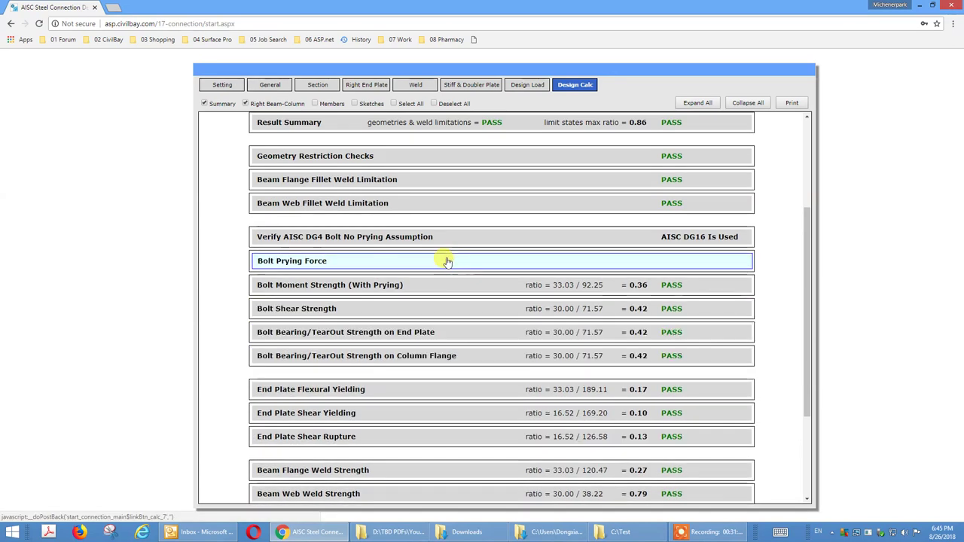
left_click(436, 332)
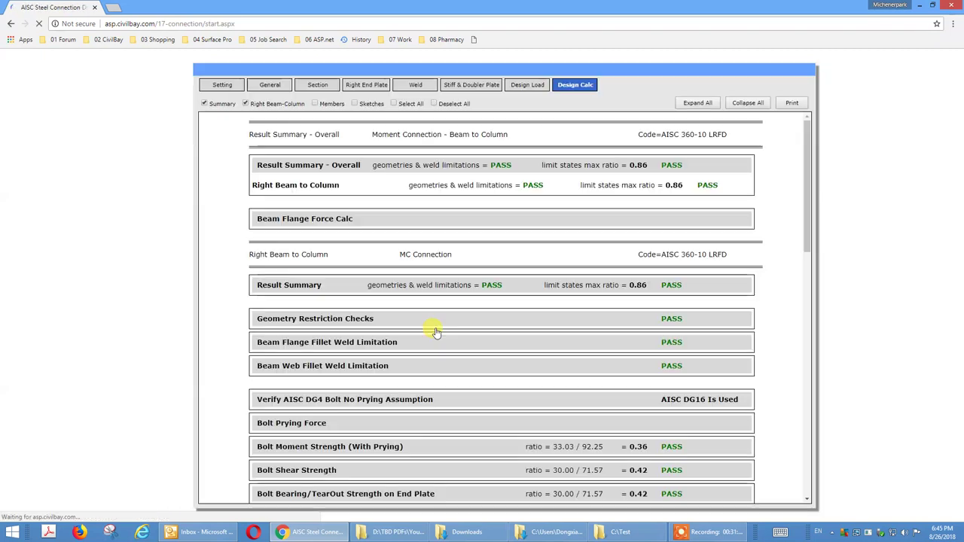
scroll(435, 331, "down", 5)
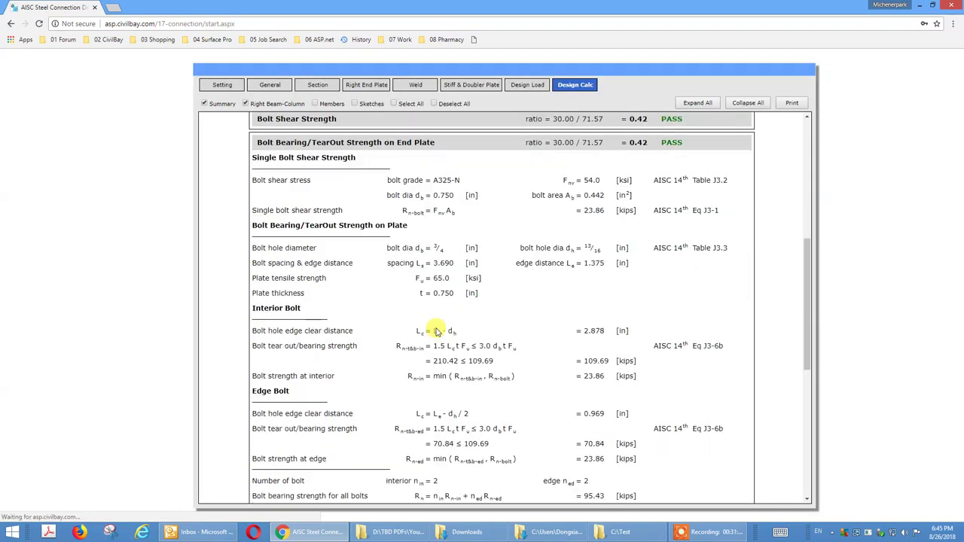
scroll(435, 332, "up", 3)
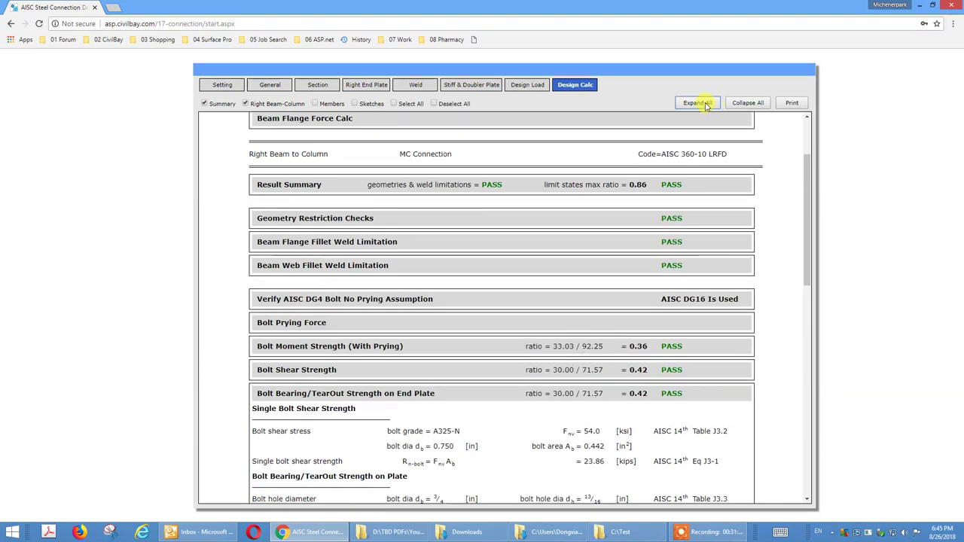
Expand all checks in the design calculation and look through the full detailed report.
left_click_drag(807, 193, 809, 130)
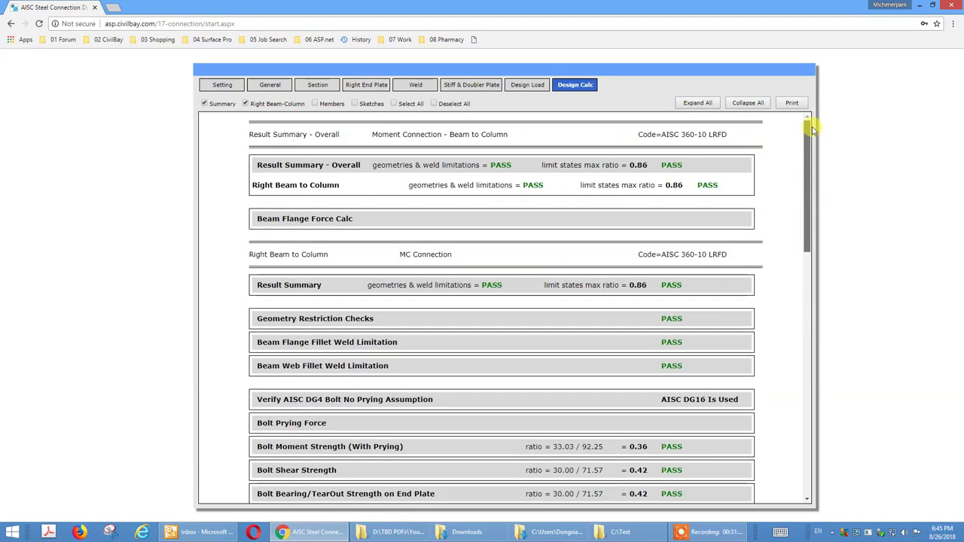
left_click(701, 104)
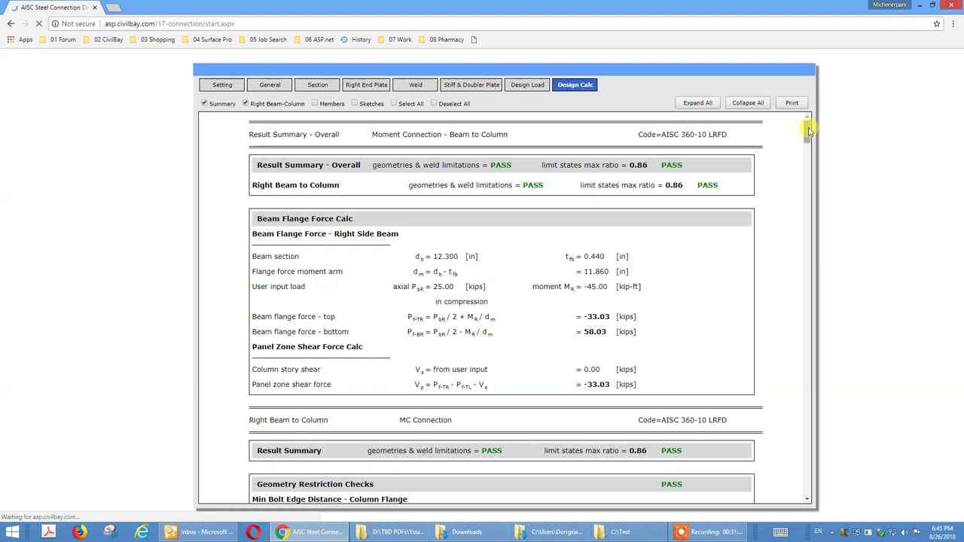
left_click_drag(809, 131, 812, 342)
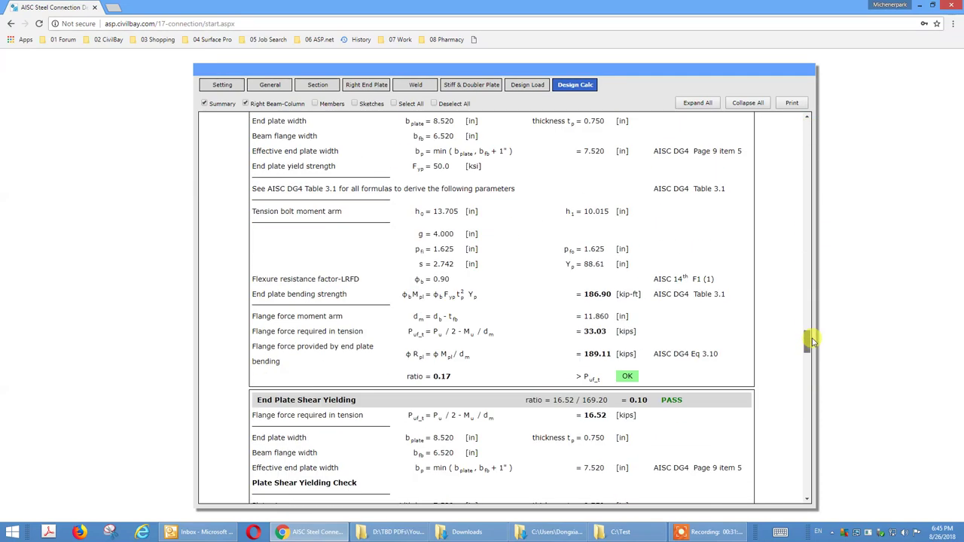
left_click_drag(808, 411, 796, 132)
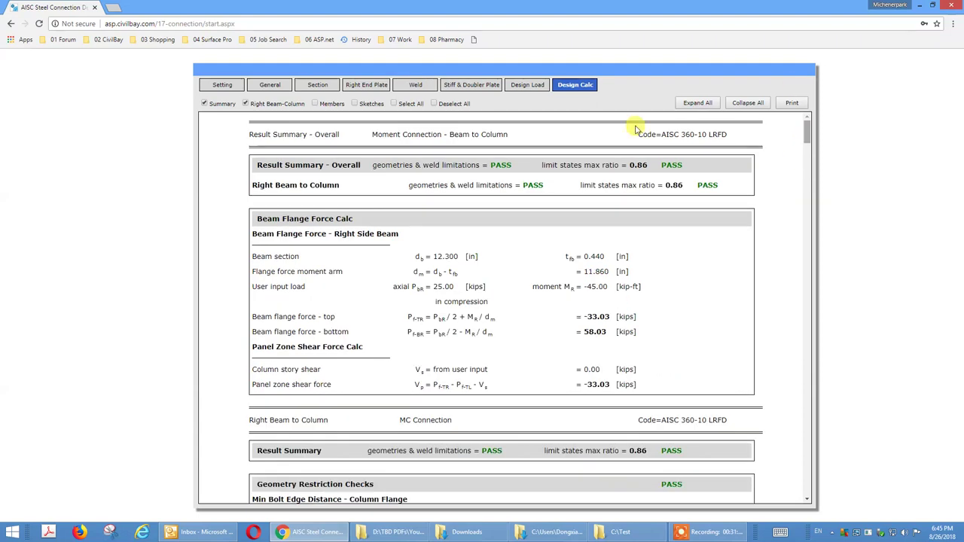
Include the Sketches section in the design calculation report and review the connection sketch.
left_click(355, 105)
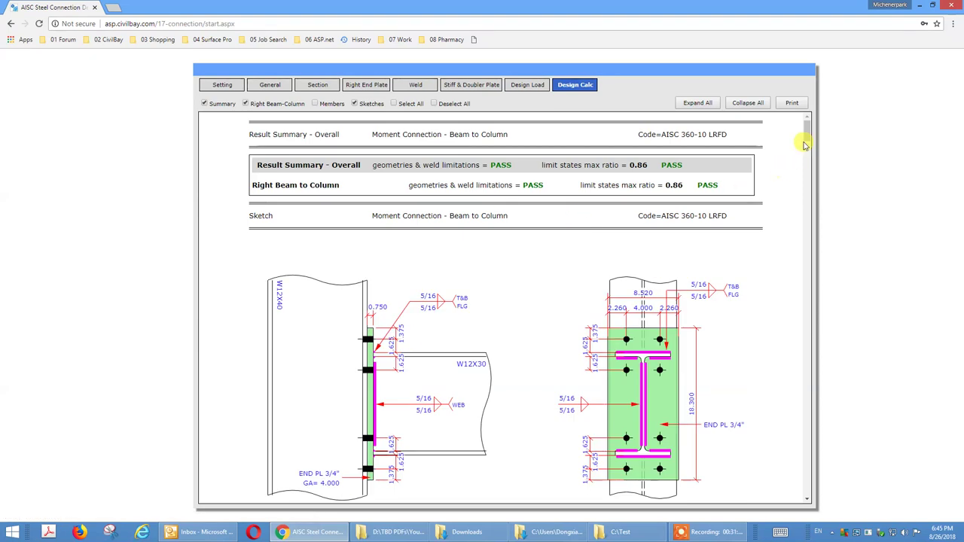
mouse_move(809, 129)
left_mouse_down()
mouse_move(813, 178)
mouse_move(815, 124)
left_mouse_up()
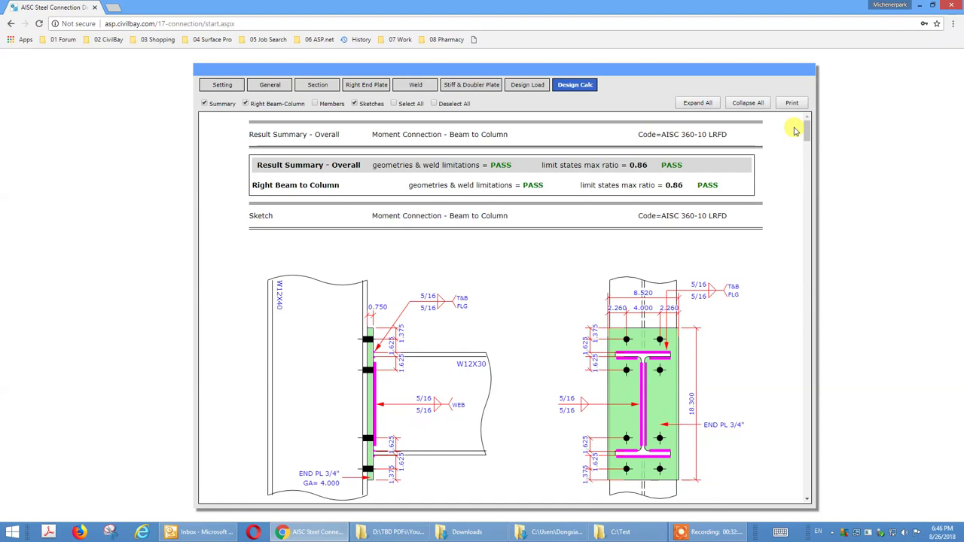
mouse_move(808, 133)
left_mouse_down()
mouse_move(811, 218)
mouse_move(807, 122)
left_mouse_up()
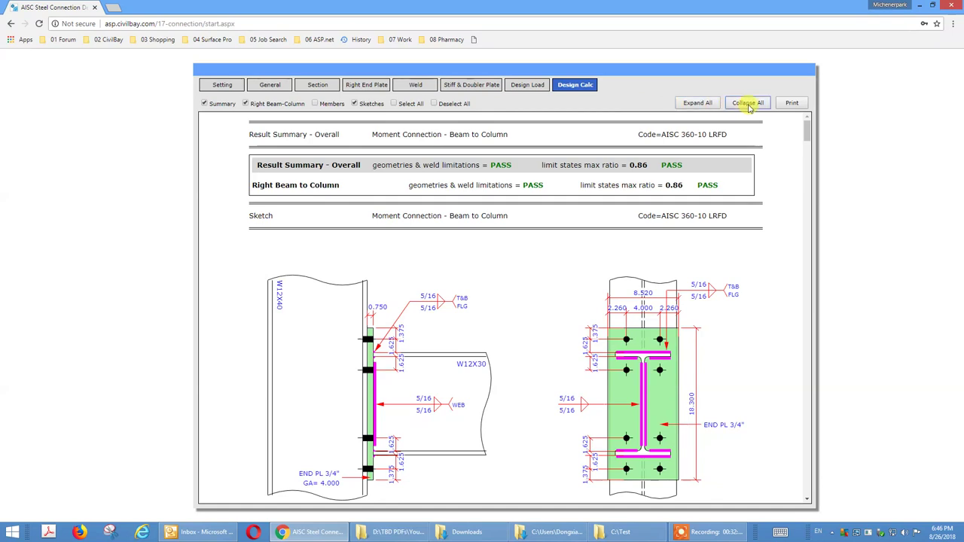
mouse_move(802, 130)
left_mouse_down()
mouse_move(808, 194)
mouse_move(806, 111)
left_mouse_up()
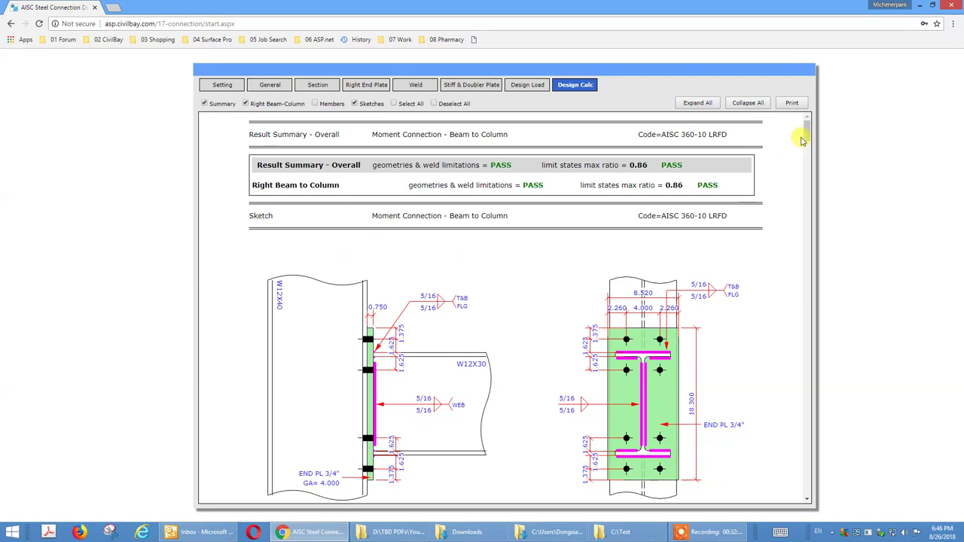
mouse_move(808, 134)
left_mouse_down()
mouse_move(820, 213)
mouse_move(814, 379)
mouse_move(801, 123)
left_mouse_up()
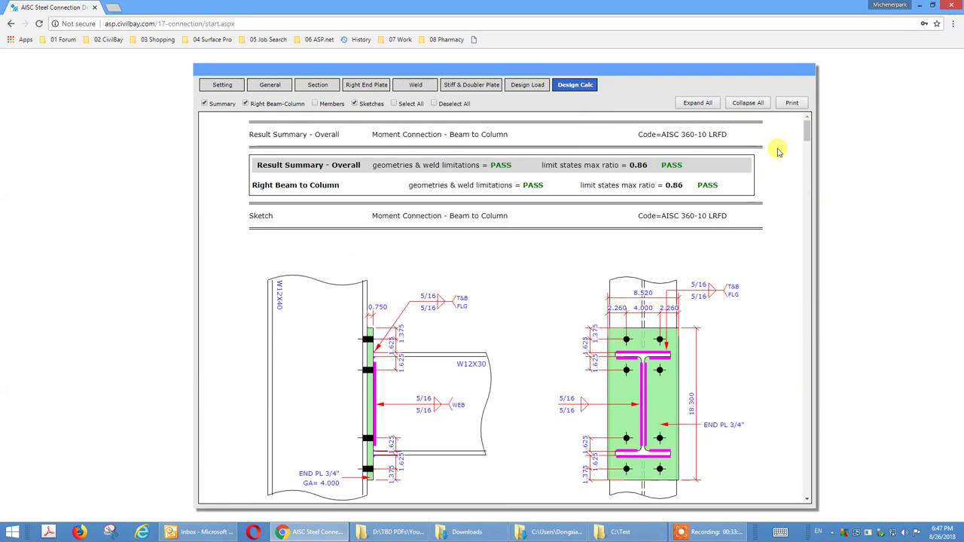
Generate the printable version of the design calculation report and maximize its separate window.
left_click(792, 103)
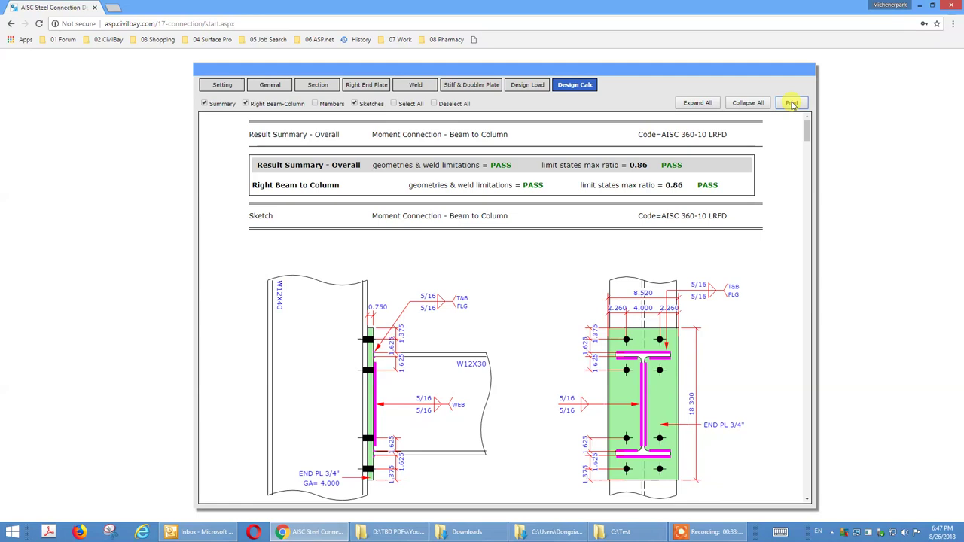
left_click(920, 5)
left_click_drag(388, 65, 575, 114)
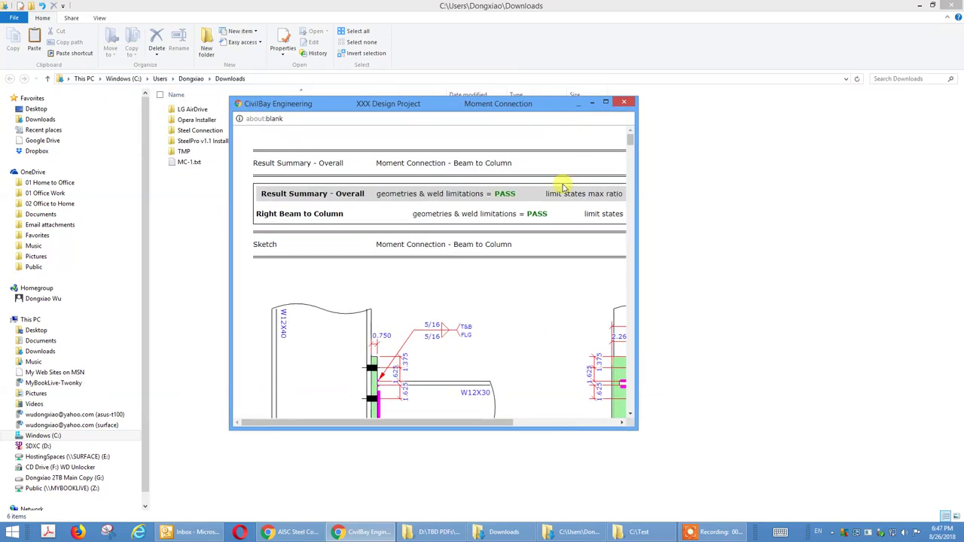
left_click(606, 103)
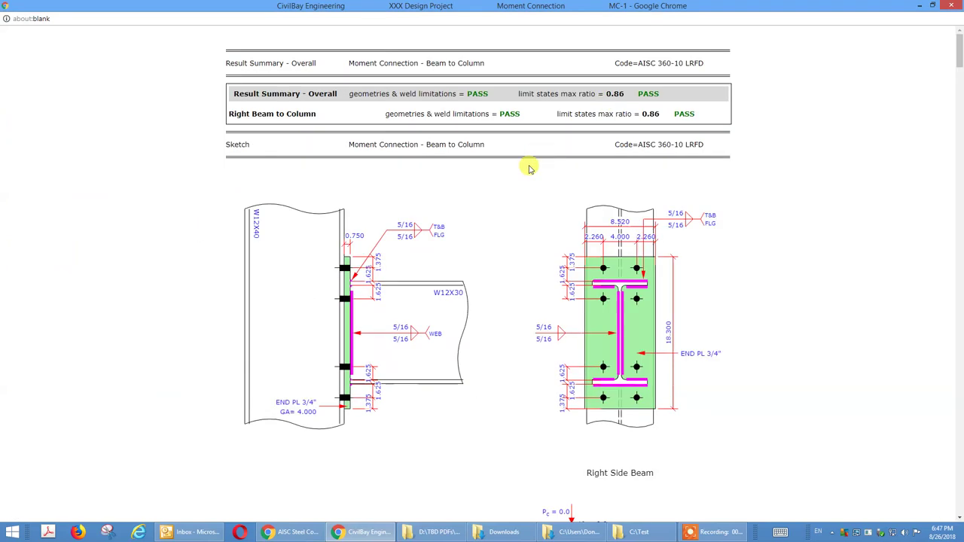
Compare the printable report with the calculation window, close the printable report and return to the design calculation.
left_click(369, 532)
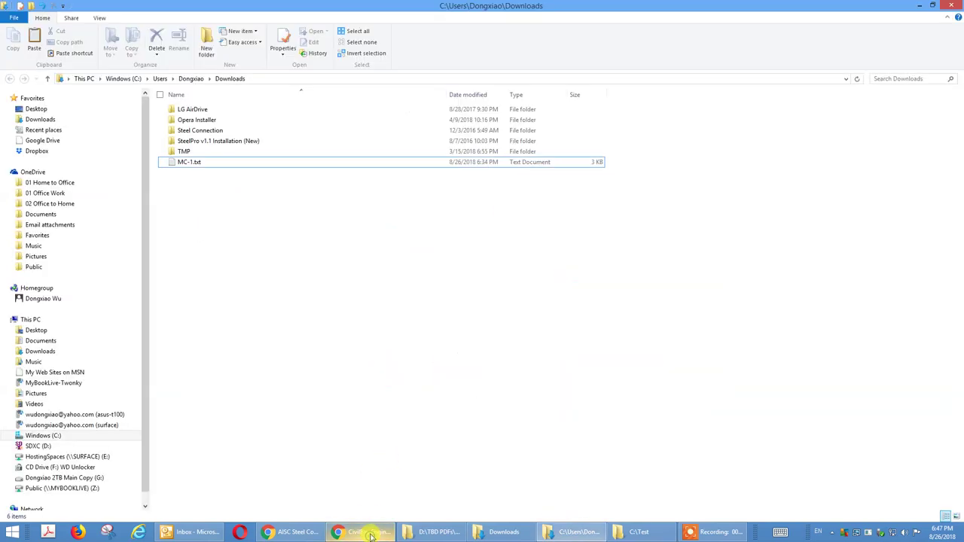
left_click(918, 5)
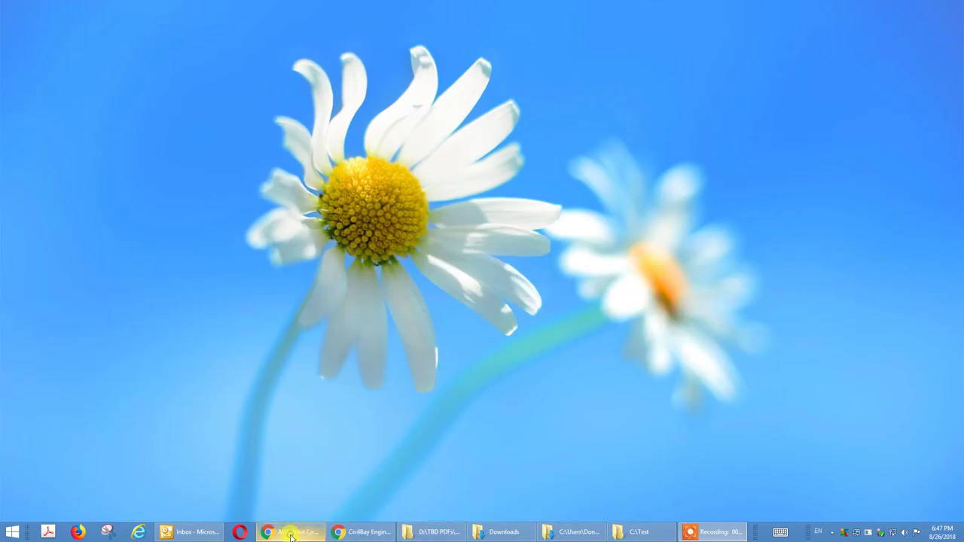
left_click(292, 532)
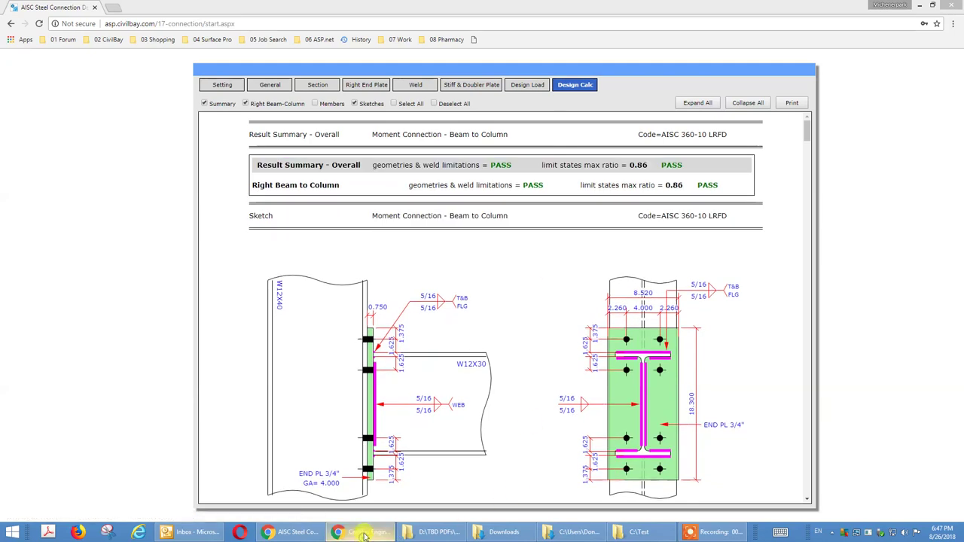
left_click(920, 5)
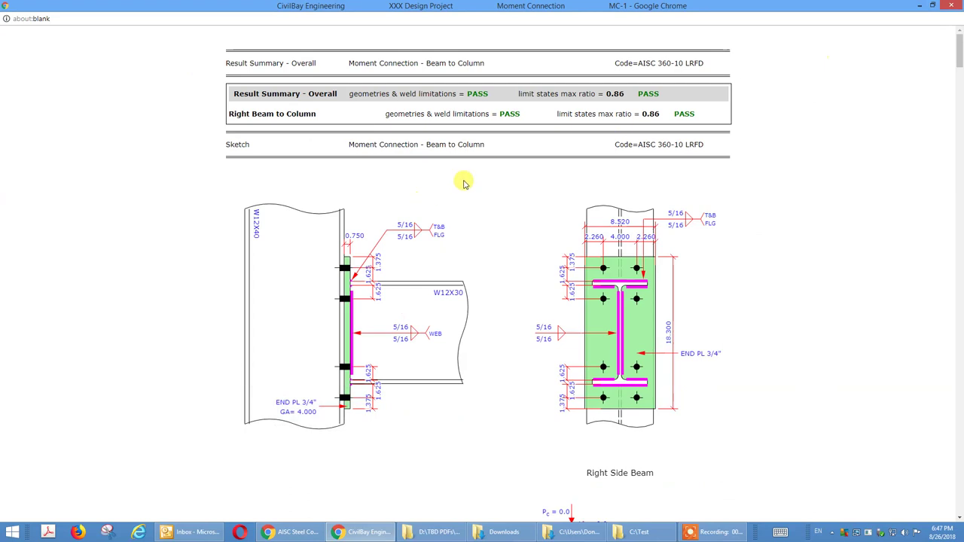
left_click(951, 5)
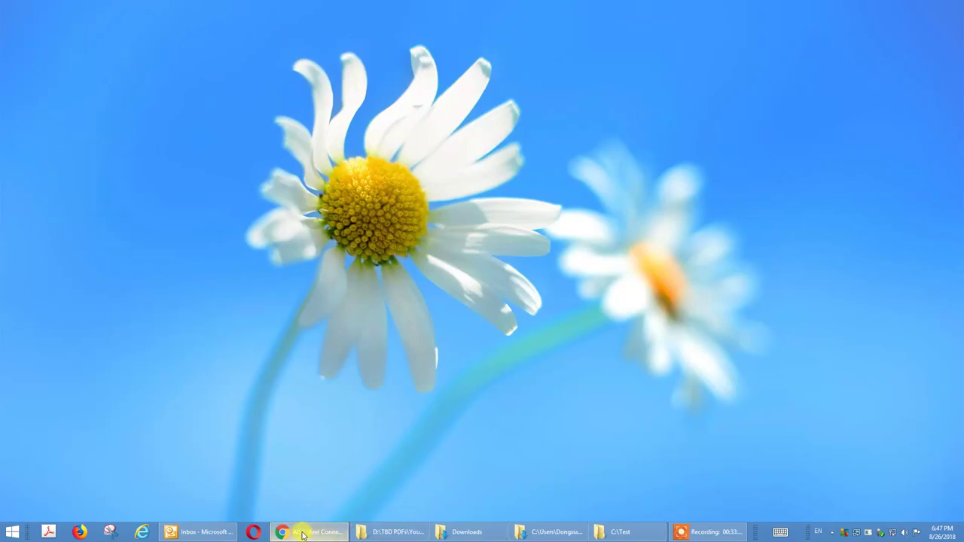
left_click(311, 532)
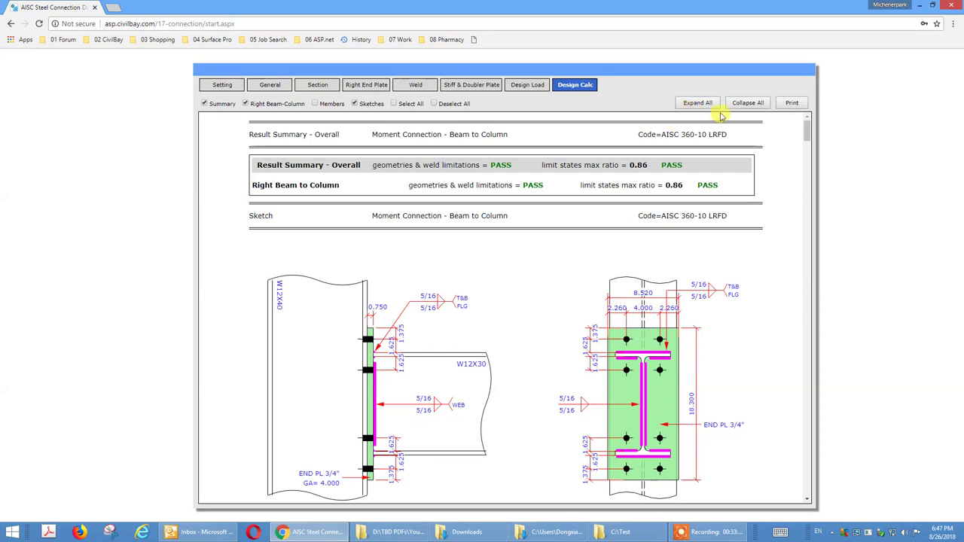
Generate the printable report again, view it beside the minimized calculation, close it and restore the design calculation window.
left_click(791, 104)
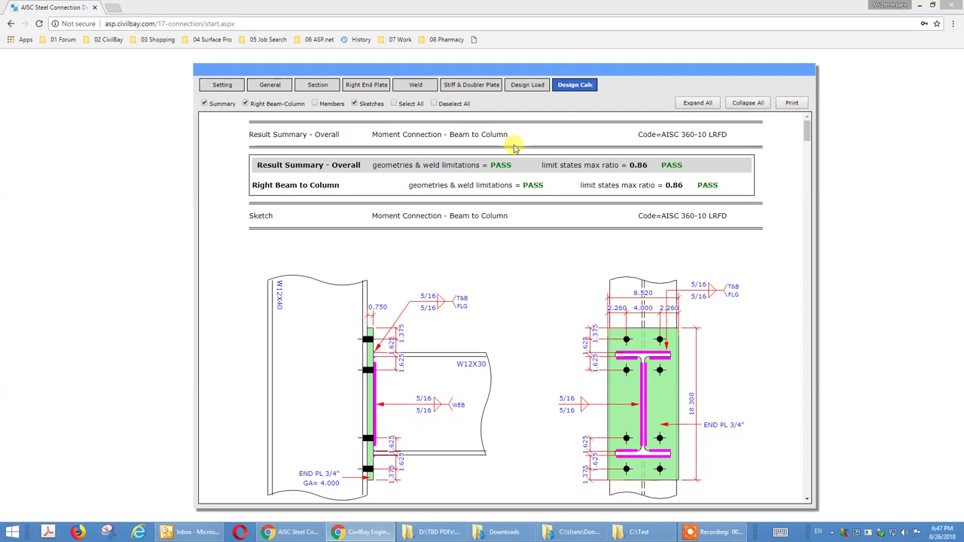
left_click(920, 5)
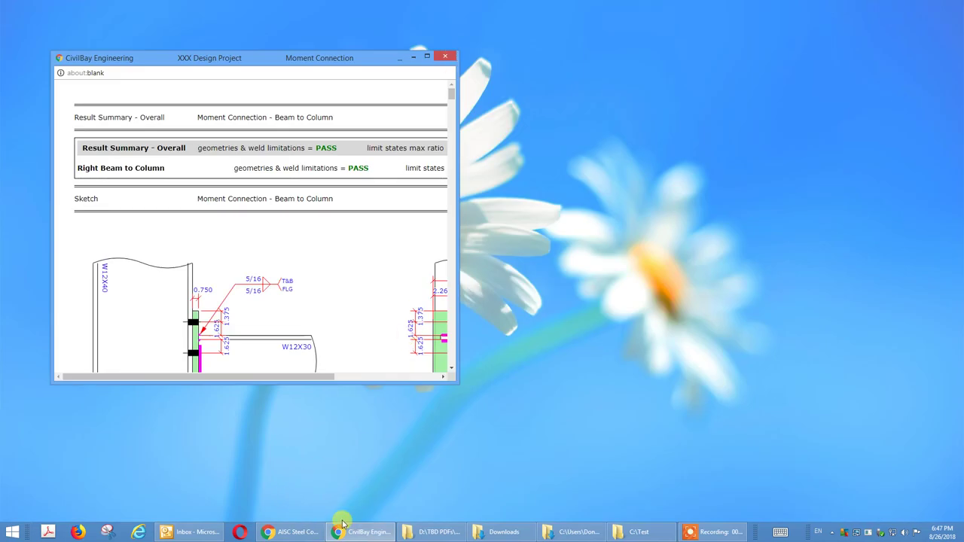
mouse_move(358, 536)
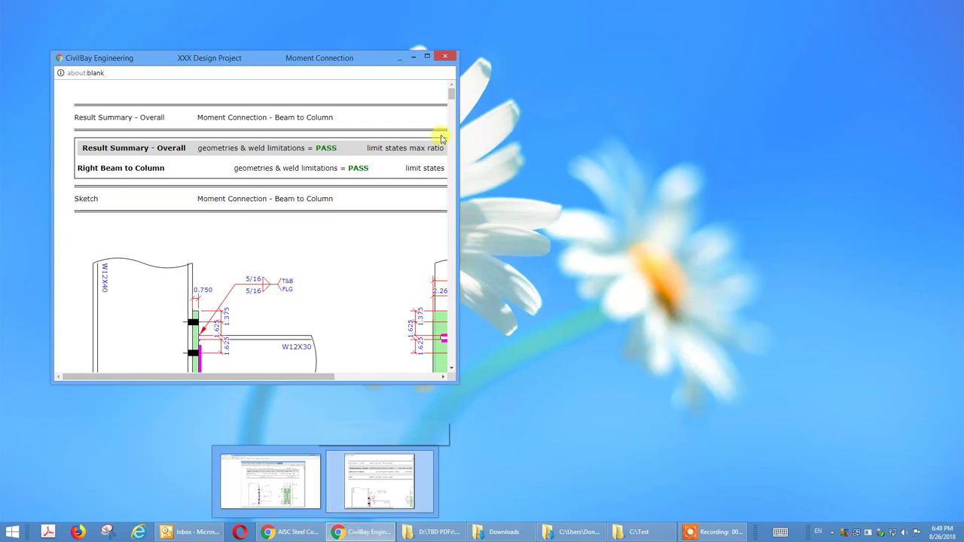
left_click(446, 58)
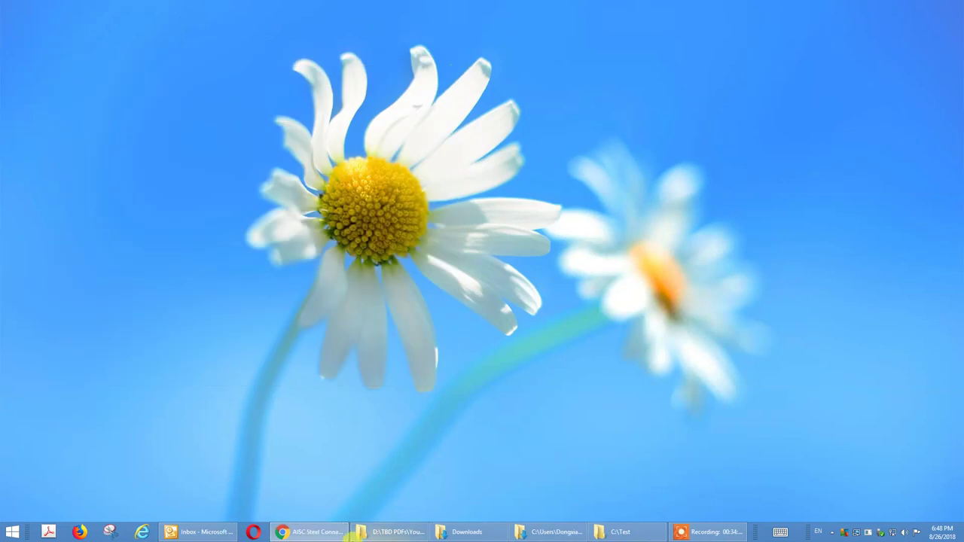
left_click(313, 532)
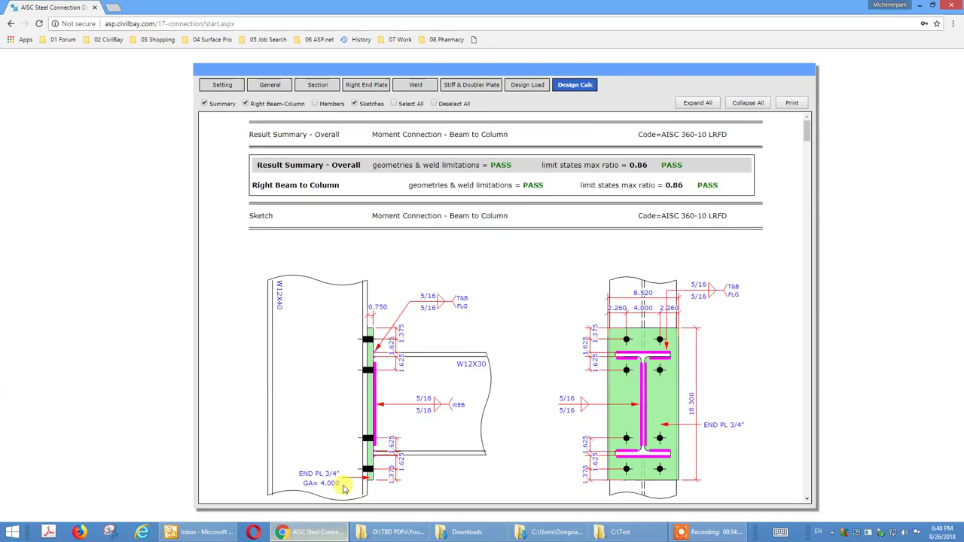
Close the web browser, relaunch it and load asp.civilbay.com/connect.
left_click(950, 6)
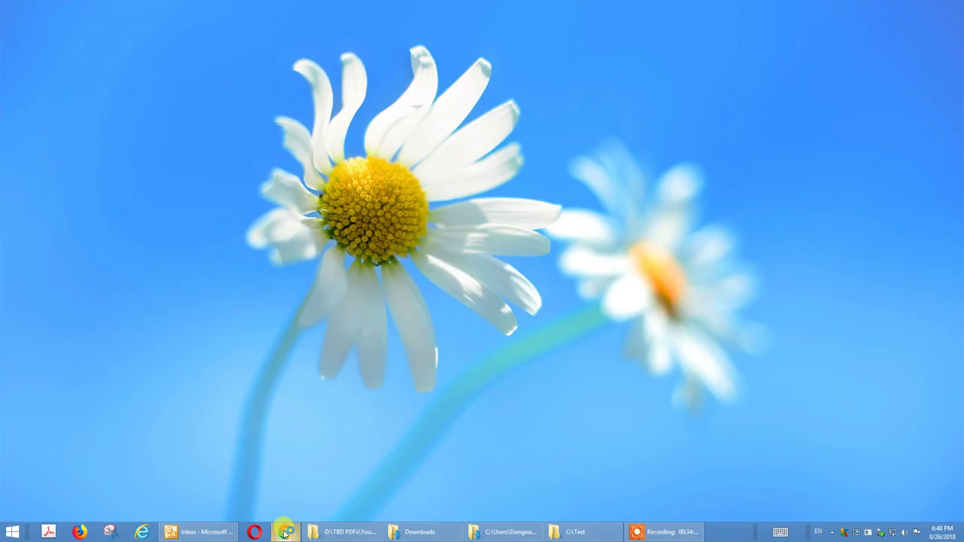
left_click(286, 533)
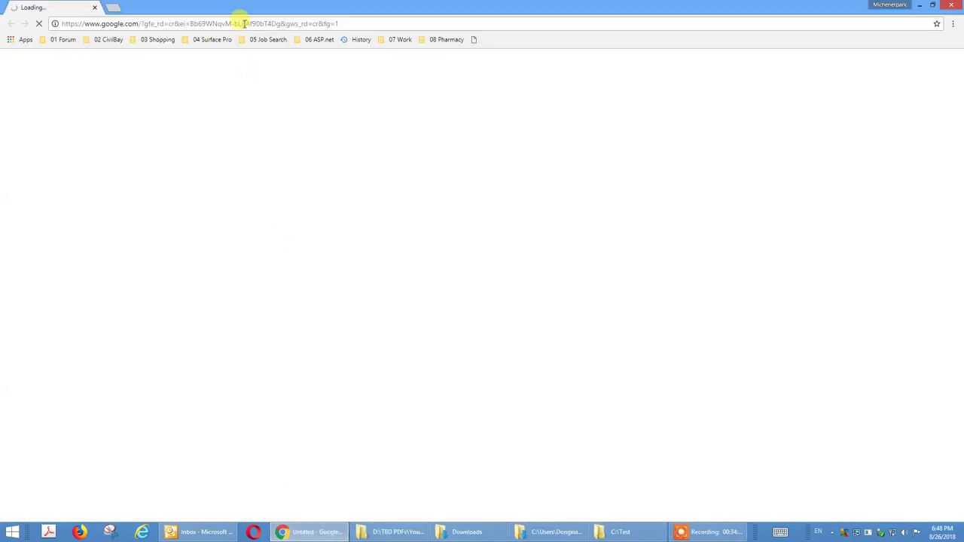
left_click(243, 24)
type("as")
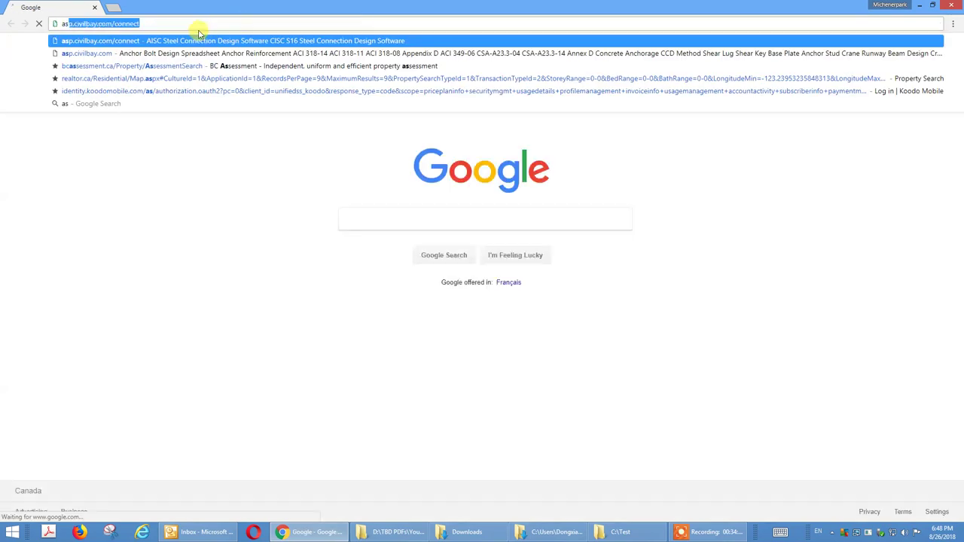
key("Right")
key("Return")
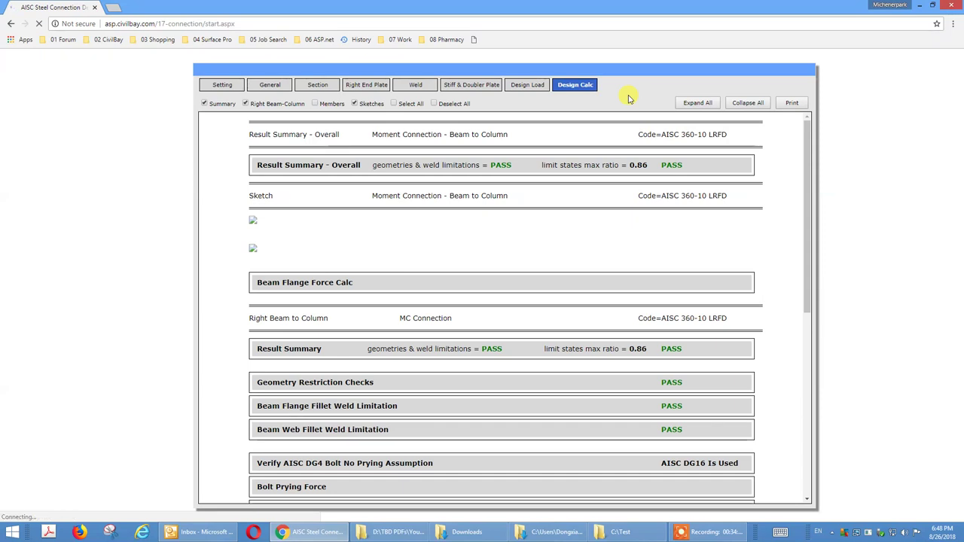
Look through the collapsed limit state checks and expand the Beam Web Weld Strength check.
left_click_drag(806, 155, 812, 452)
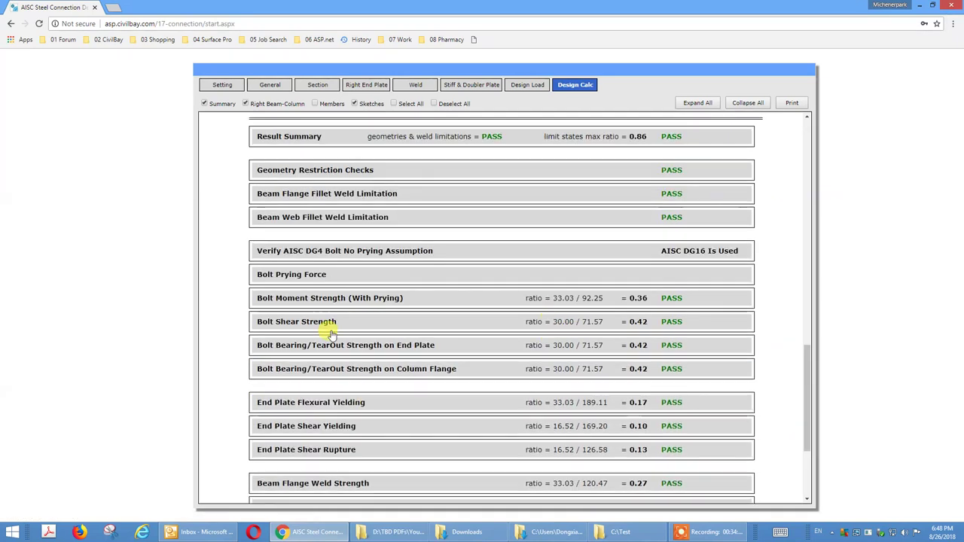
left_click_drag(806, 415, 808, 511)
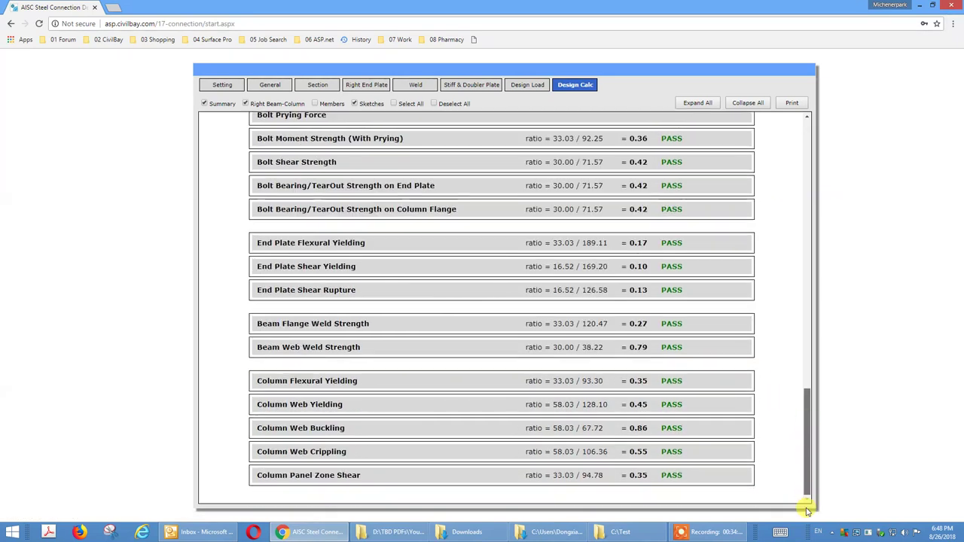
left_click(366, 348)
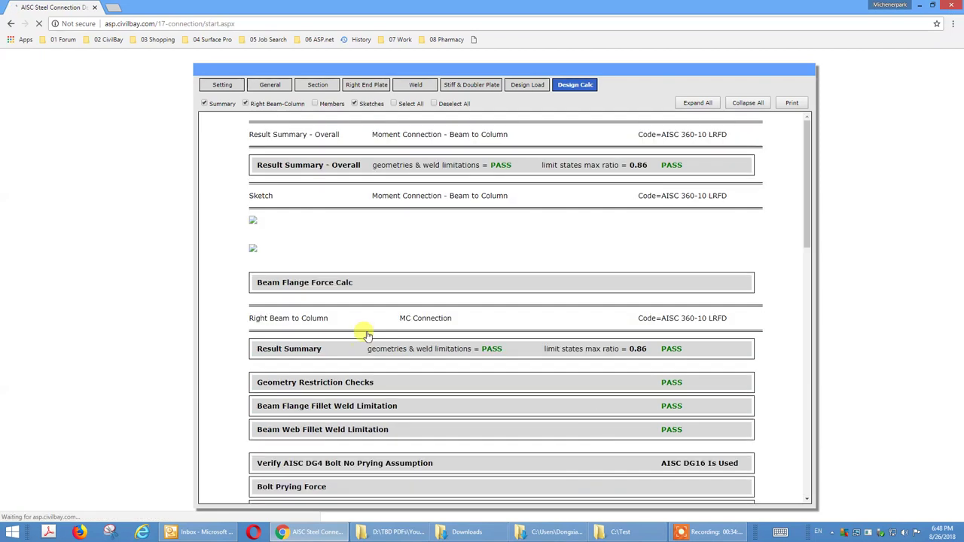
Expand all checks in the design calculation and look through the detailed results.
scroll(367, 332, "down", 4)
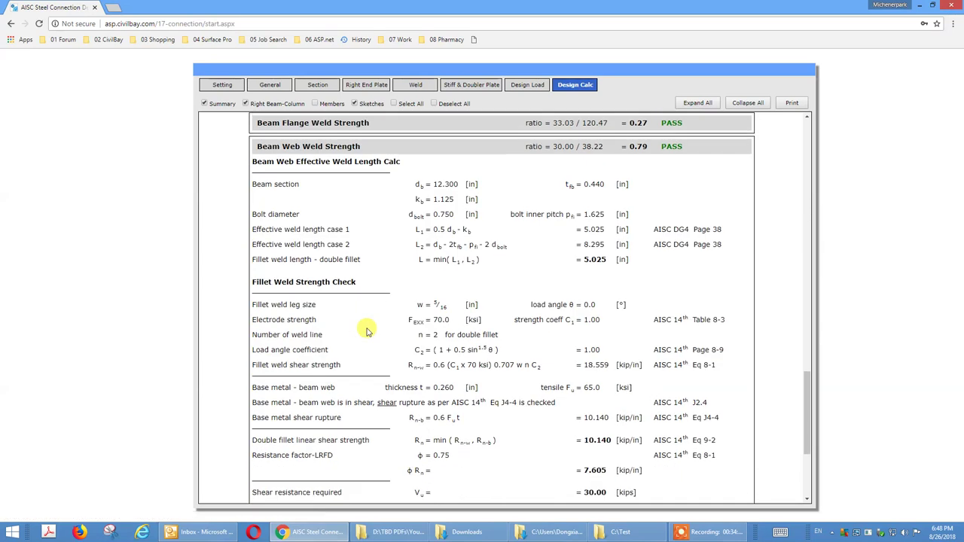
scroll(367, 332, "up", 7)
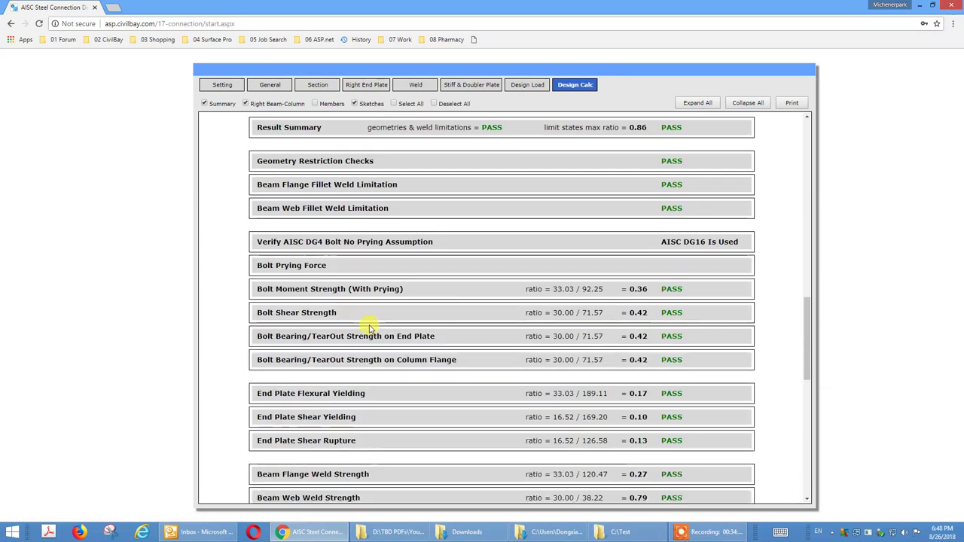
left_click(698, 103)
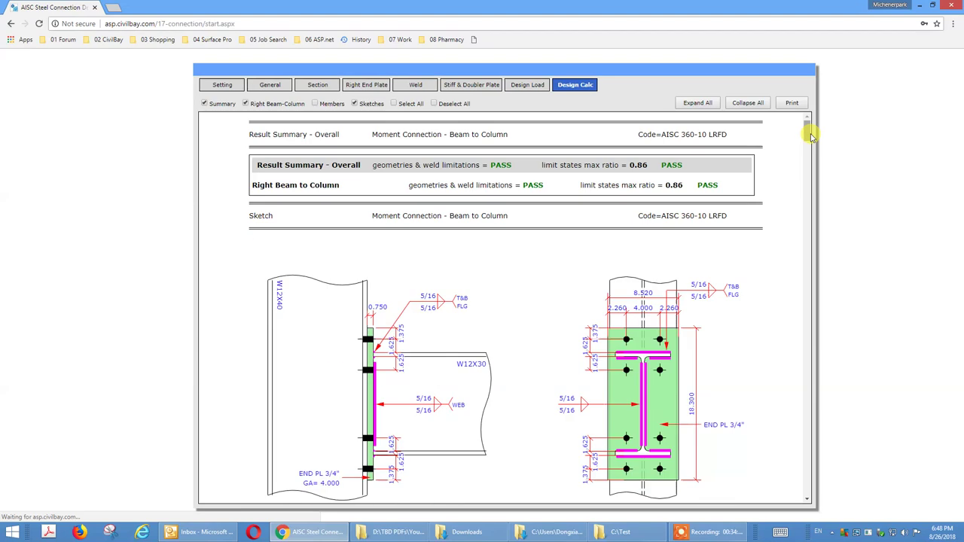
scroll(812, 137, "down", 6)
mouse_move(806, 179)
left_mouse_down()
mouse_move(807, 209)
mouse_move(807, 125)
left_mouse_up()
Generate the printable report of the expanded calculation, maximize its window and look through the report.
left_click(792, 103)
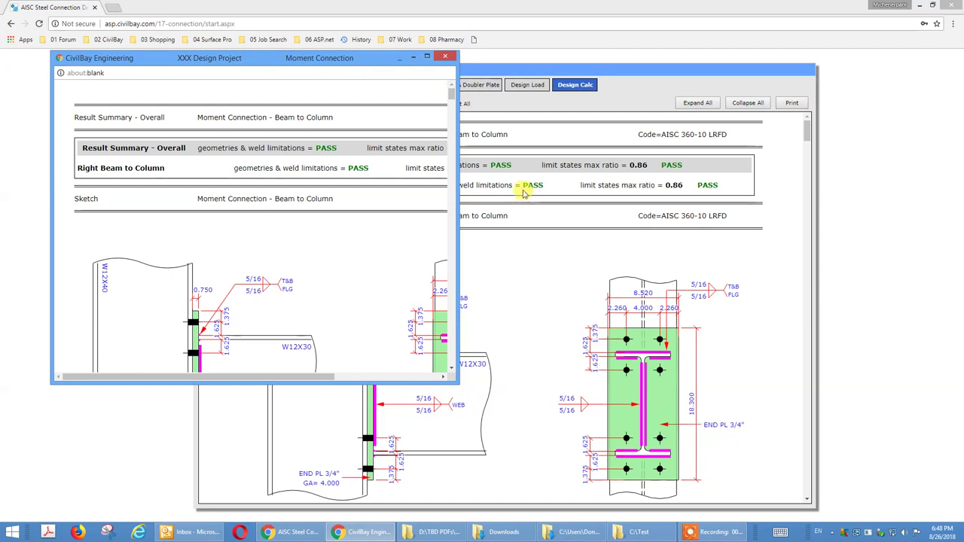
left_click(448, 60)
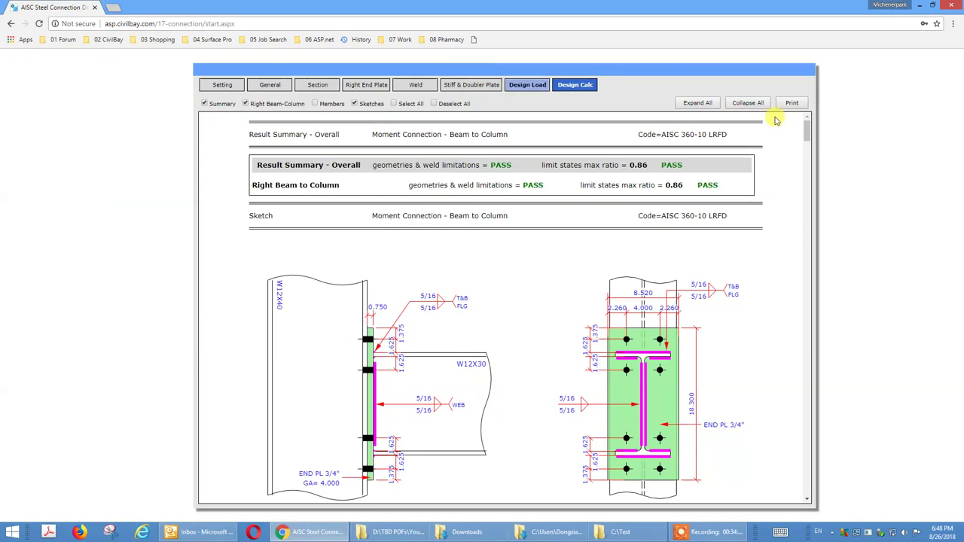
left_click(796, 103)
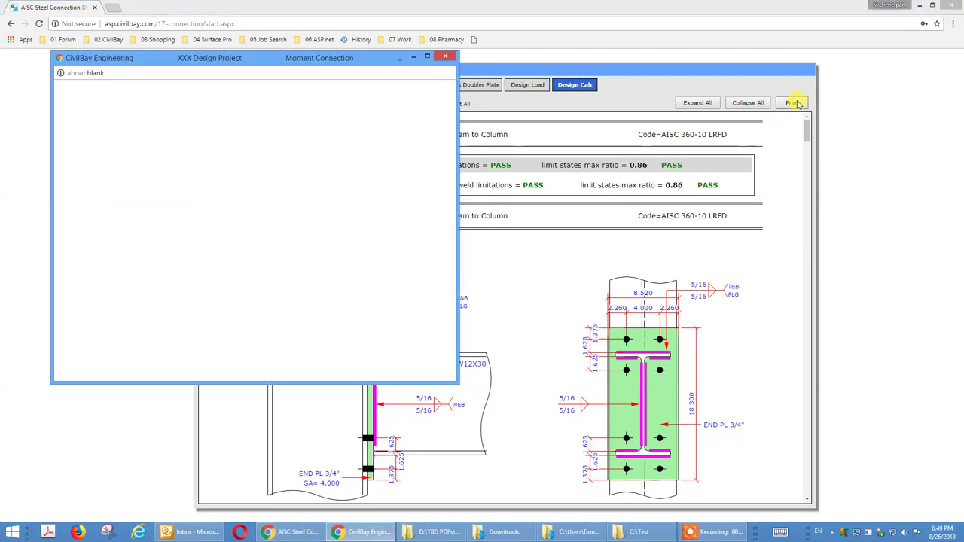
left_click(426, 57)
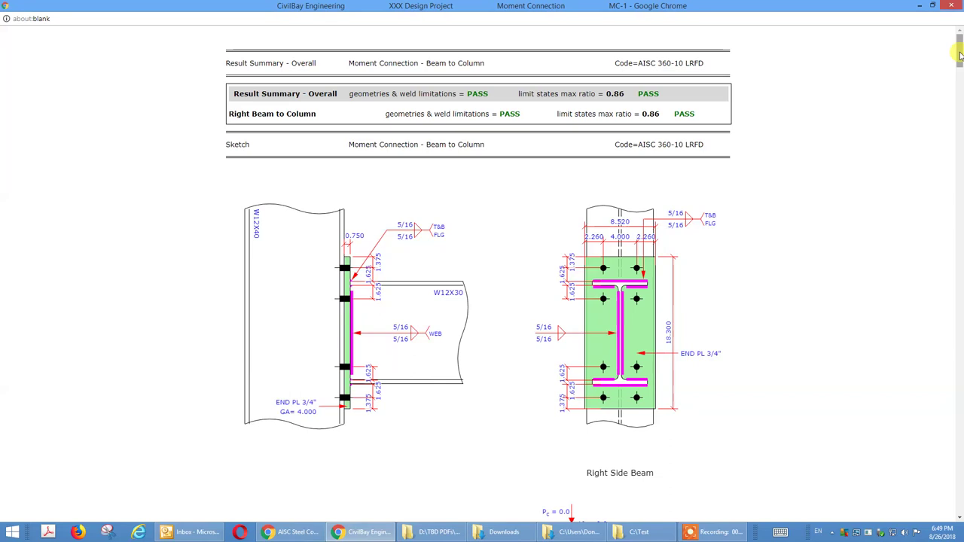
mouse_move(961, 54)
left_mouse_down()
mouse_move(961, 71)
mouse_move(961, 45)
left_mouse_up()
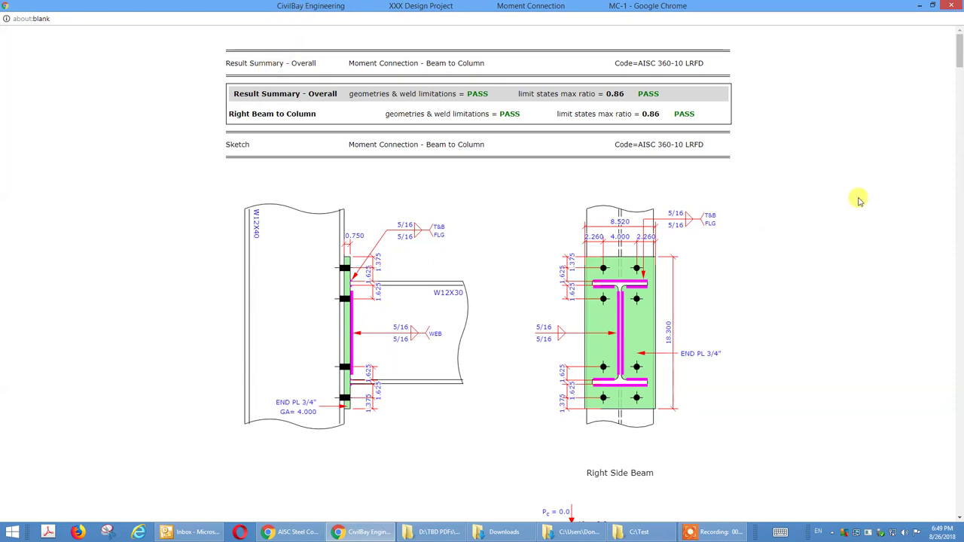
scroll(960, 66, "down", 7)
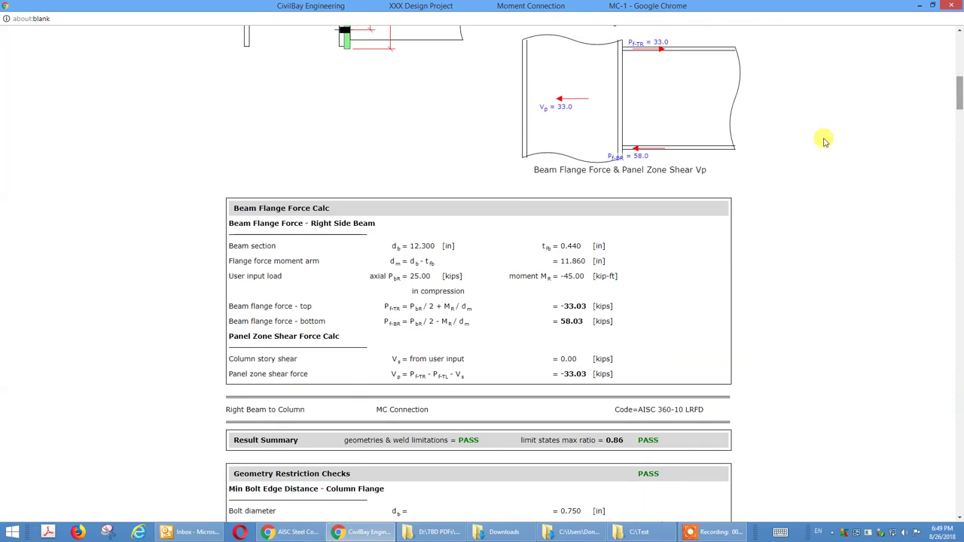
left_click_drag(958, 86, 931, 283)
mouse_move(926, 213)
left_mouse_down()
mouse_move(930, 43)
mouse_move(918, 42)
left_mouse_up()
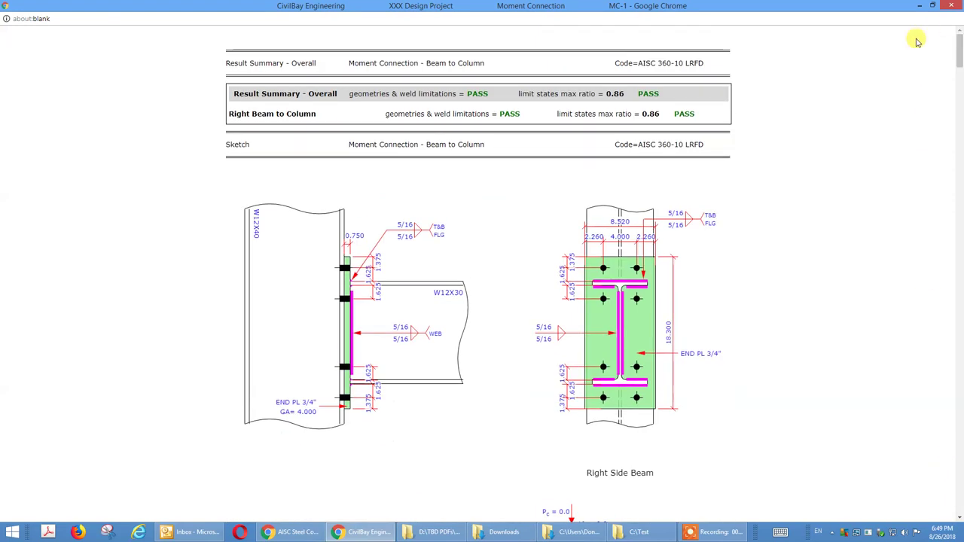
Open the print preview for the maximized report and show its additional print settings.
right_click(794, 119)
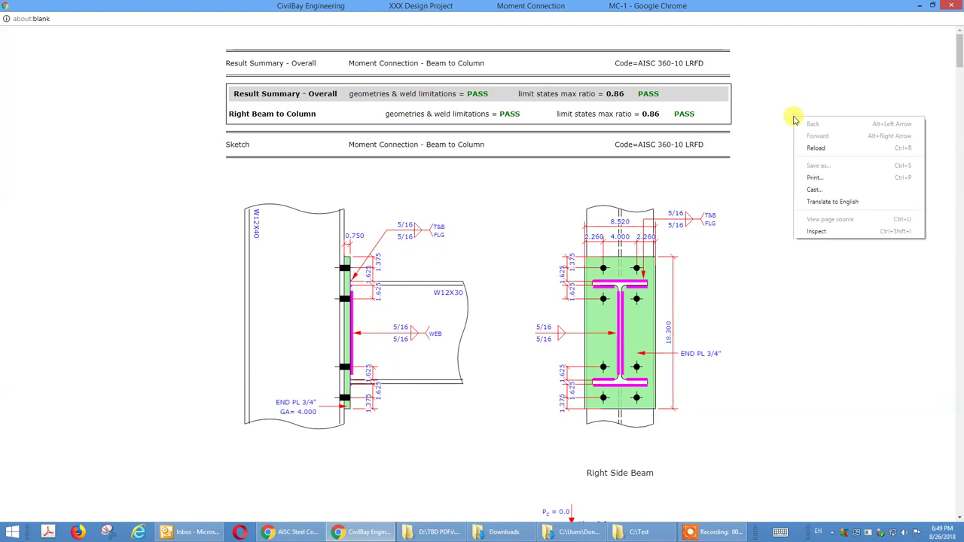
left_click(818, 179)
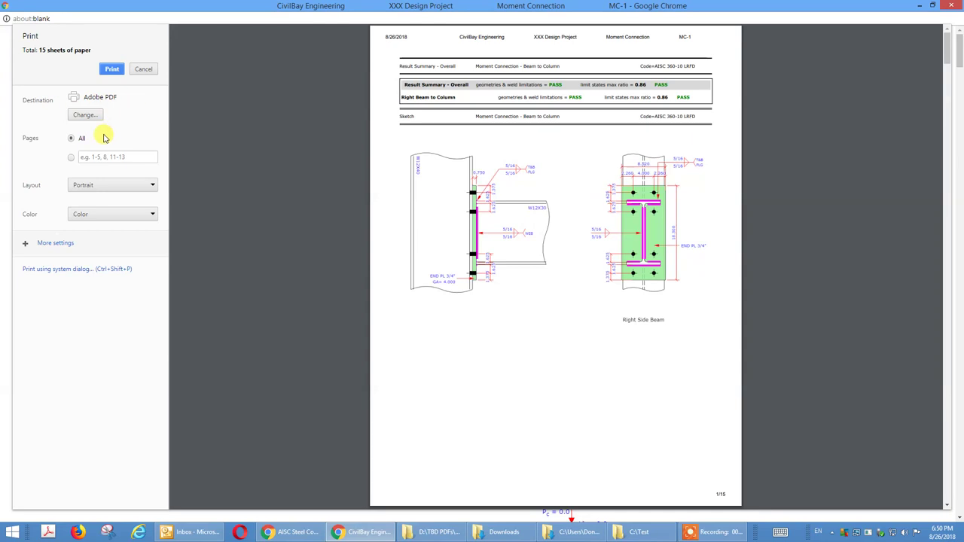
left_click(58, 243)
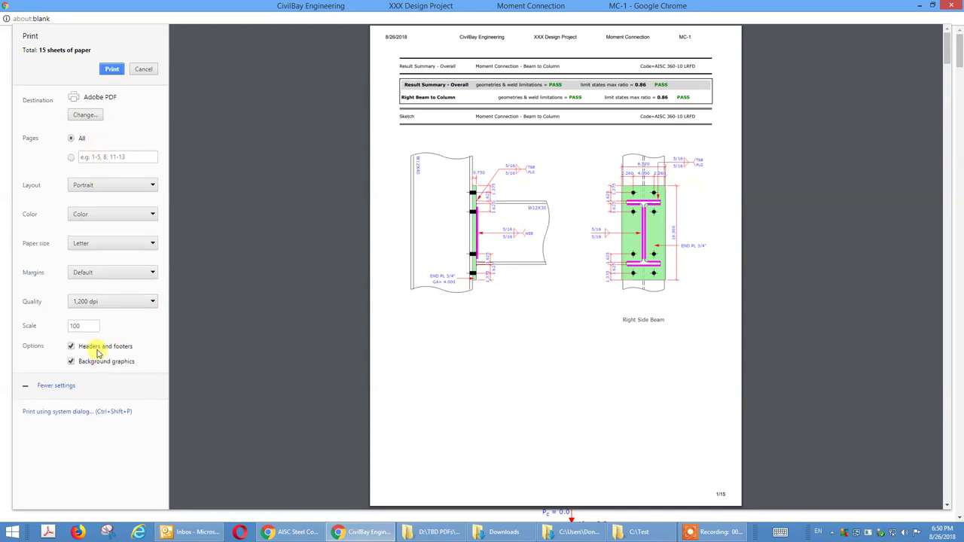